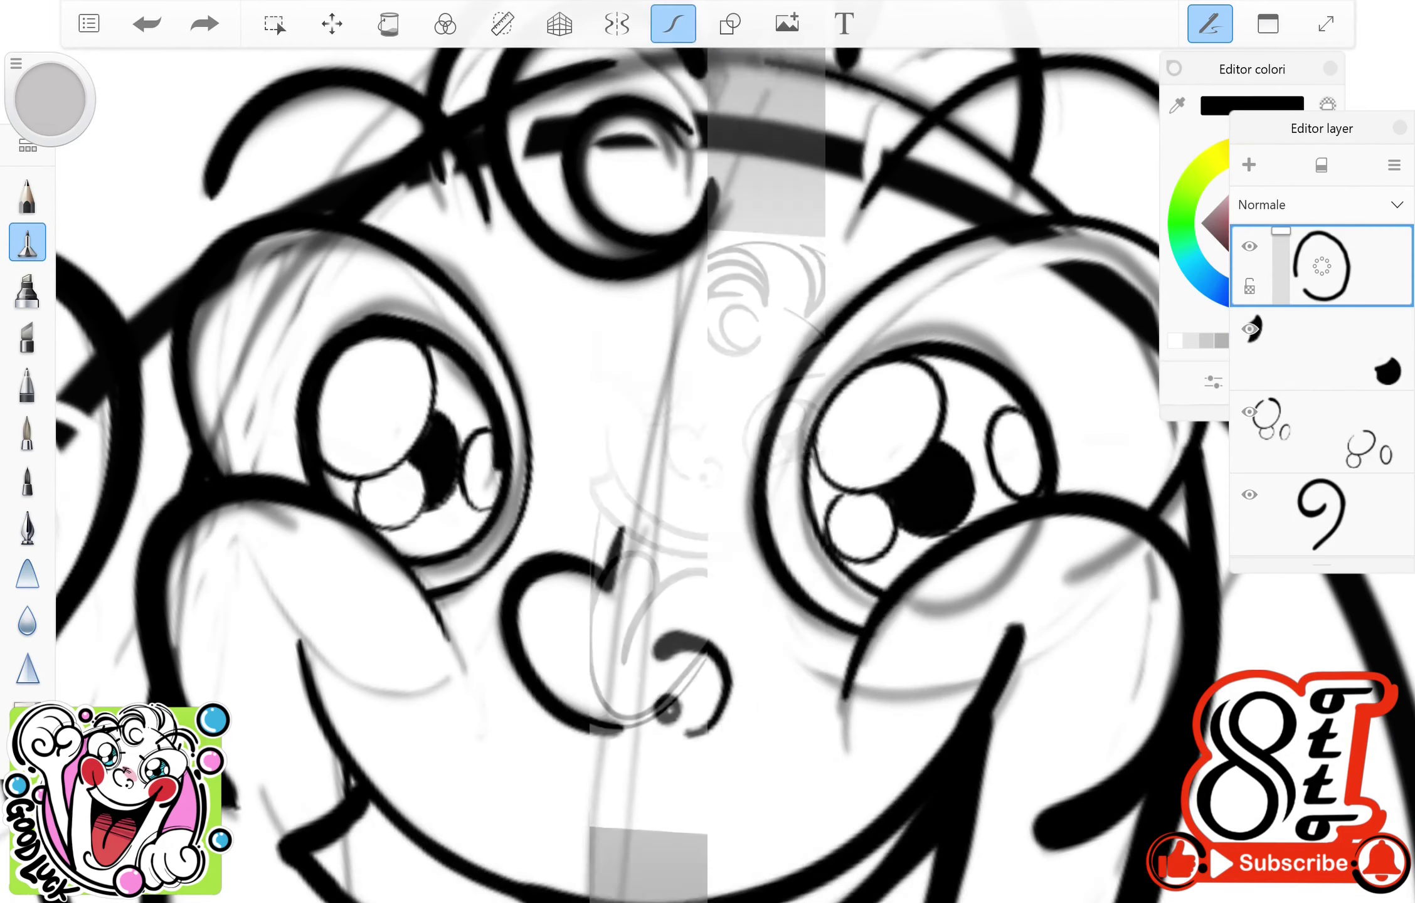
Step: Thicken the outlines of both irises and erase the excess ink overlapping the highlights inside the eyes
scroll(708, 439, up, 3)
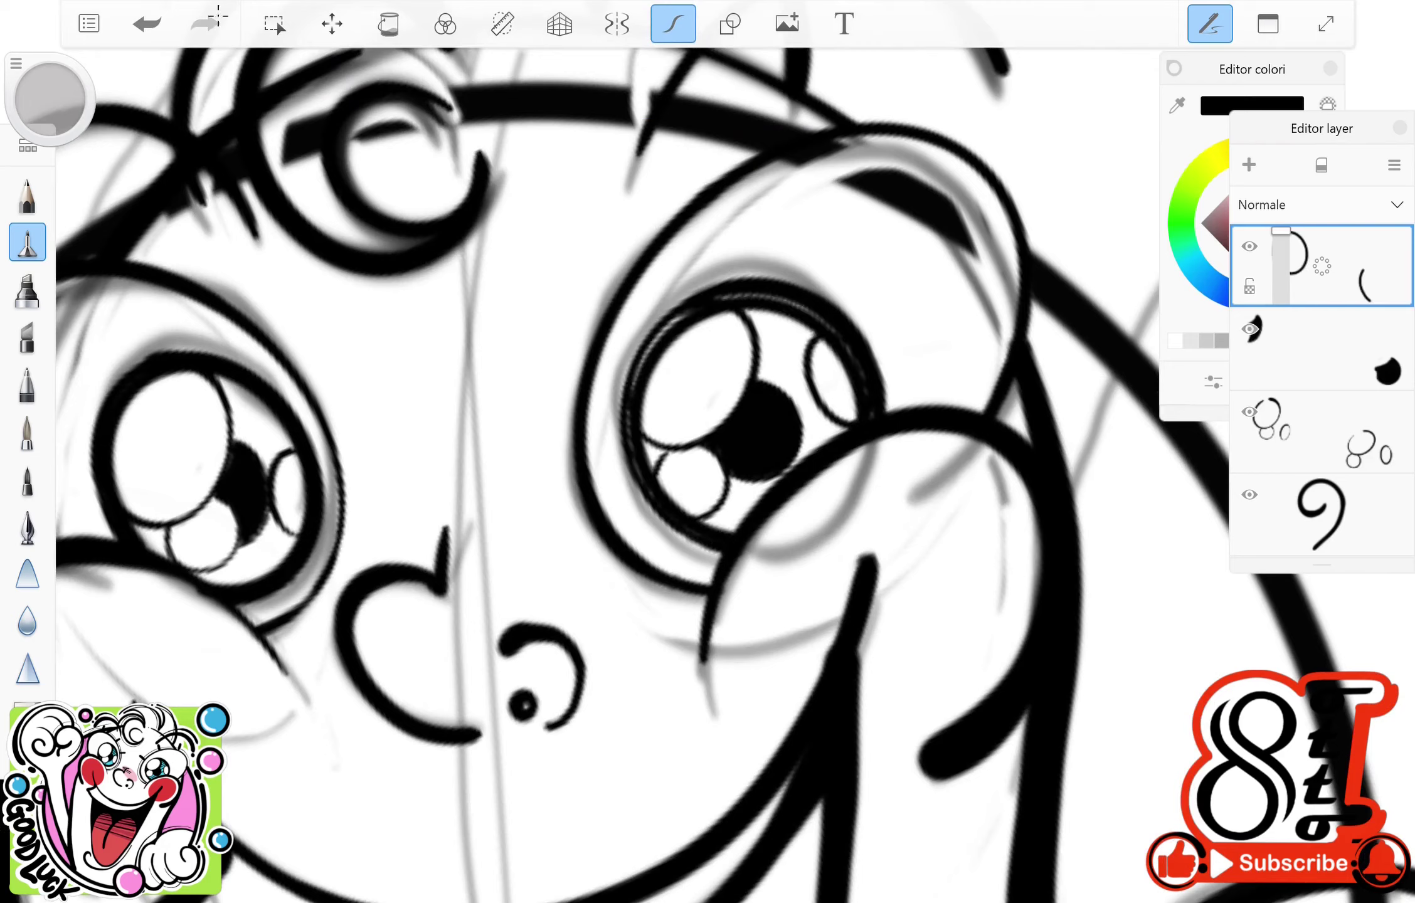
click(216, 19)
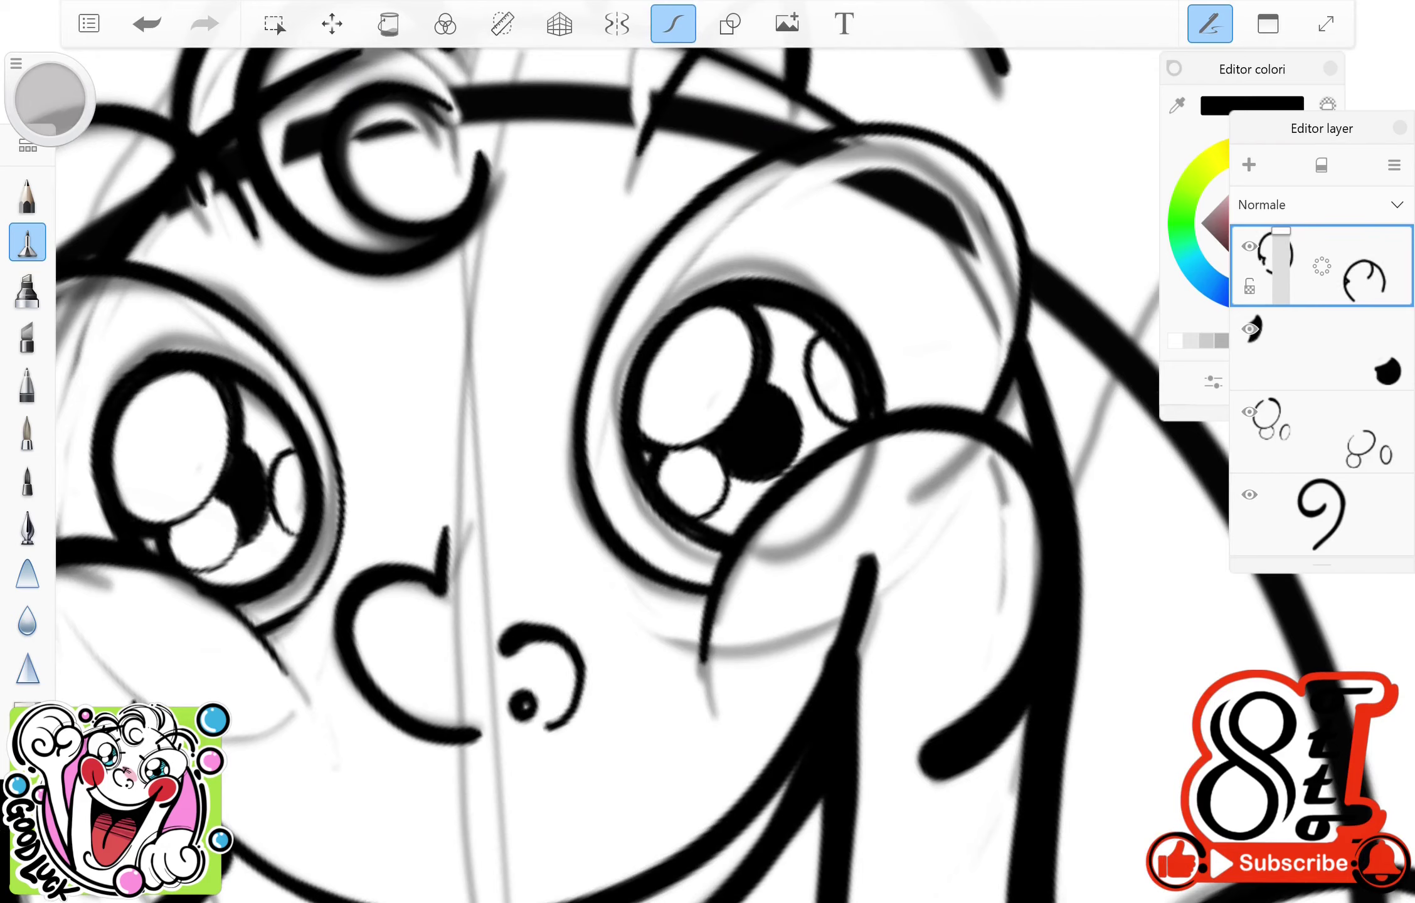
key(e)
scroll(627, 439, down, 3)
scroll(627, 440, up, 5)
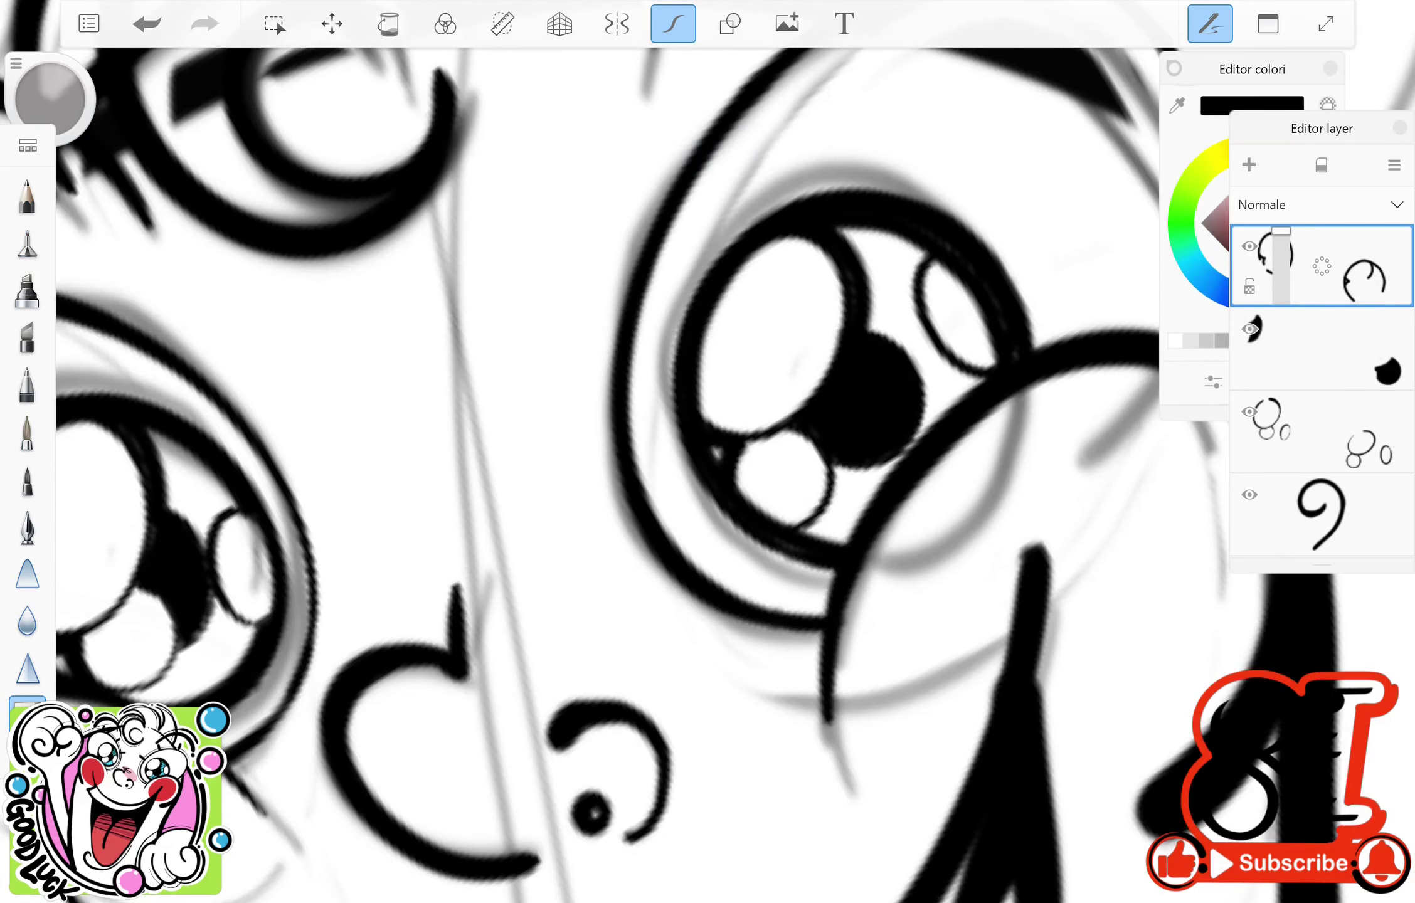
scroll(628, 440, down, 3)
scroll(627, 439, down, 3)
scroll(628, 439, up, 6)
mouse_move(464, 295)
mouse_down()
mouse_move(402, 433)
mouse_move(442, 509)
mouse_up()
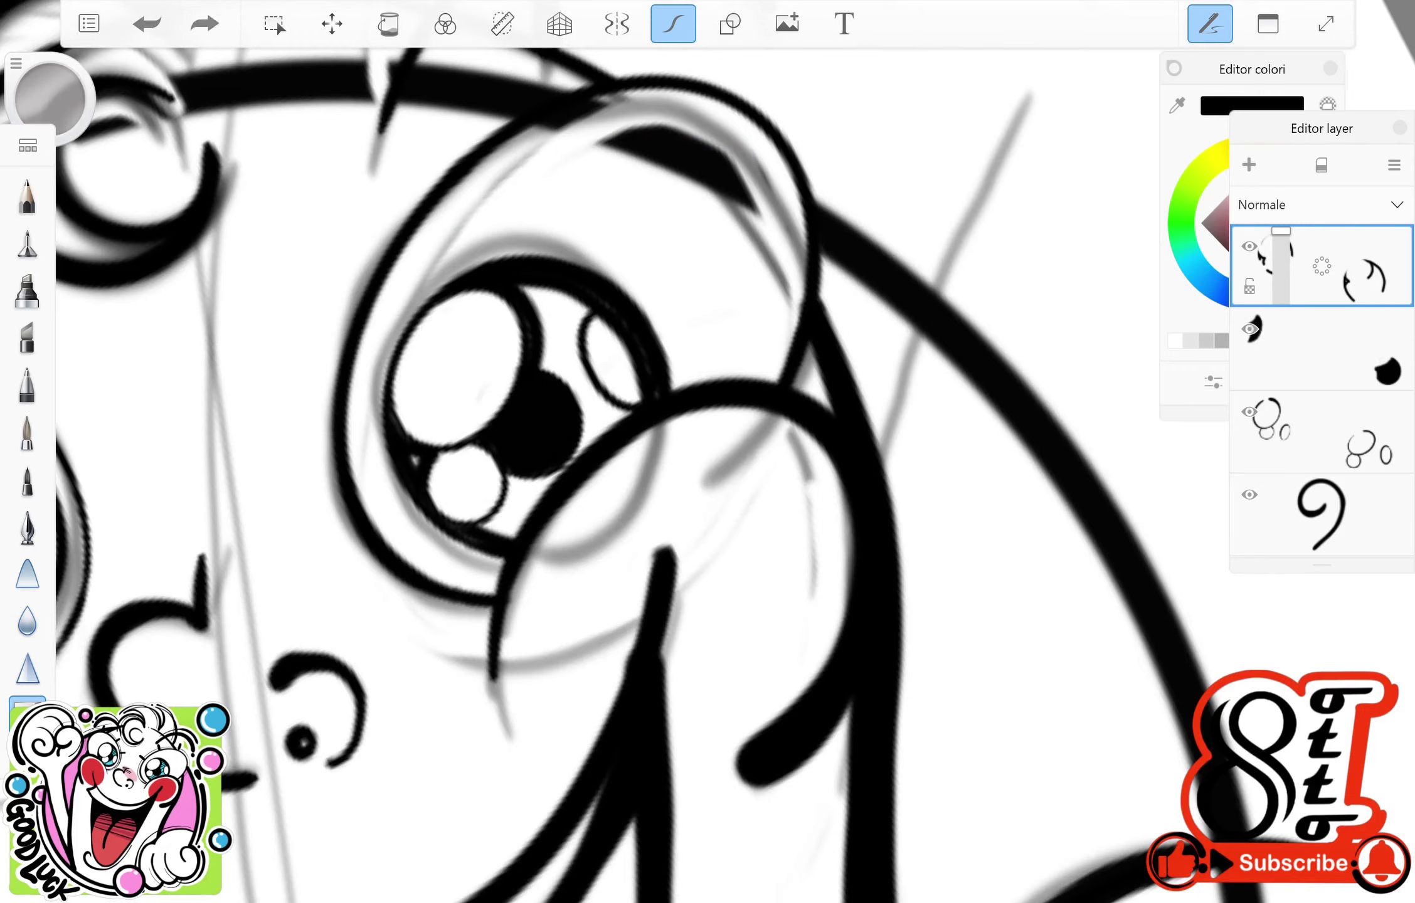
drag(612, 320, 633, 389)
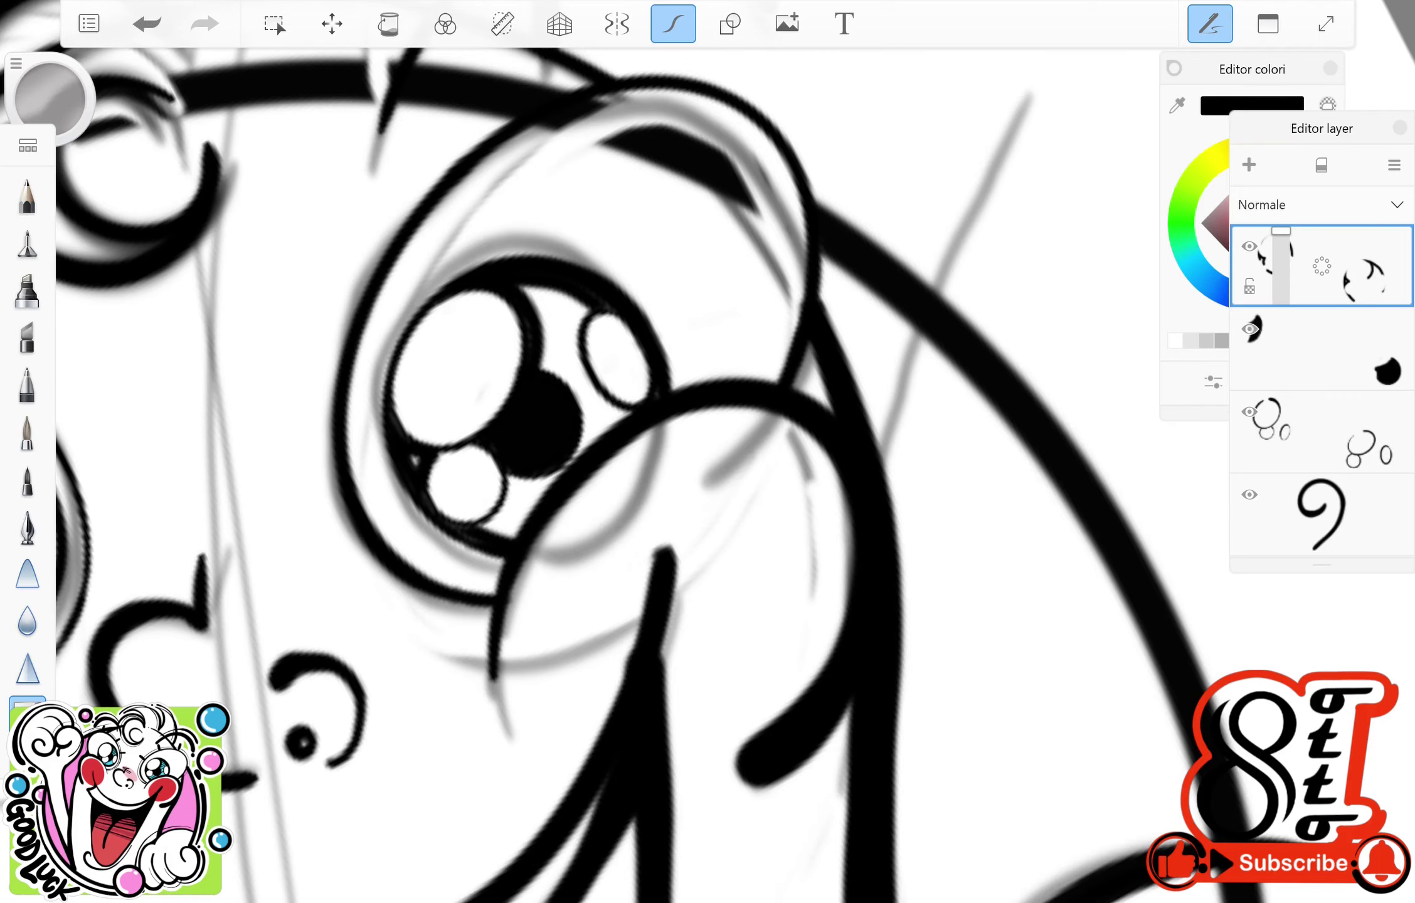
Step: Add a new layer and hatch both irises with thin parallel lines using the felt pen at size 1.6
scroll(628, 439, down, 3)
scroll(628, 439, up, 2)
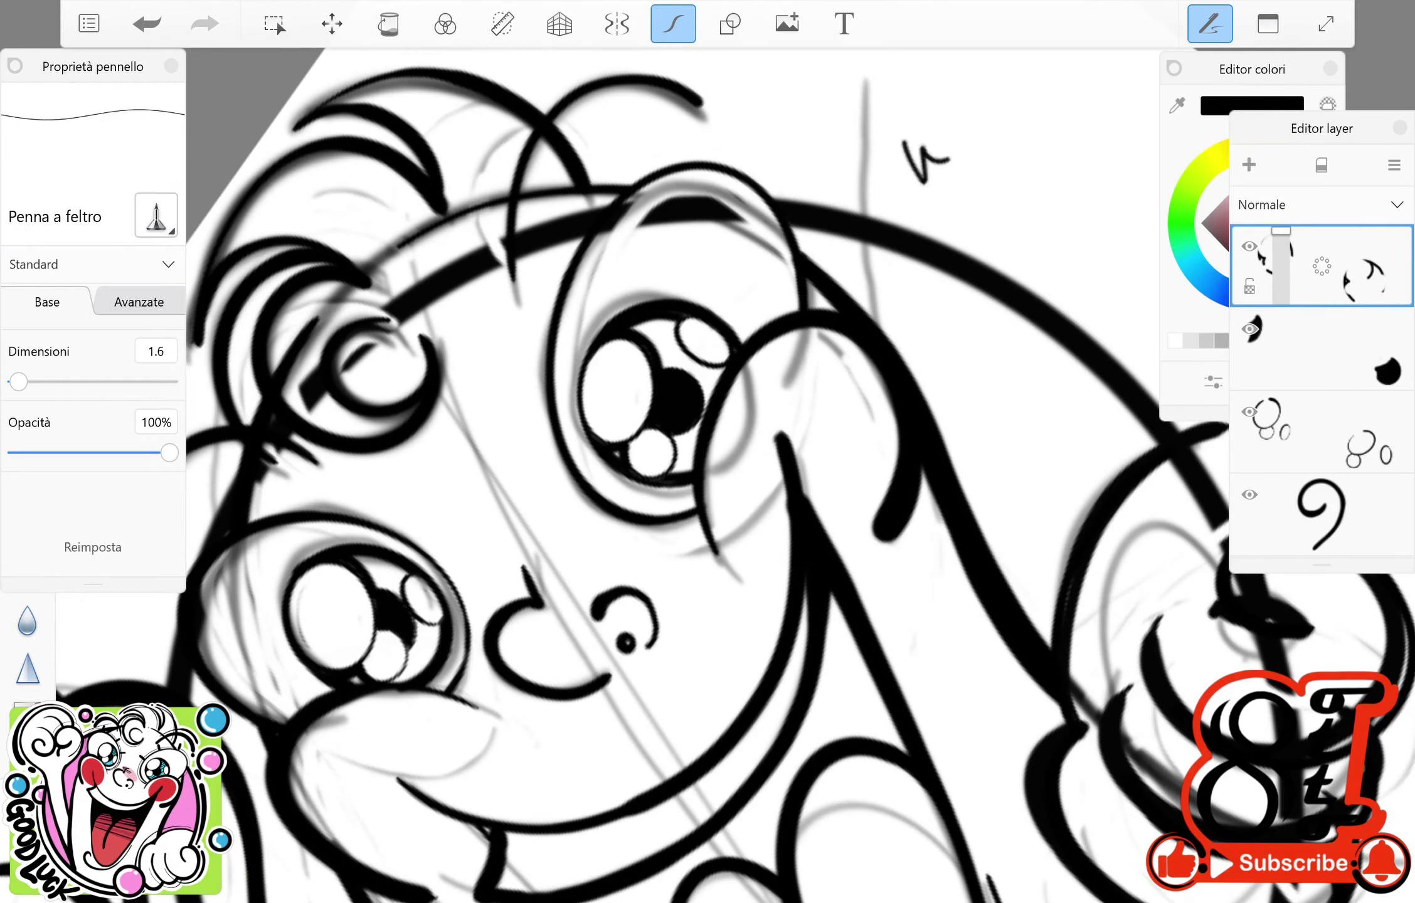
scroll(627, 439, down, 3)
scroll(627, 440, up, 2)
key(ctrl+shift+n)
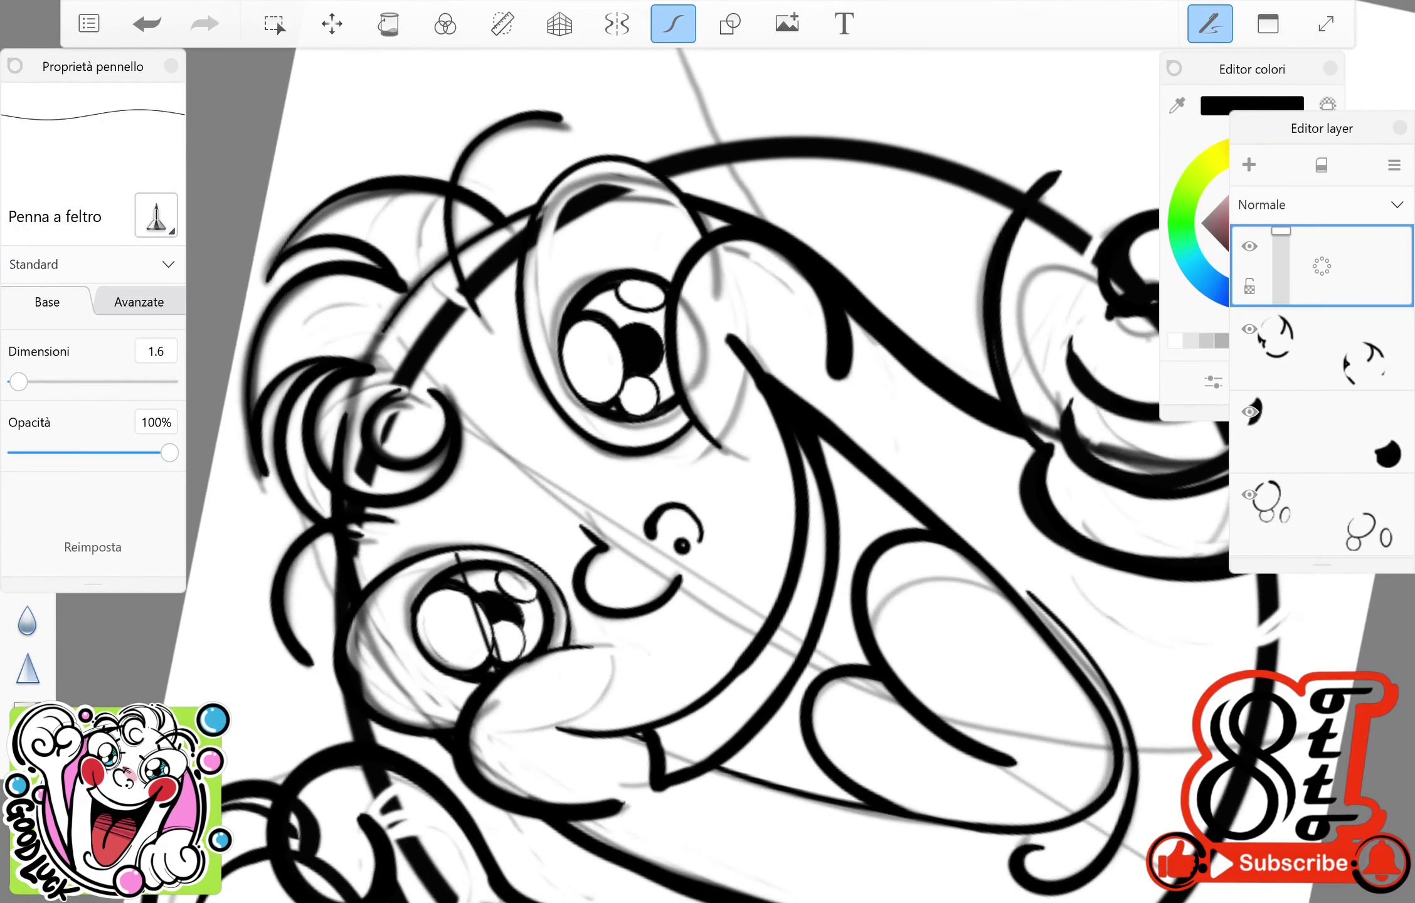
drag(461, 593, 483, 664)
drag(596, 325, 630, 417)
drag(618, 284, 643, 417)
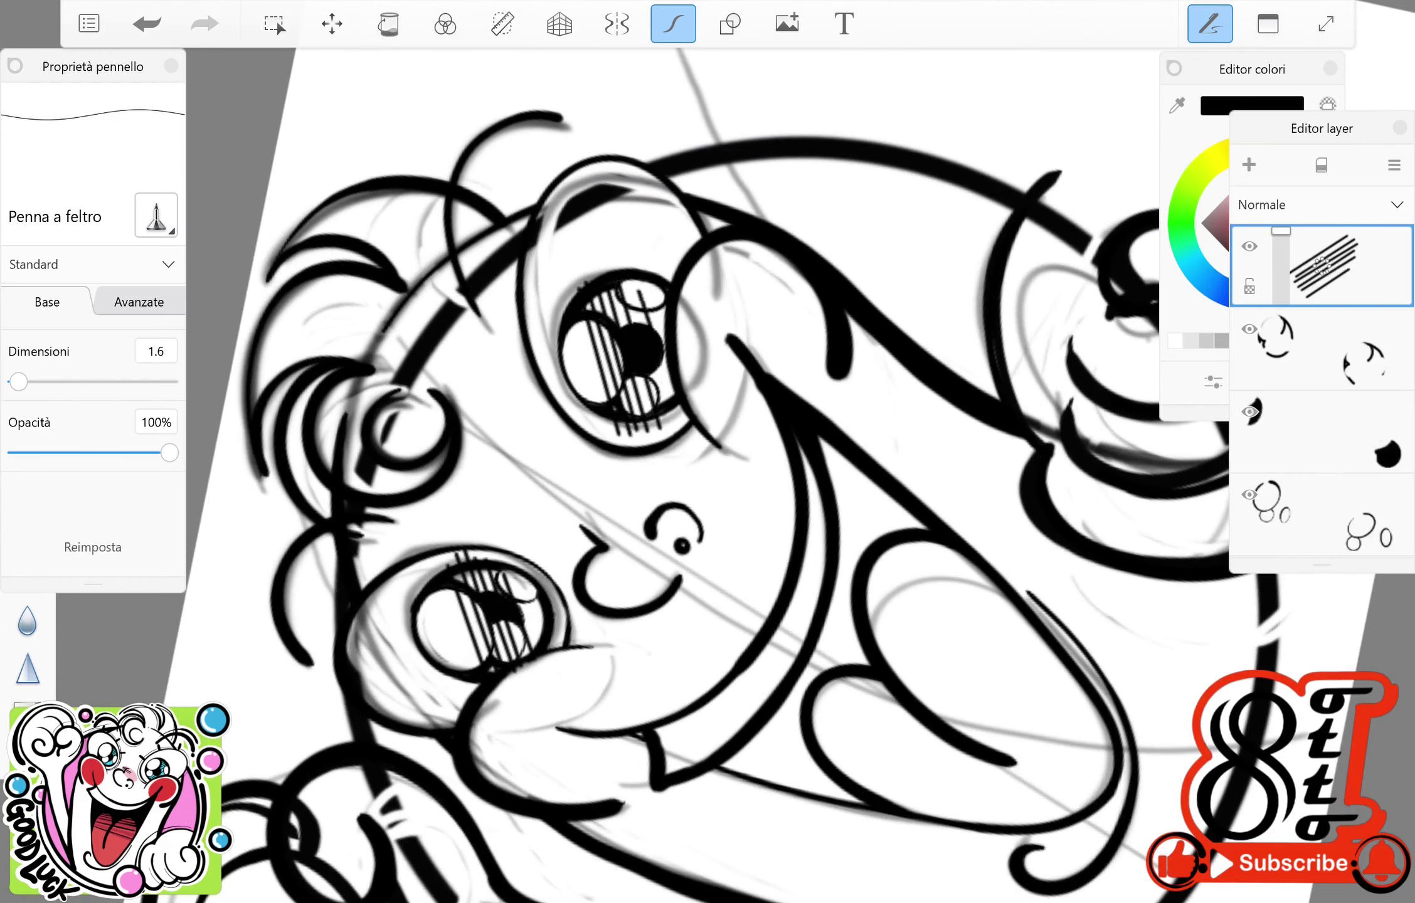
Step: Erase the hatch lines that run over the eye highlights and outside the irises
scroll(627, 439, down, 2)
key(e)
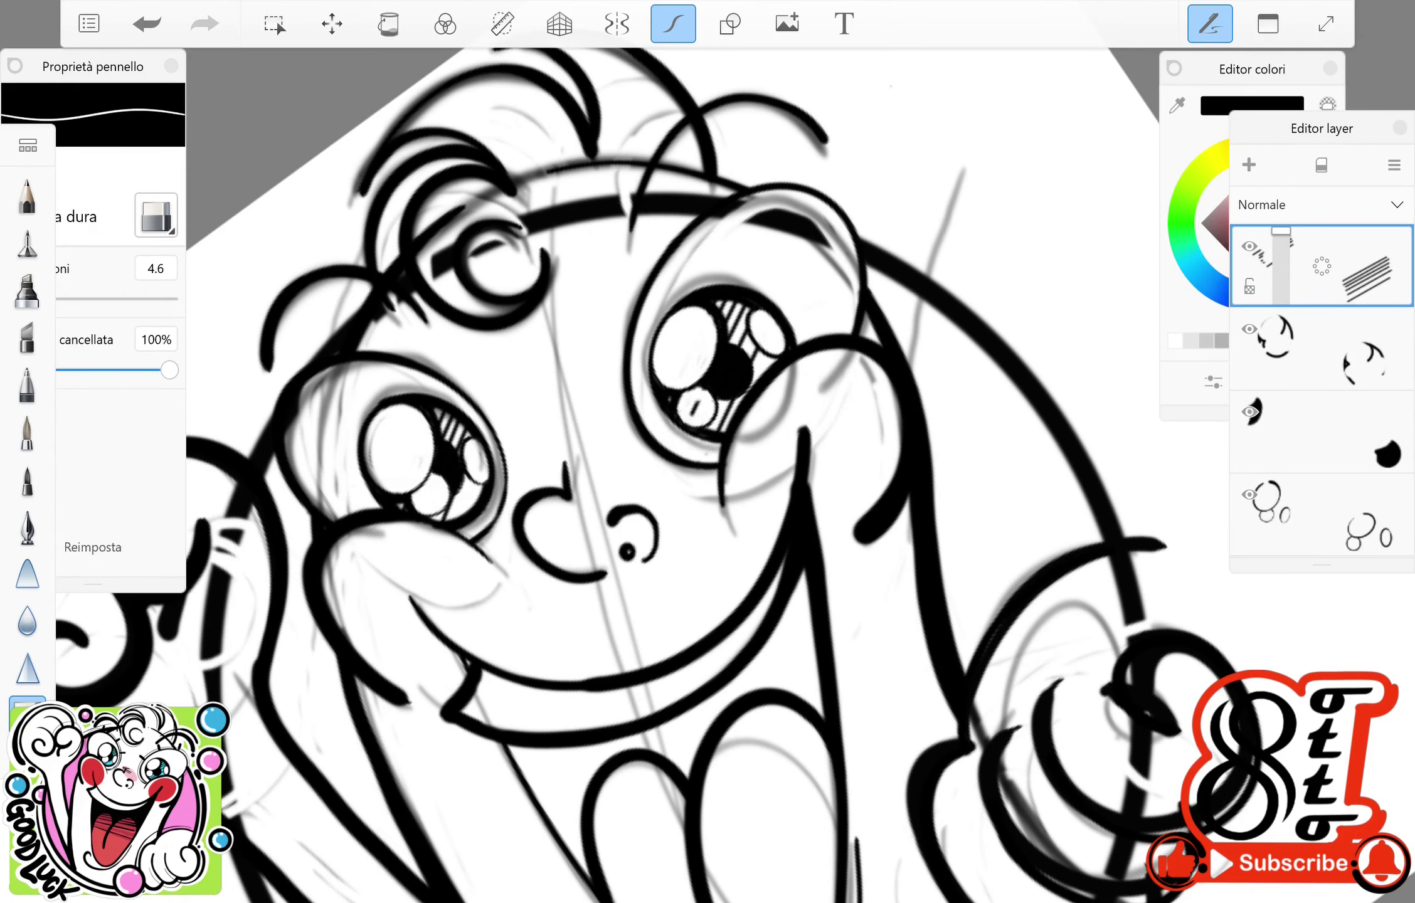
scroll(708, 452, down, 5)
scroll(708, 452, up, 5)
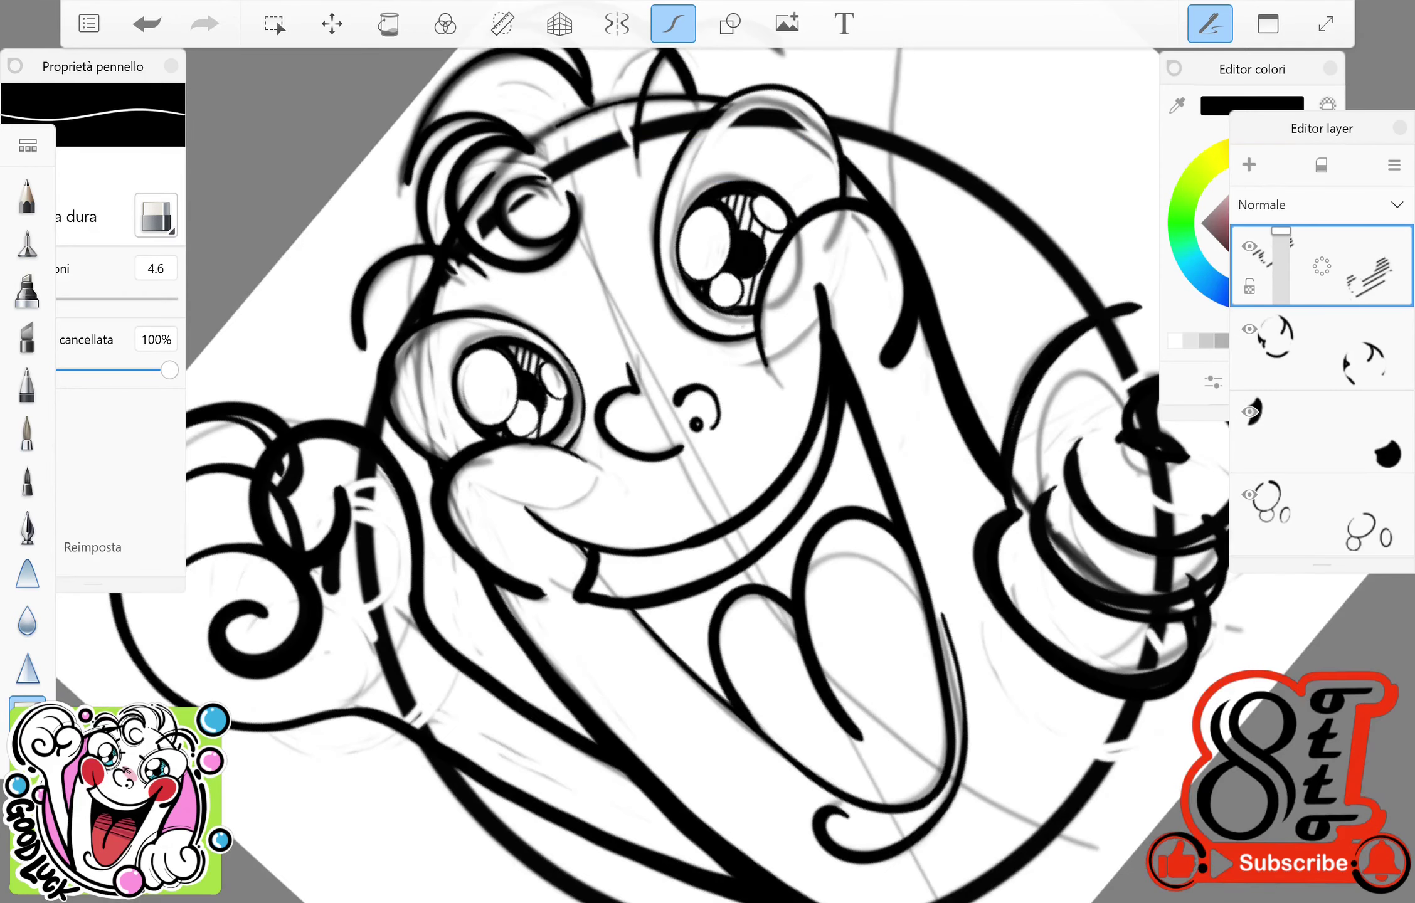
scroll(708, 452, down, 2)
Step: Flood-fill the inside of the mouth around the tongue with black on the face line-art layer
click(1323, 431)
key(e)
click(389, 24)
click(665, 533)
scroll(708, 451, up, 3)
Step: Hatch the upper part of both tongue lobes with parallel ink pen lines on the layer holding the hands' line art
click(27, 243)
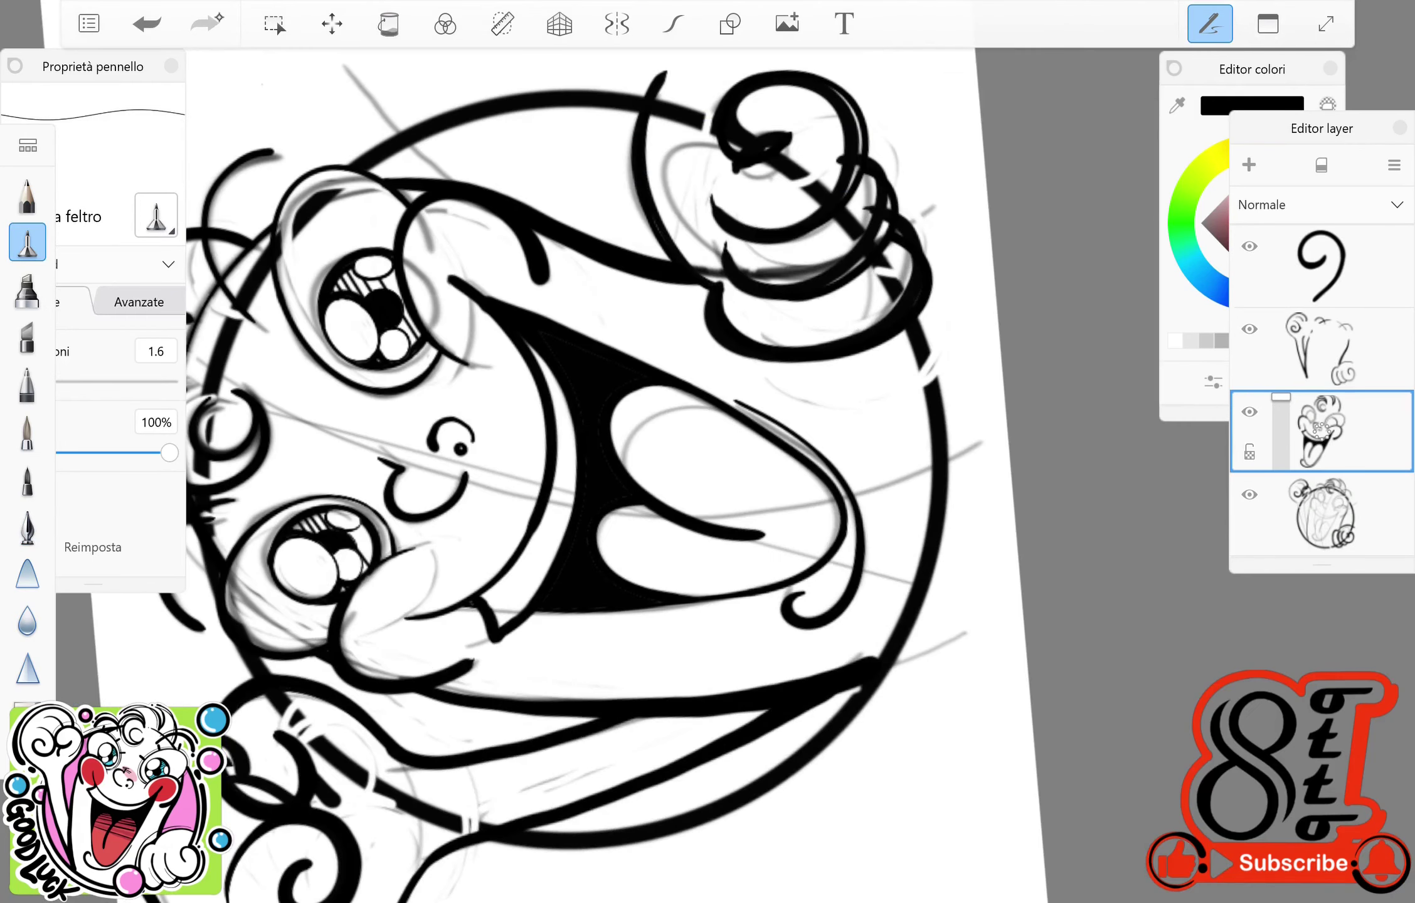
click(1322, 348)
scroll(708, 452, up, 2)
drag(610, 482, 590, 560)
drag(659, 486, 628, 604)
key(ctrl+z)
click(27, 526)
drag(599, 487, 581, 546)
drag(570, 604, 553, 657)
drag(624, 480, 588, 578)
drag(595, 599, 568, 677)
drag(690, 502, 641, 619)
drag(653, 489, 615, 597)
scroll(707, 452, down, 3)
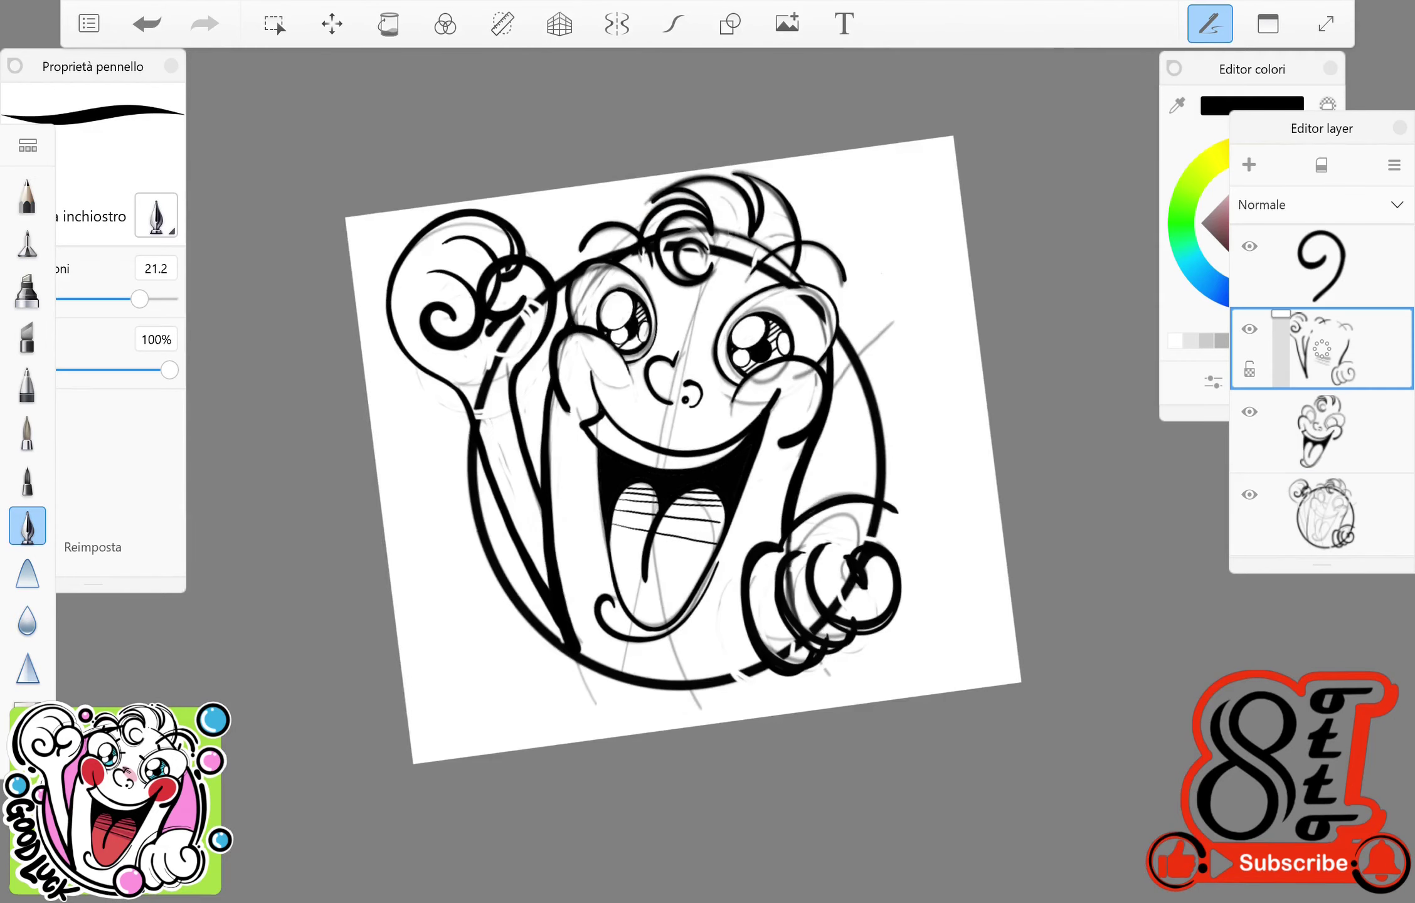
Step: Undo the last tongue hatching and redraw the longer lines across both lobes with predictive stroke enabled
scroll(707, 452, up, 4)
key(ctrl+z)
click(673, 24)
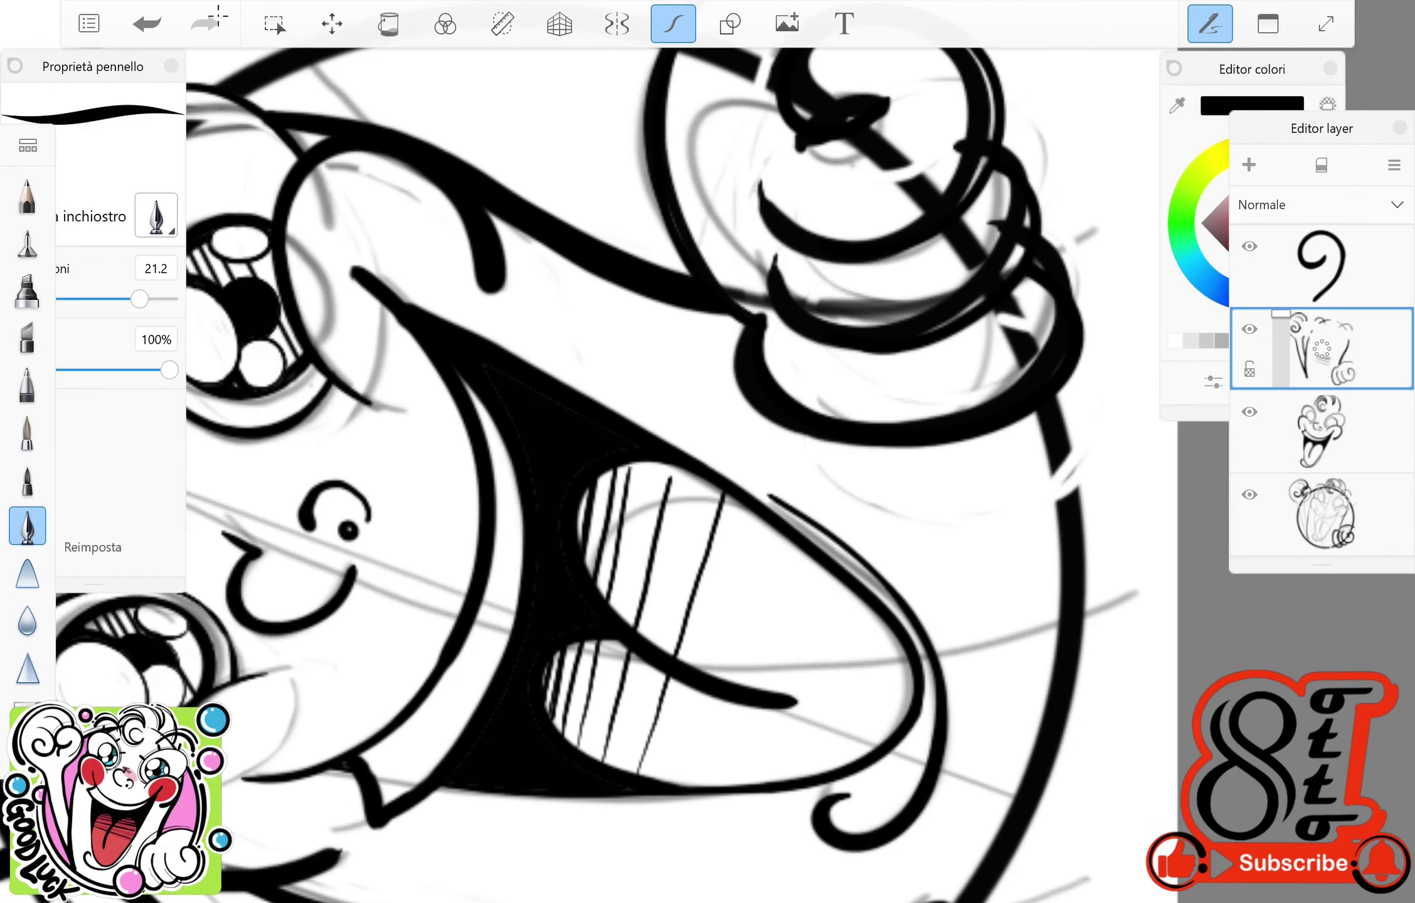
drag(642, 463, 574, 746)
drag(667, 472, 602, 764)
drag(727, 494, 635, 775)
scroll(708, 452, down, 5)
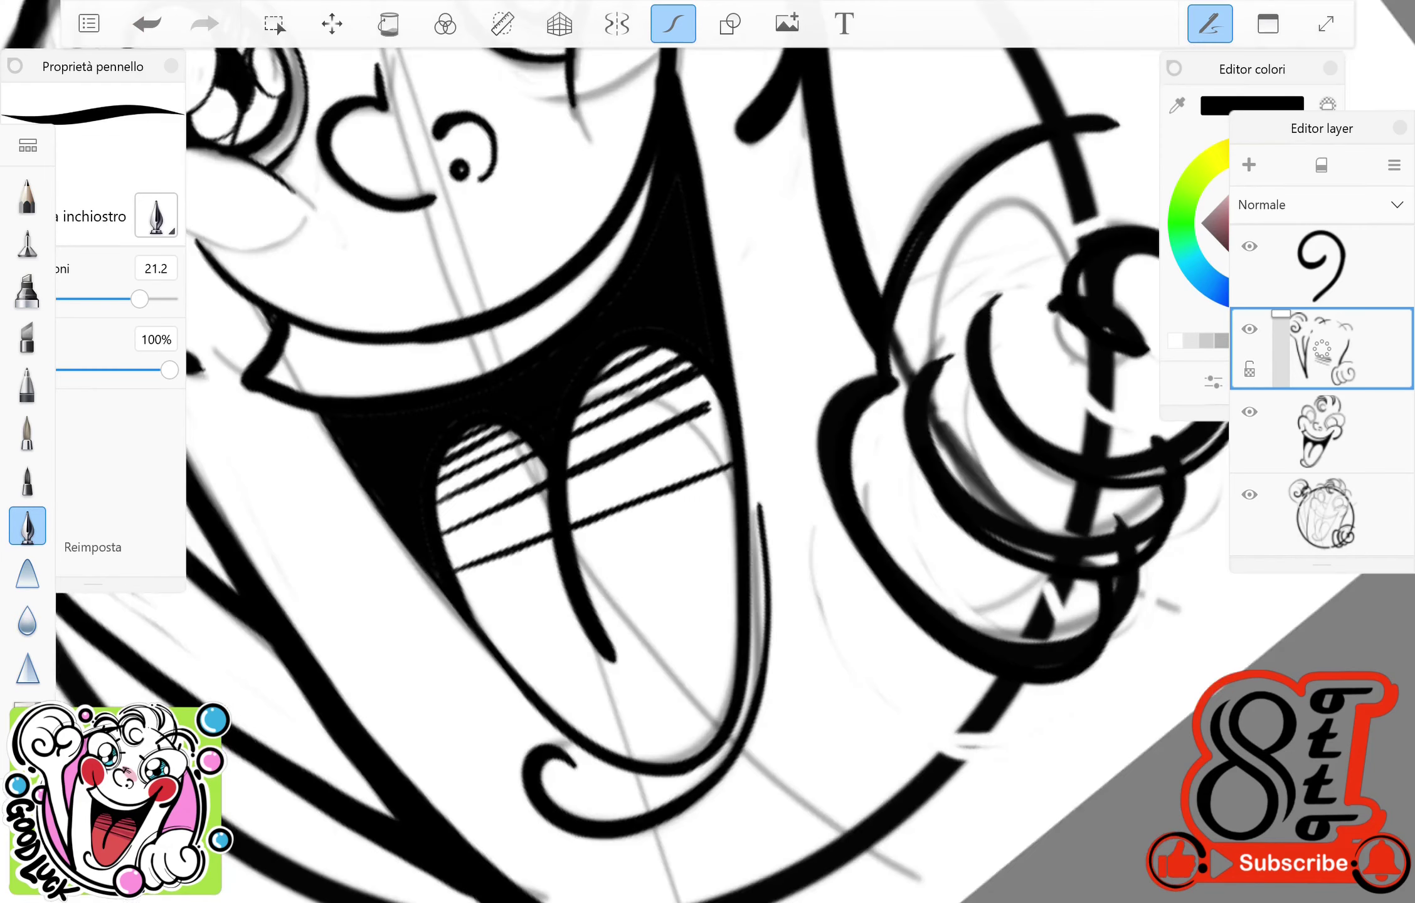
key(ctrl+z)
Step: Hide the rough sketch layer to inspect the inked line art on its own
scroll(1323, 402, down, 2)
click(88, 23)
click(151, 243)
click(1250, 412)
key(e)
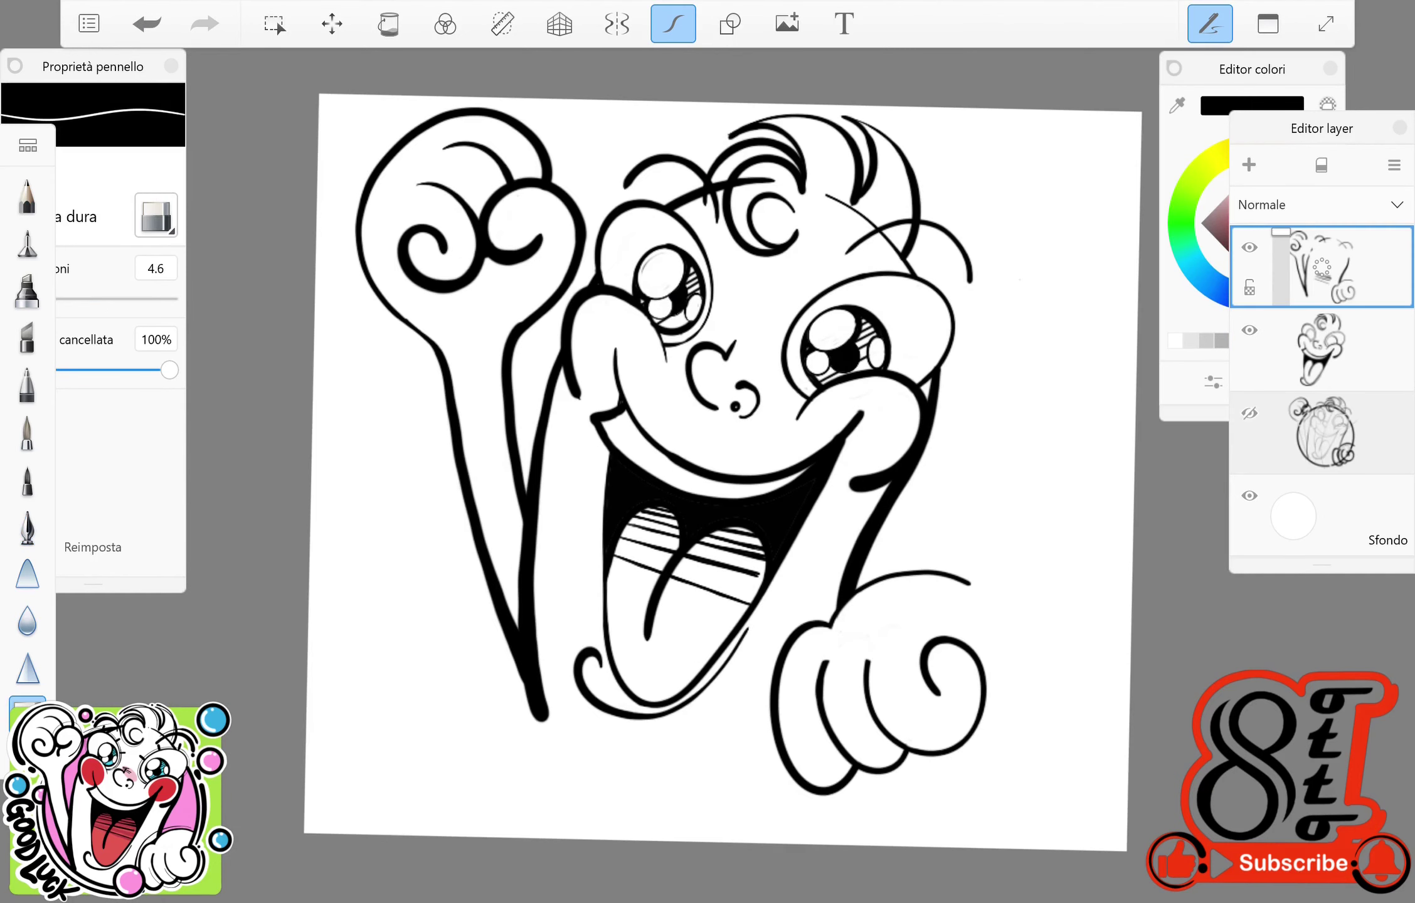
Step: Show the rough sketch layer again, faded behind the line art, as a guide for the background circle
click(1323, 433)
click(1250, 413)
drag(1323, 433, 1322, 303)
key(r)
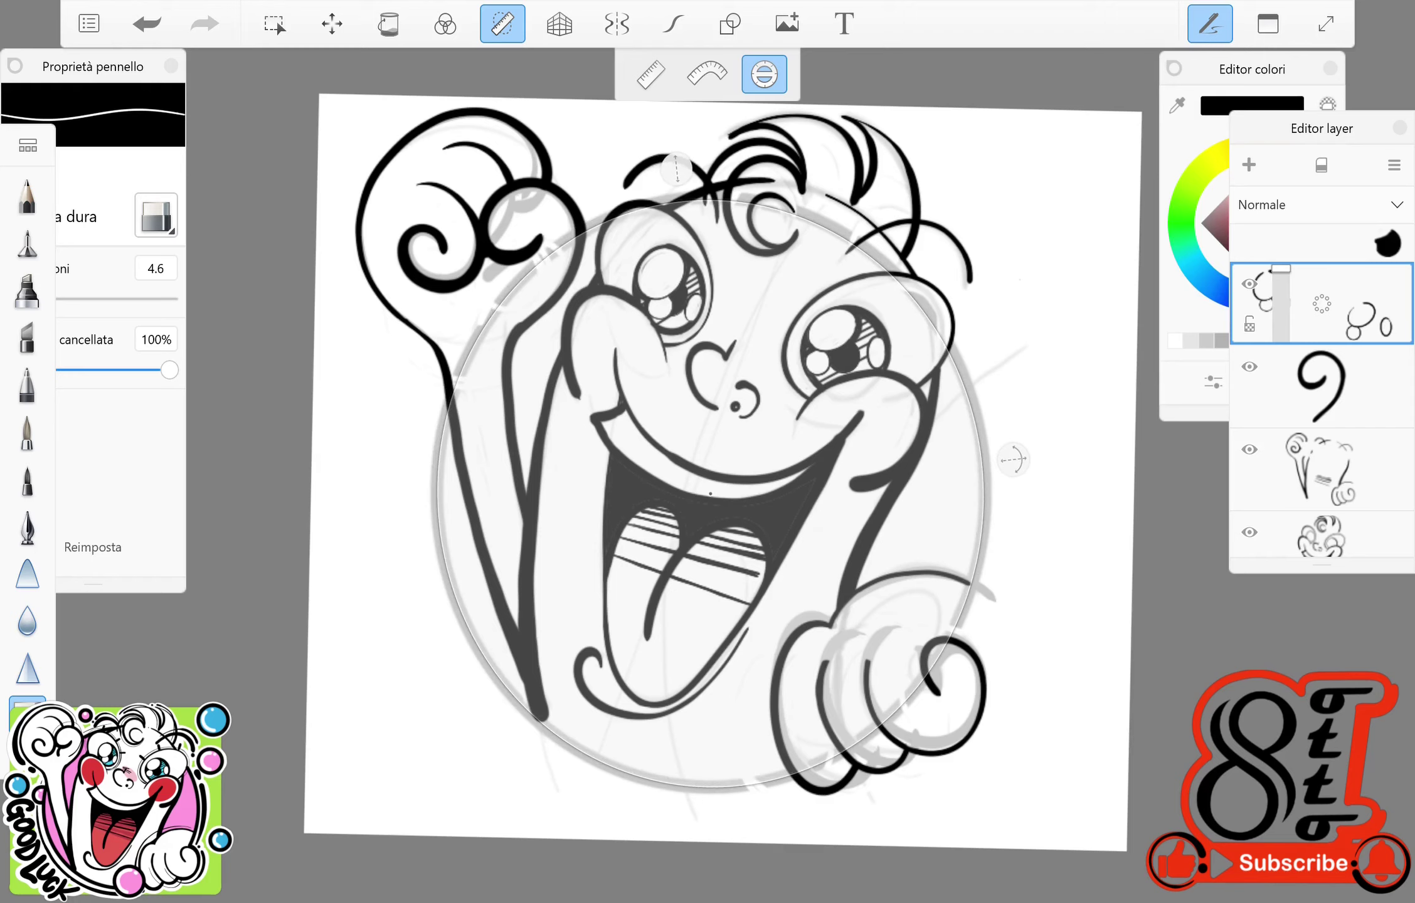
key(e)
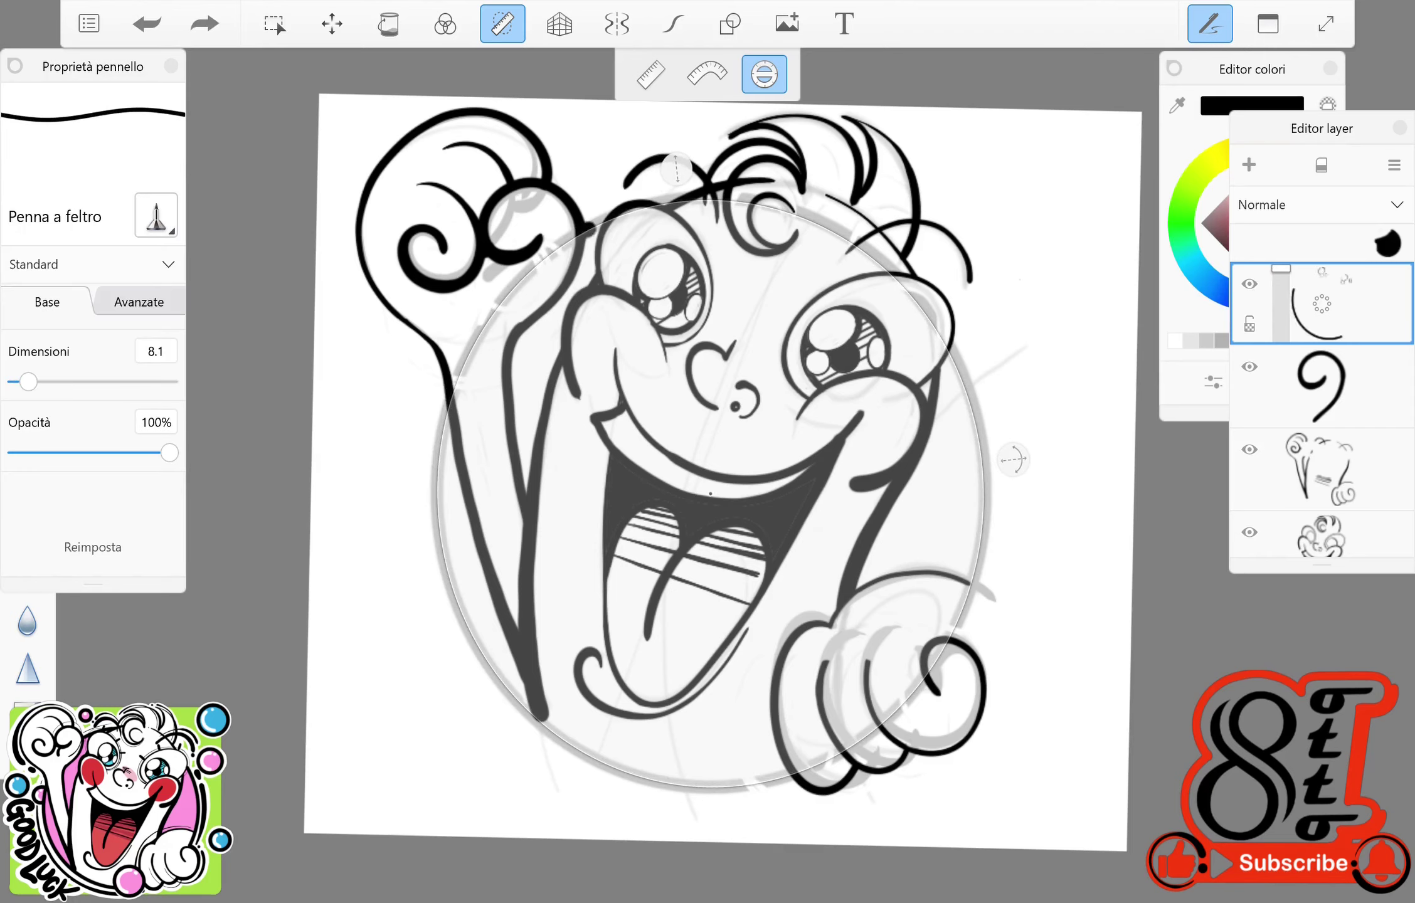
key(ctrl+z)
key(ctrl+z)
key(ctrl+z)
mouse_move(453, 376)
mouse_down()
mouse_move(774, 788)
mouse_move(976, 552)
mouse_move(944, 345)
mouse_up()
key(r)
scroll(721, 470, down, 5)
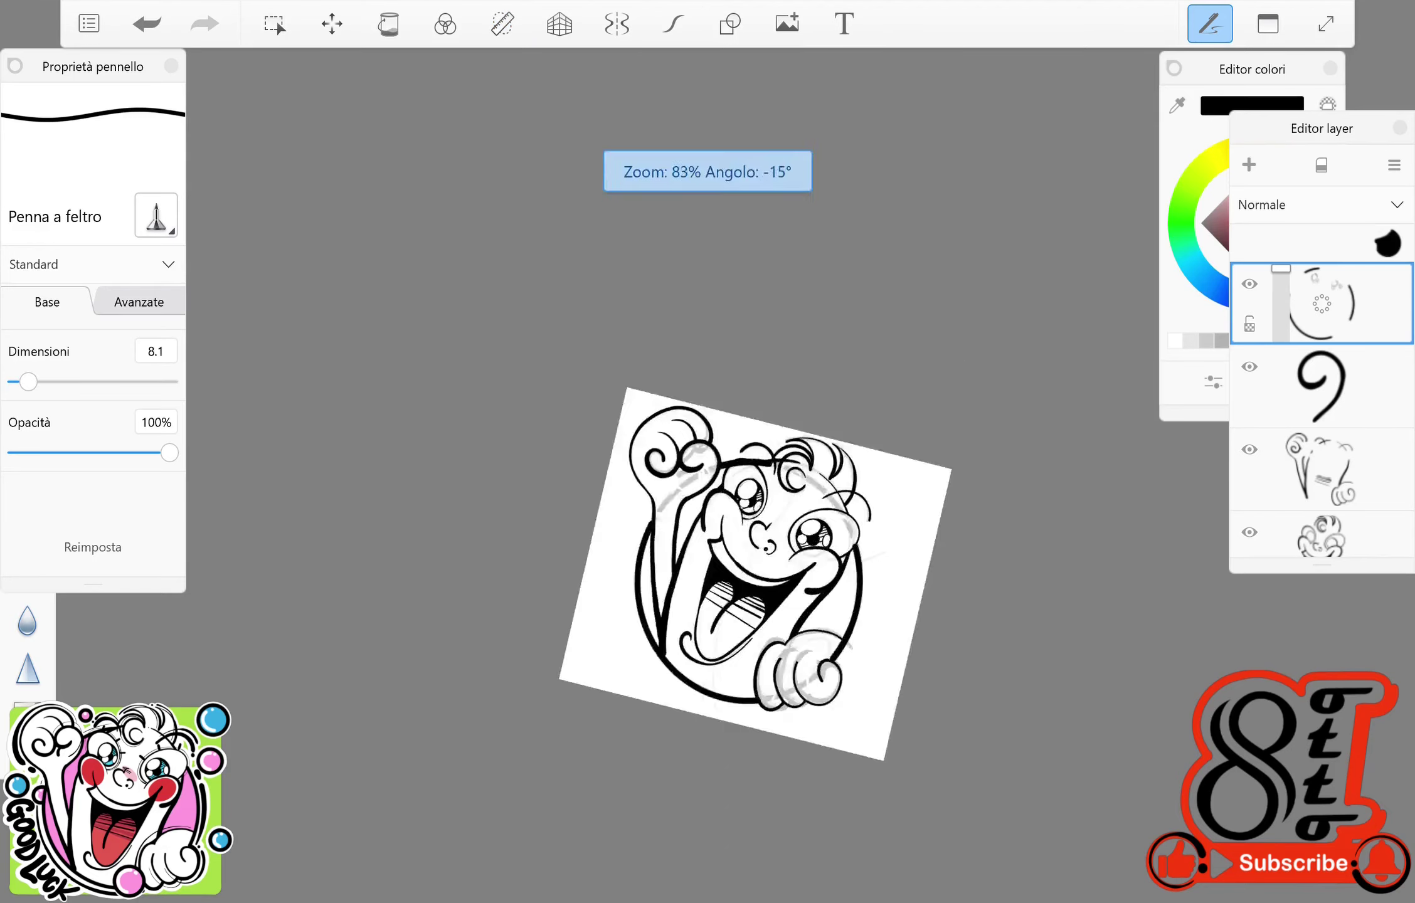
scroll(766, 513, up, 5)
key(ctrl+z)
Step: Trace the background circle behind the character with the ellipse guide, using the felt pen at size 7.0
key([)
key(r)
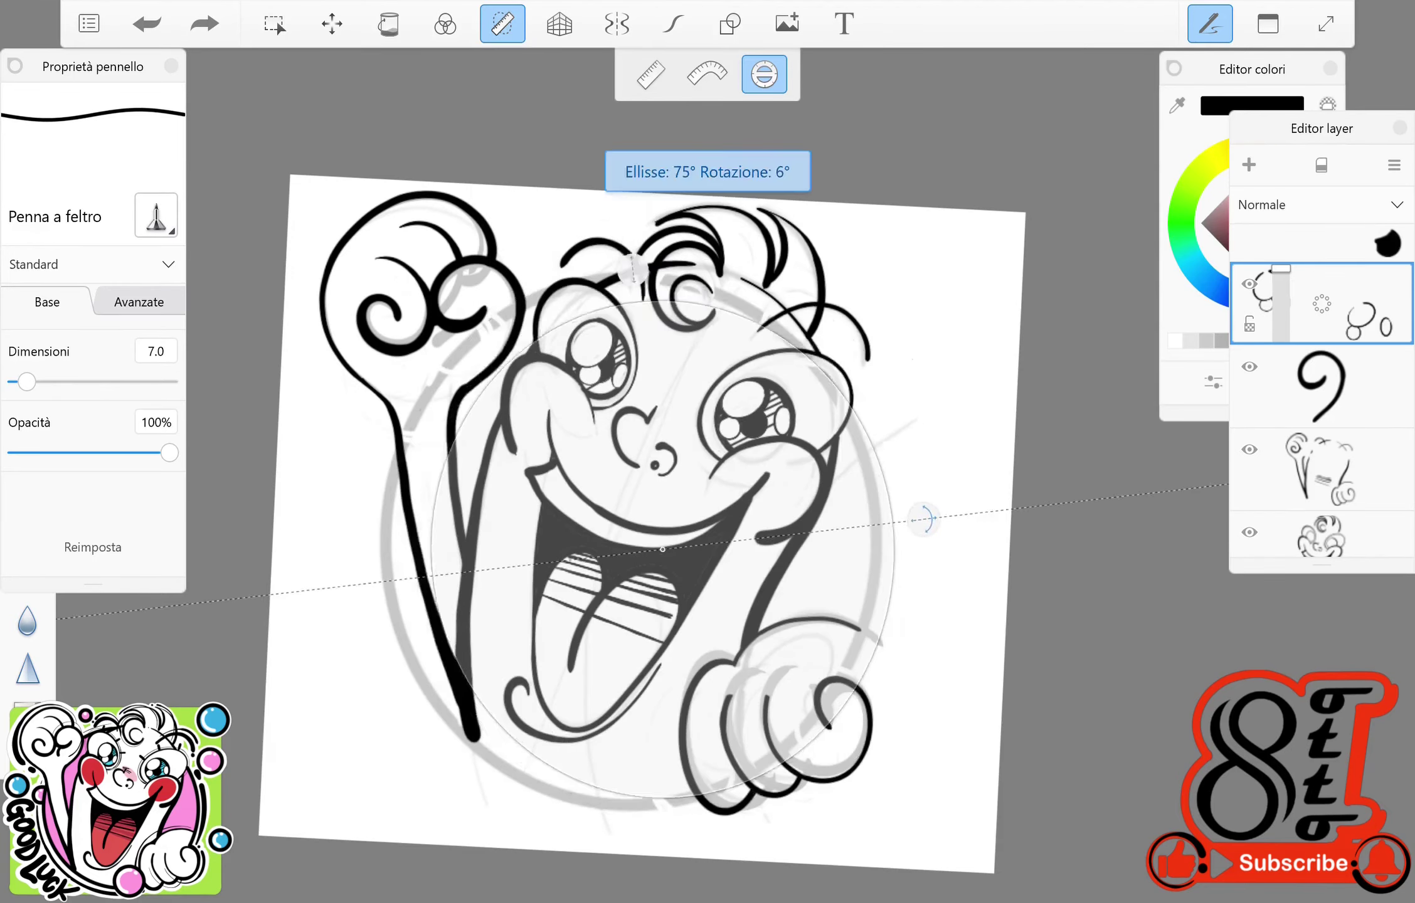
mouse_move(550, 743)
mouse_down()
mouse_move(584, 806)
mouse_move(878, 558)
mouse_move(602, 270)
mouse_move(527, 301)
mouse_up()
key(r)
Step: Erase the parts of the background circle that cross the face, hair and hands
key(e)
scroll(550, 745, up, 5)
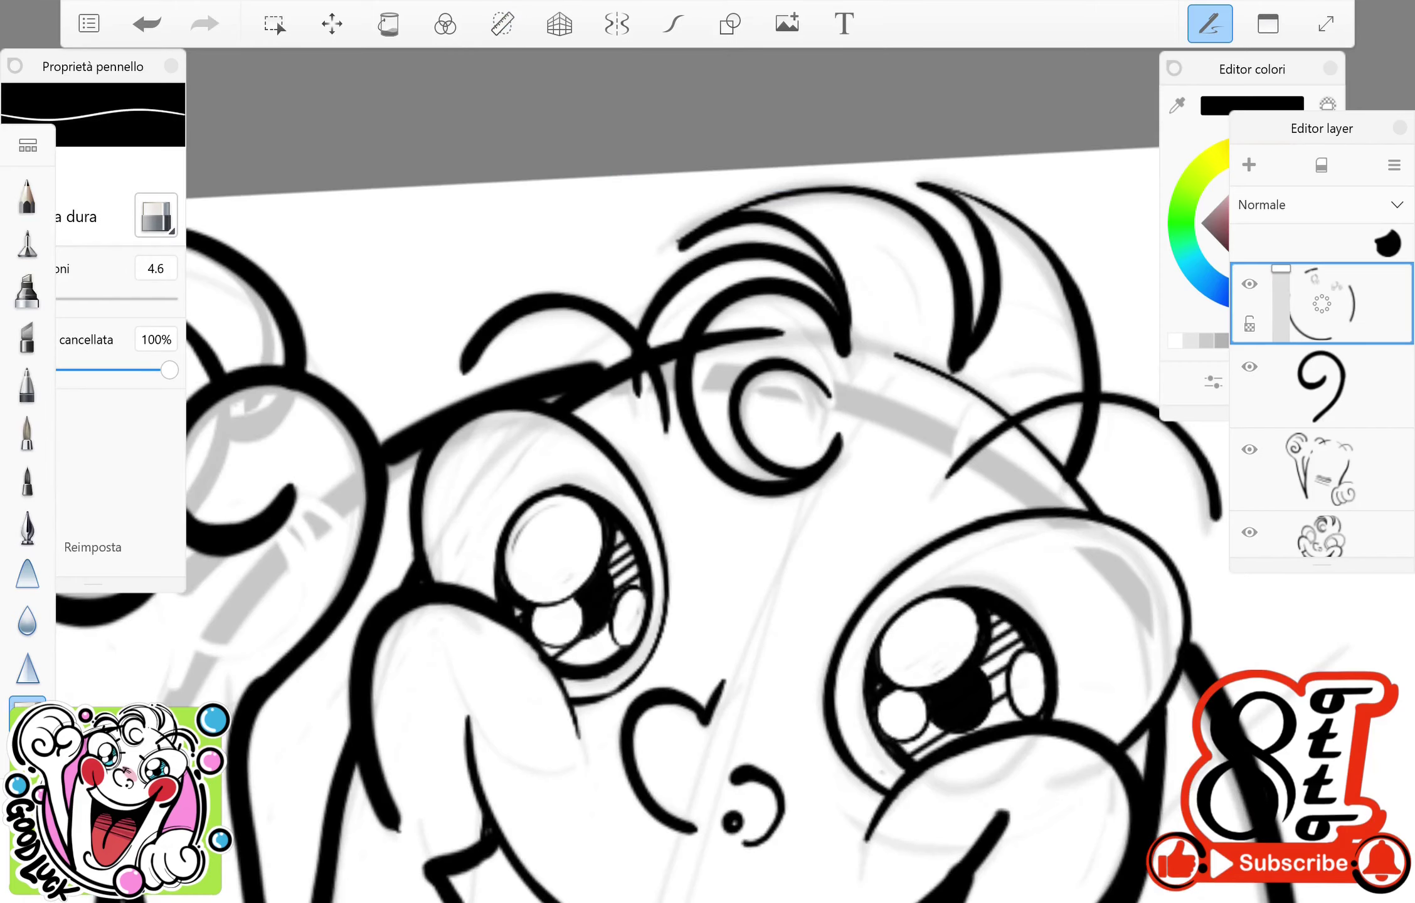
key(e)
scroll(551, 746, down, 5)
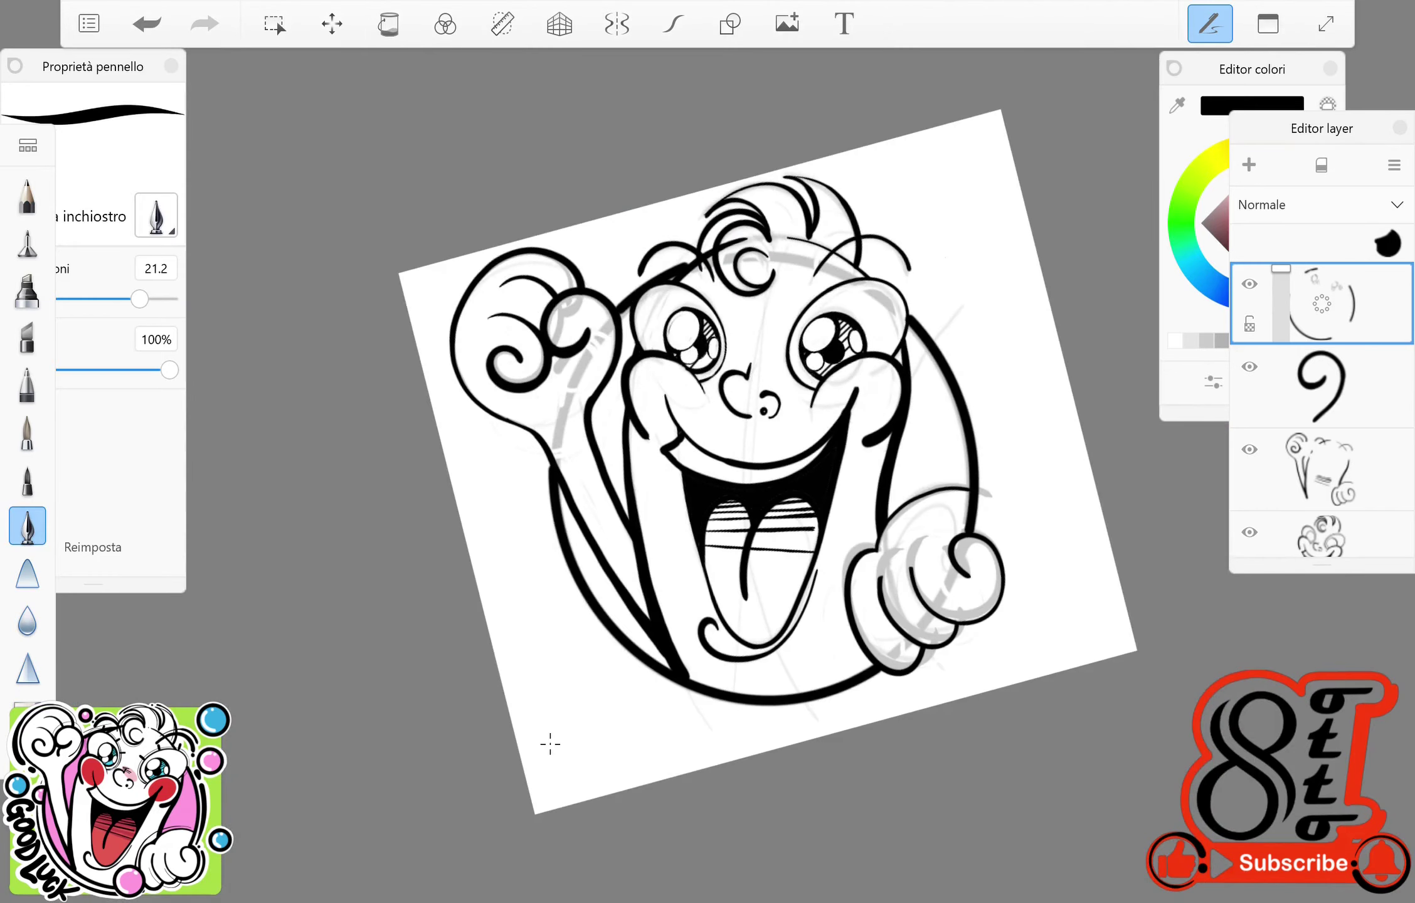
Step: Merge all the line-art layers into one and delete the rough sketch layer
scroll(552, 745, down, 2)
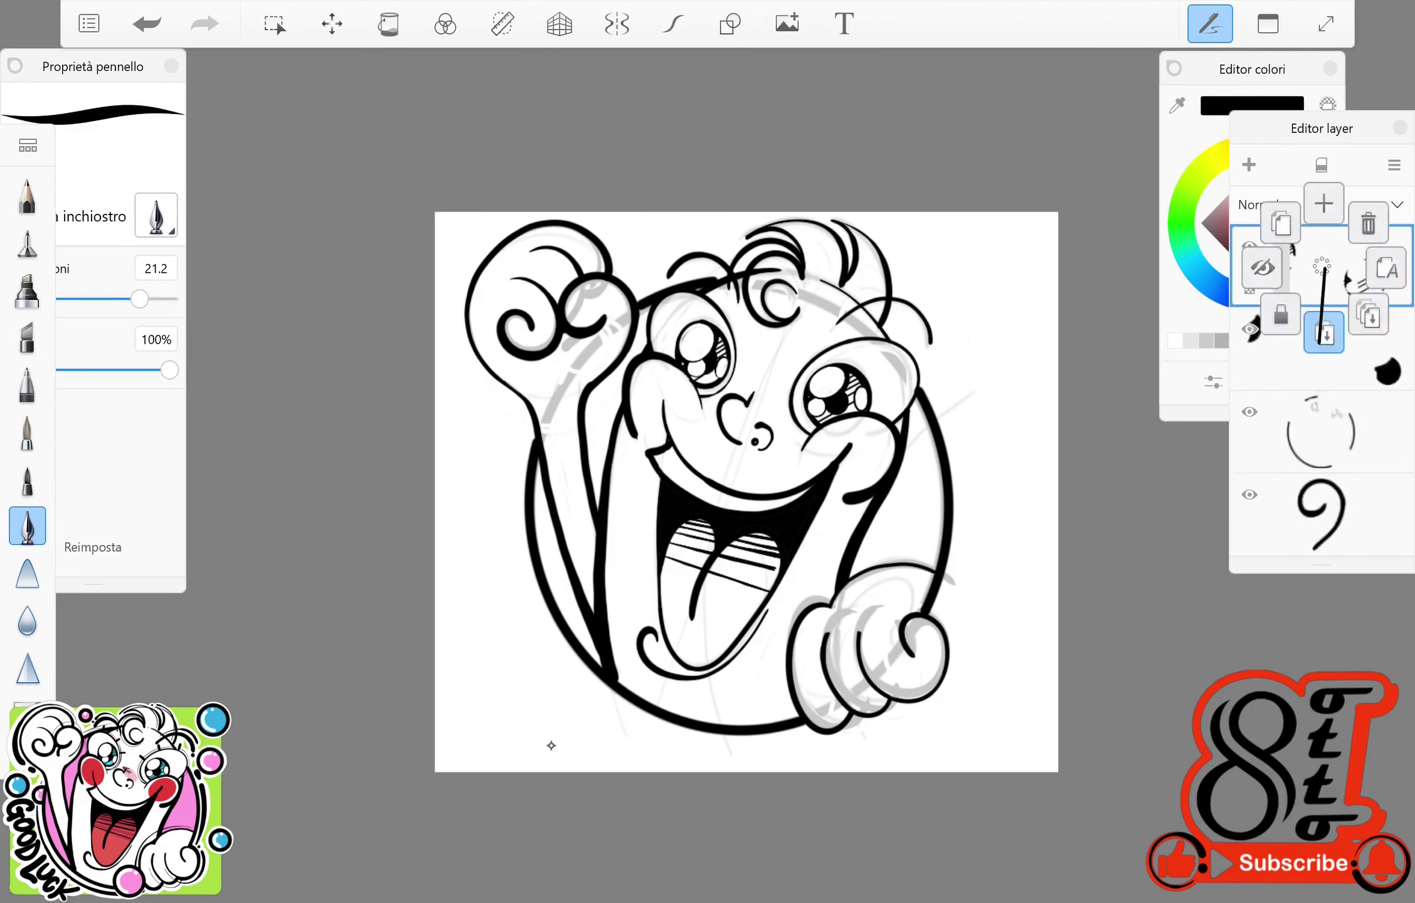
click(1322, 334)
click(1322, 347)
click(1322, 347)
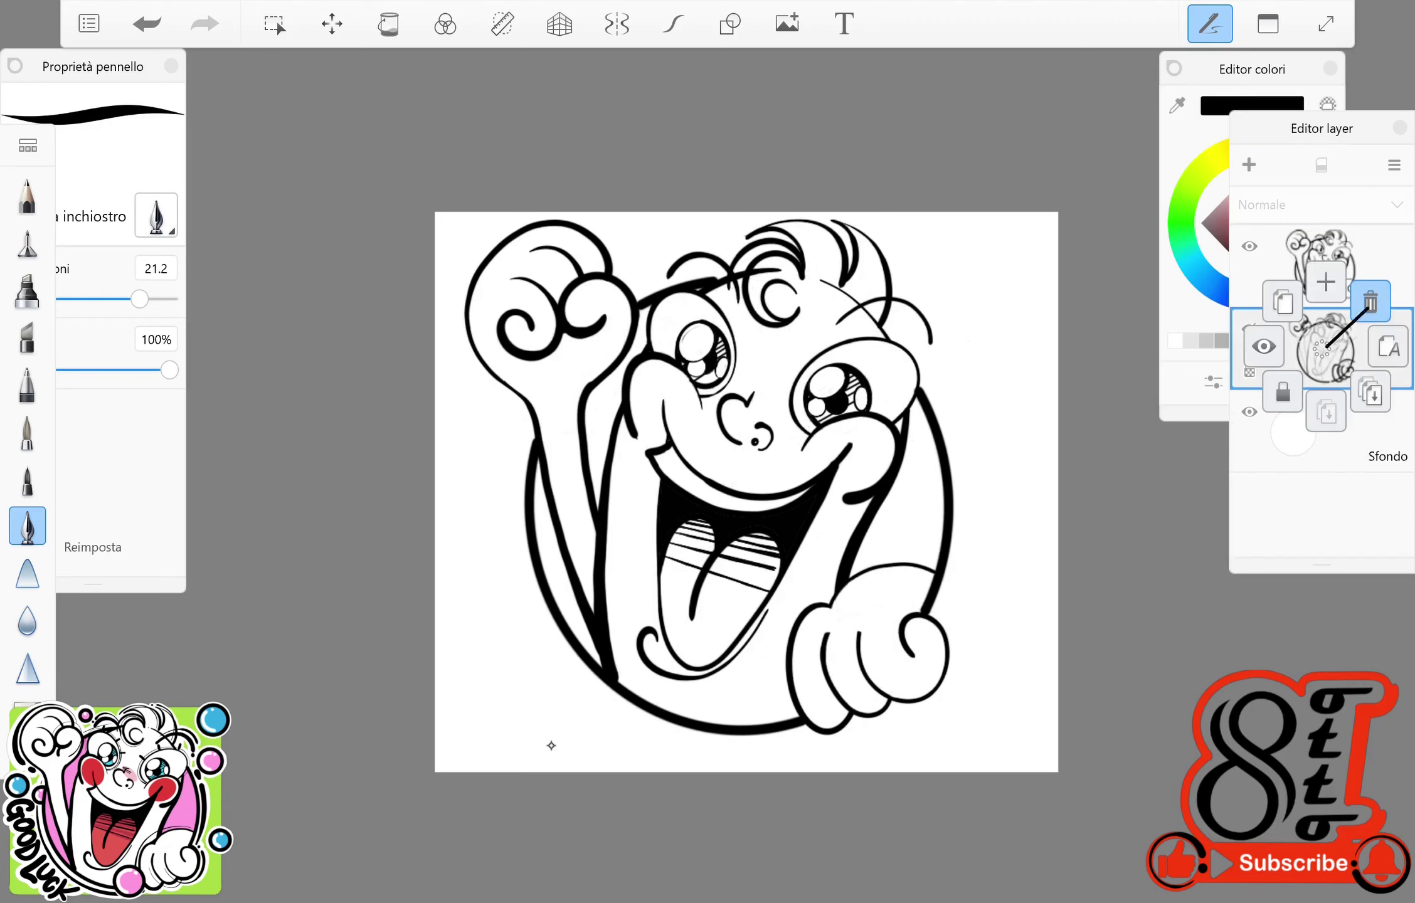
click(1322, 416)
Step: Strengthen the head contour line below the hair with the ink pen and place a small dot at its end
scroll(550, 745, up, 5)
scroll(552, 745, up, 2)
key(p)
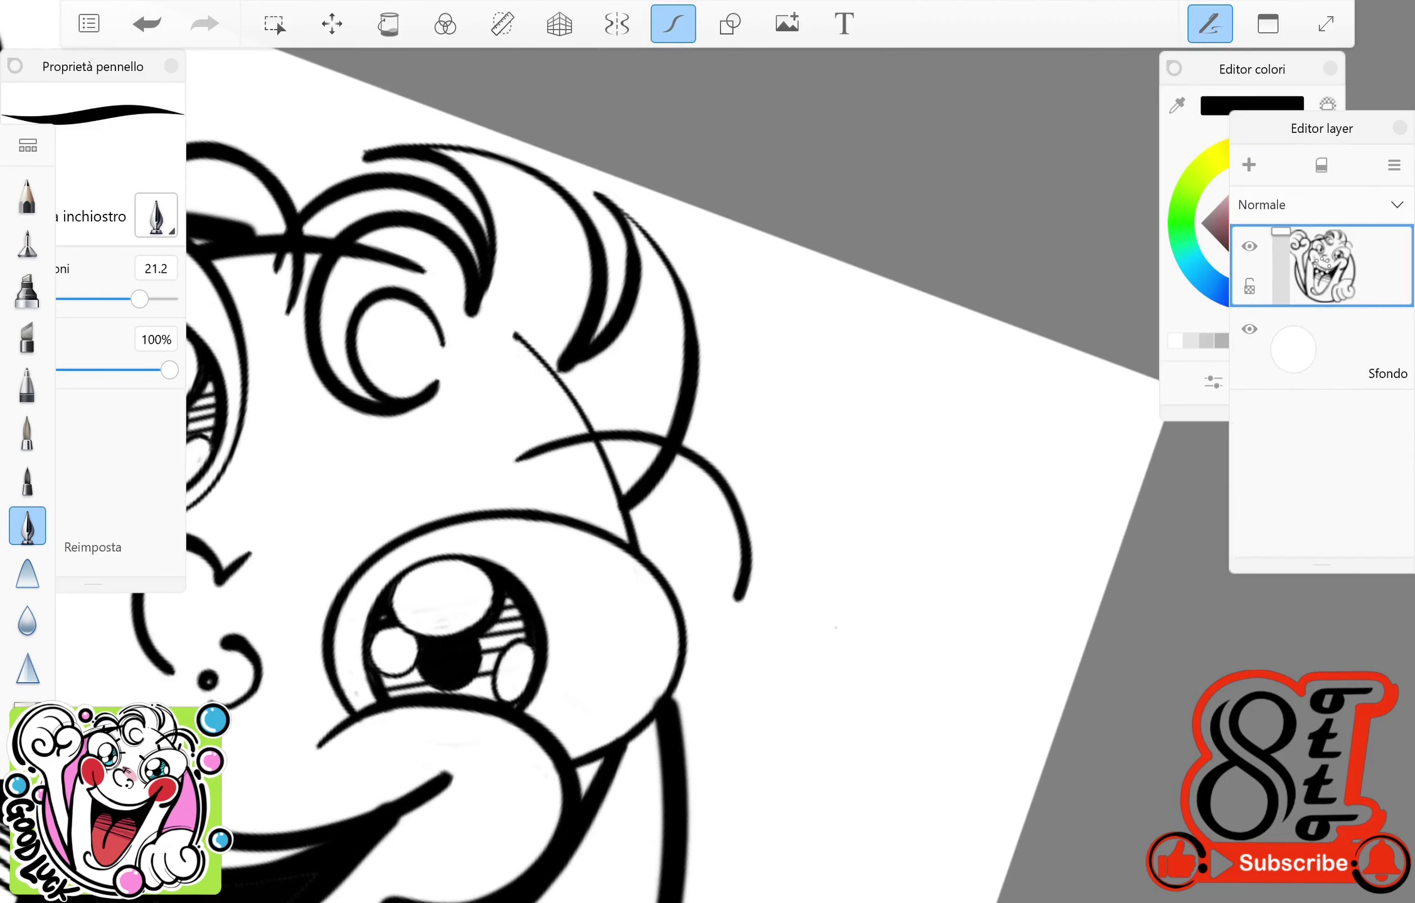
scroll(707, 452, down, 5)
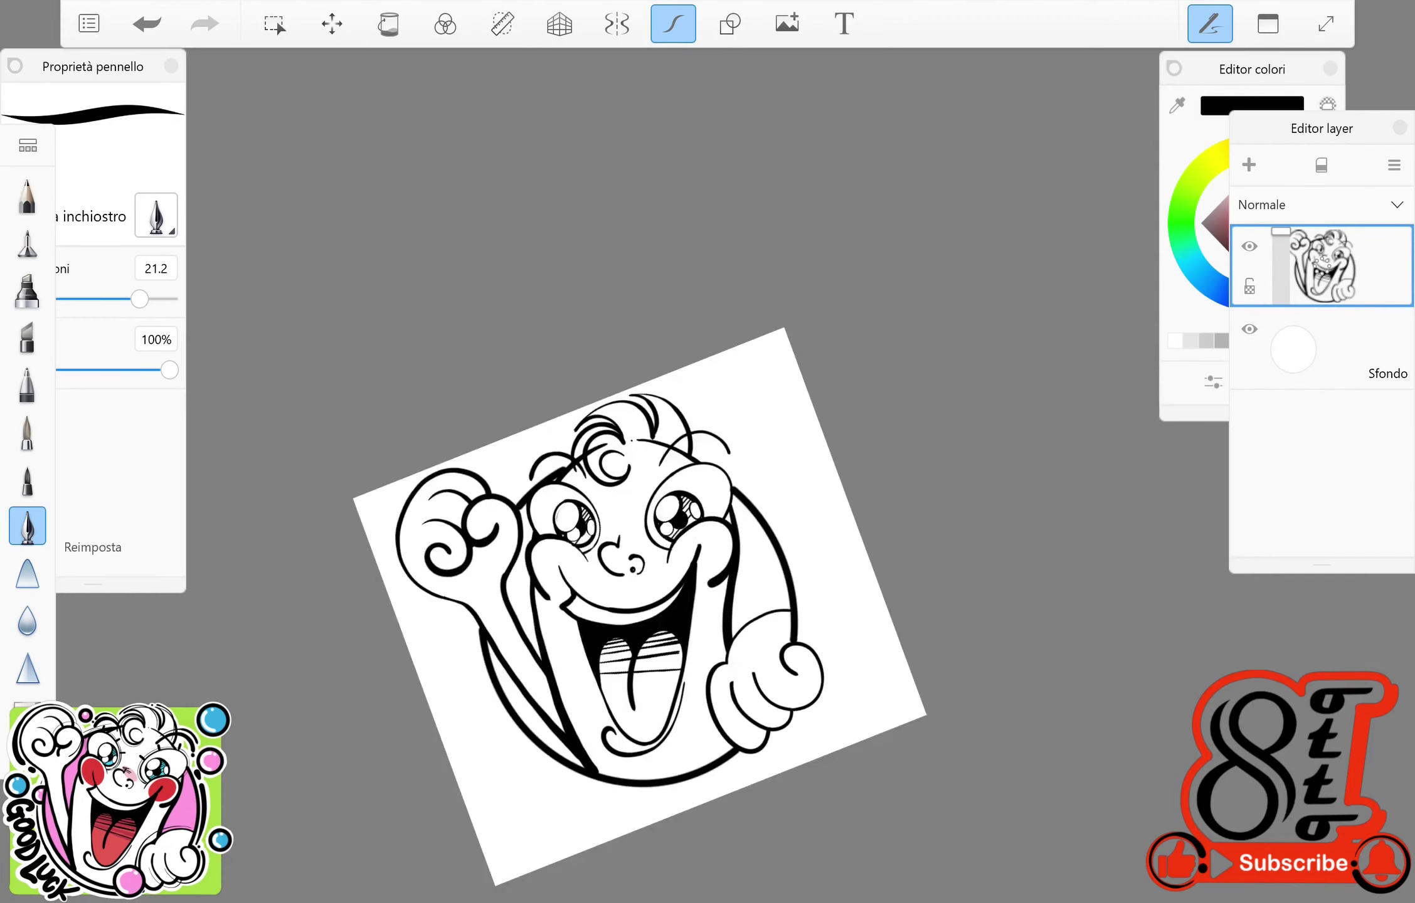
scroll(601, 474, up, 4)
scroll(550, 745, up, 2)
click(27, 242)
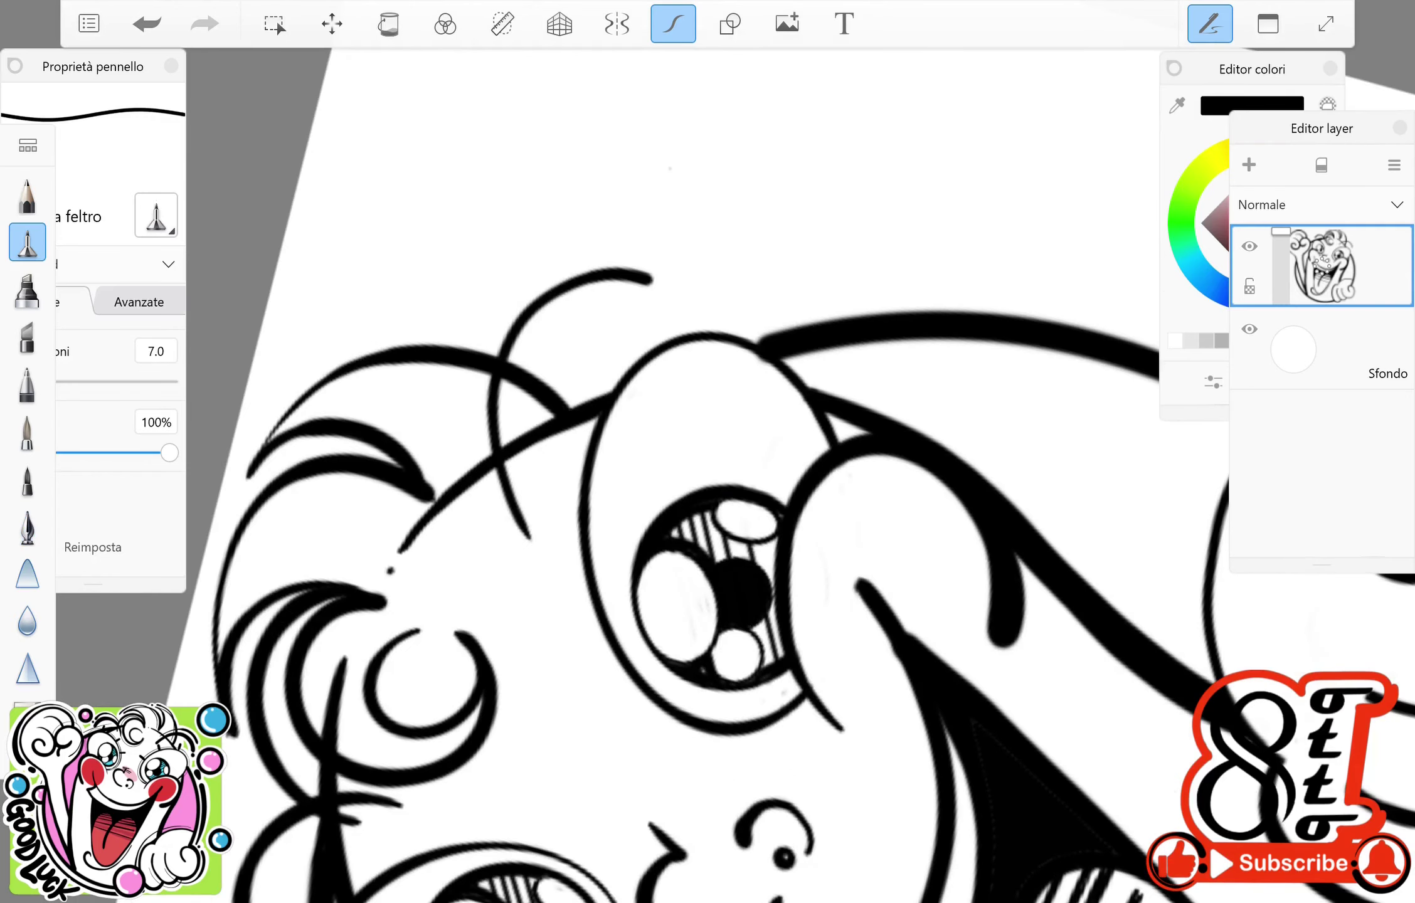
drag(540, 138, 694, 254)
key(ctrl+z)
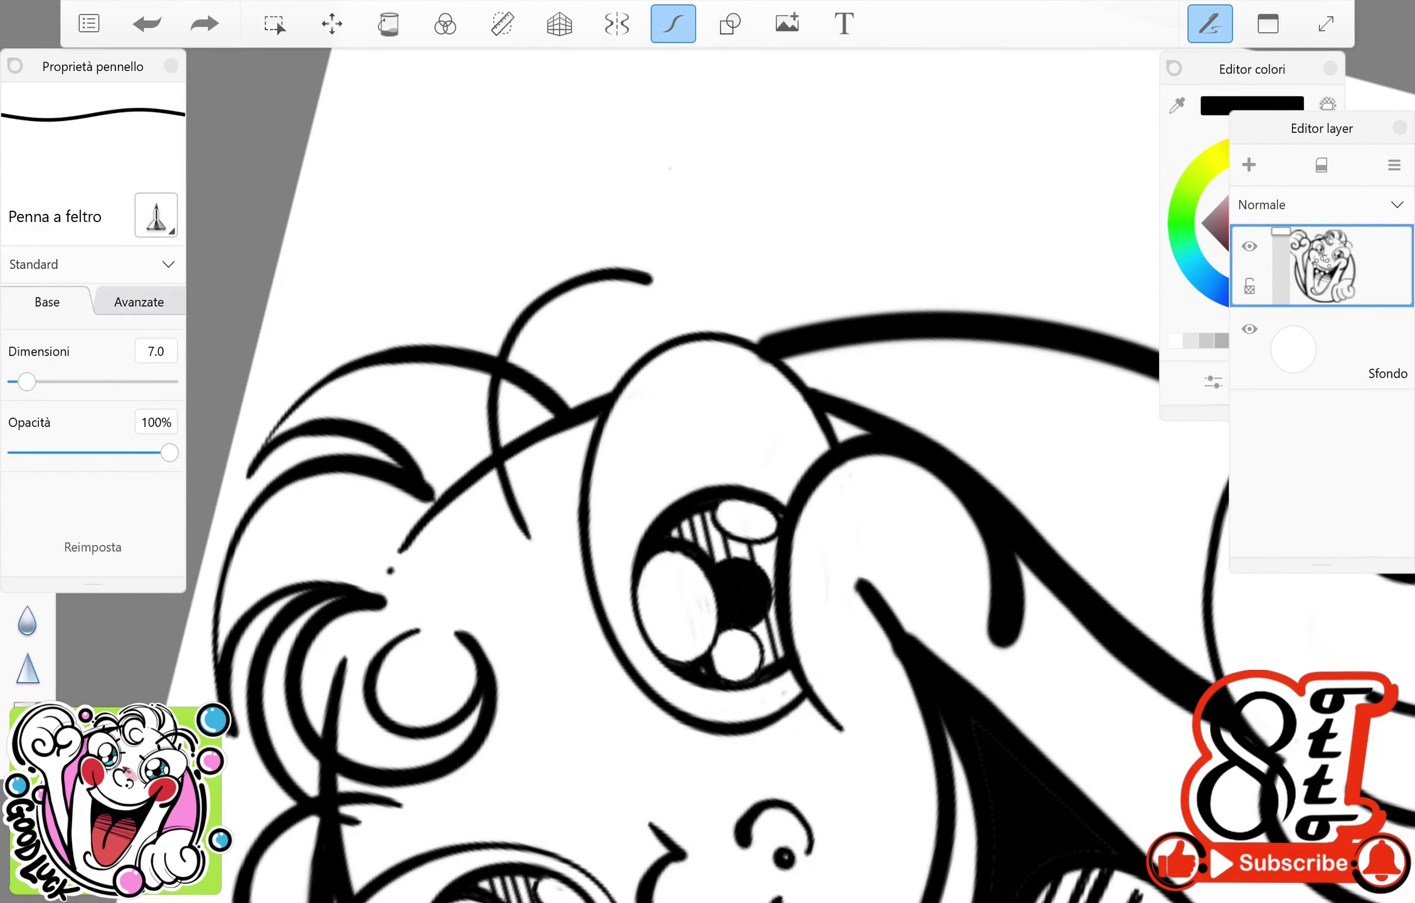
Step: Thicken both eyebrow curves with the ink pen and add a dot at the tip of the longer one
scroll(708, 452, down, 3)
mouse_move(674, 320)
mouse_down()
mouse_move(591, 339)
mouse_move(605, 468)
mouse_up()
key(ctrl+b)
scroll(708, 452, up, 3)
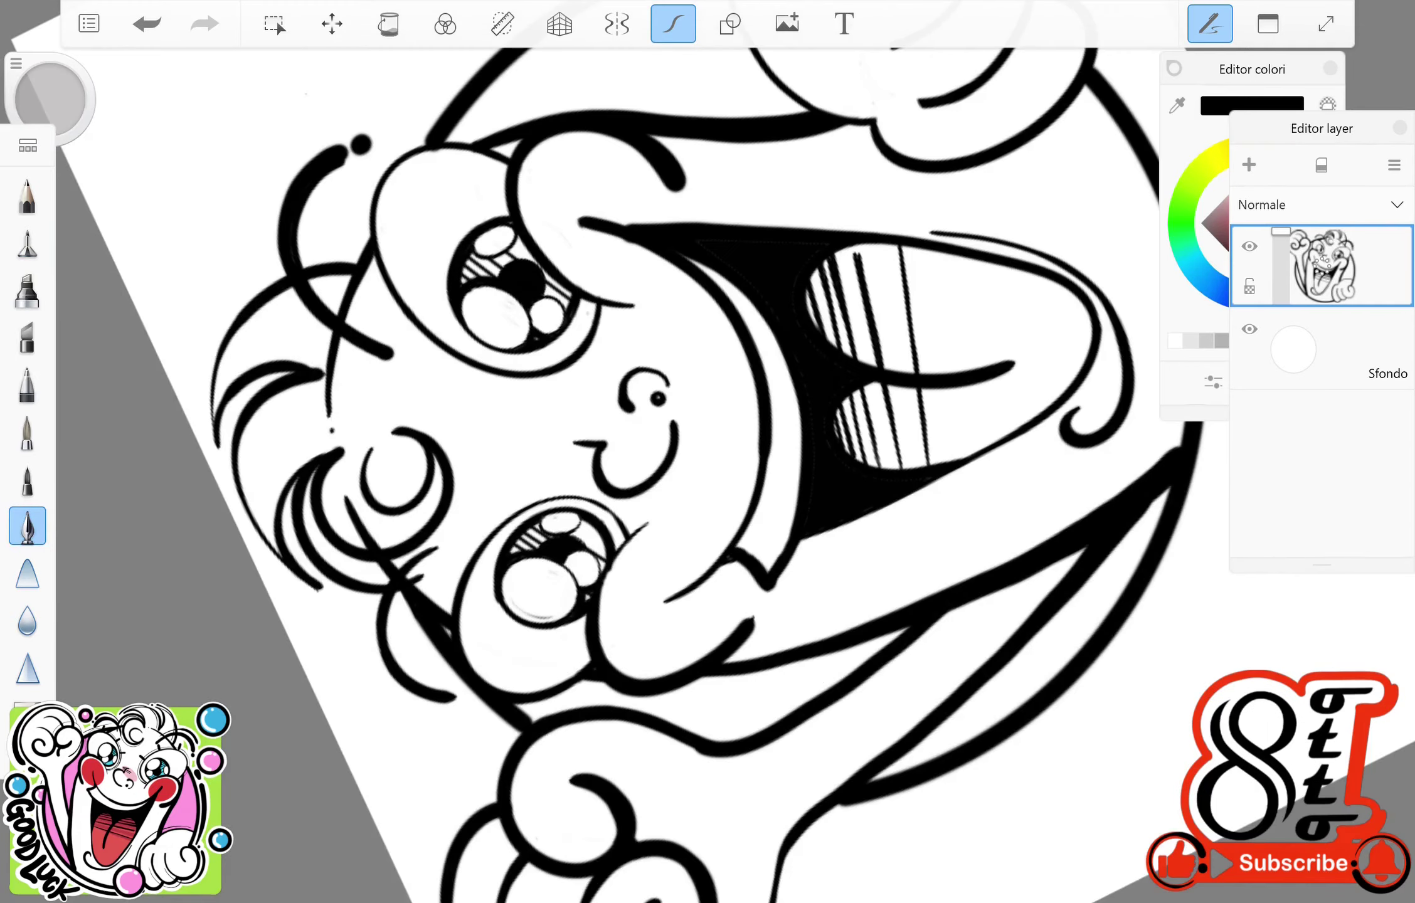
scroll(708, 452, down, 5)
scroll(707, 451, up, 5)
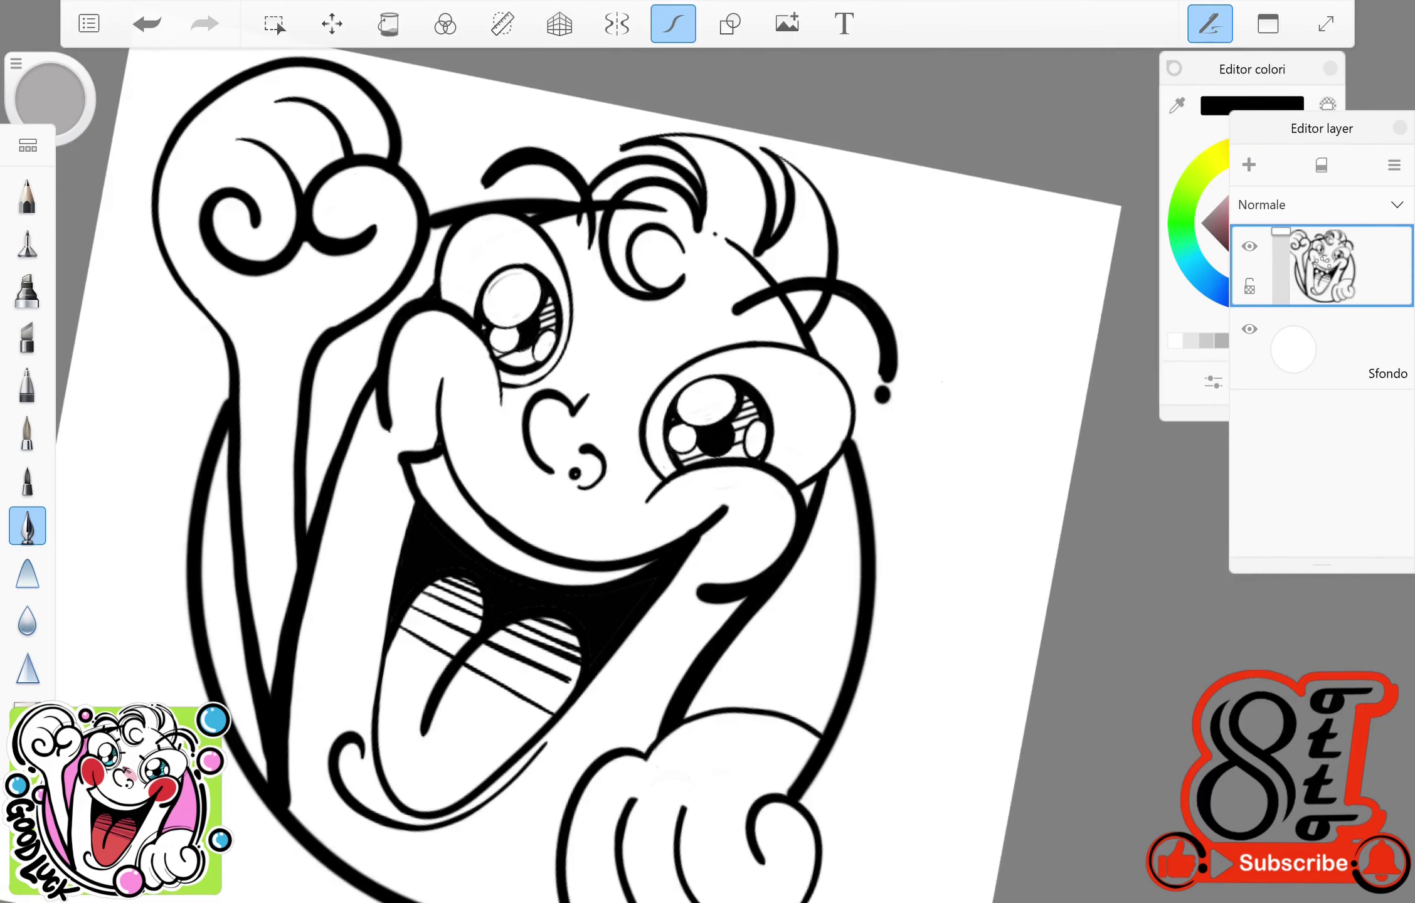
Step: Thicken the outer contours of the lower fist's fingers with the ink pen
scroll(708, 451, up, 3)
drag(707, 306, 580, 699)
key(ctrl+z)
drag(584, 606, 587, 701)
drag(539, 615, 678, 718)
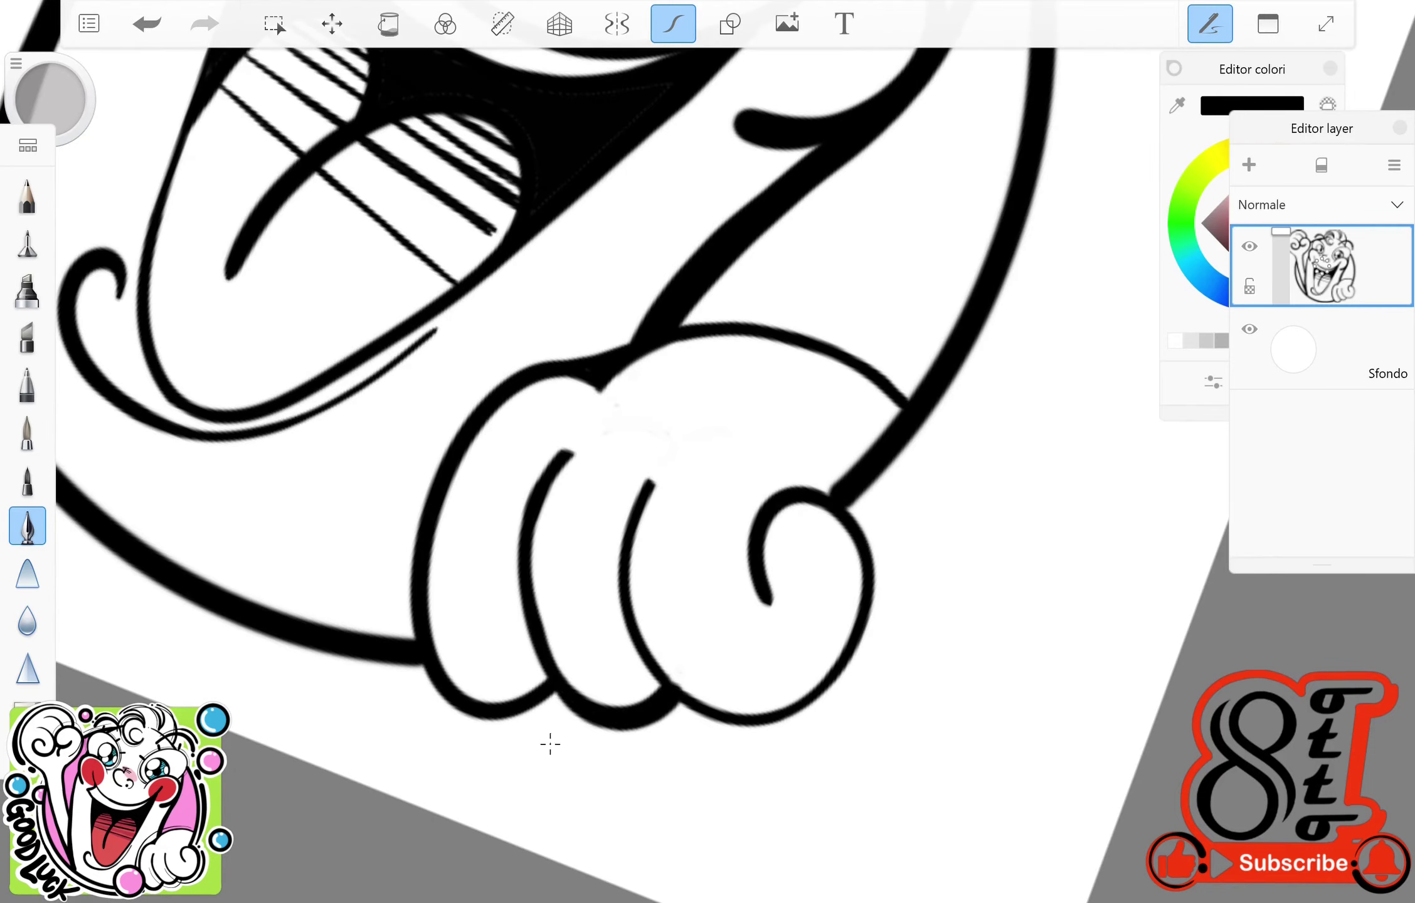
drag(414, 666, 559, 700)
mouse_move(672, 721)
mouse_down()
mouse_move(847, 678)
mouse_move(859, 499)
mouse_up()
scroll(551, 745, down, 5)
scroll(550, 744, up, 3)
scroll(551, 745, down, 3)
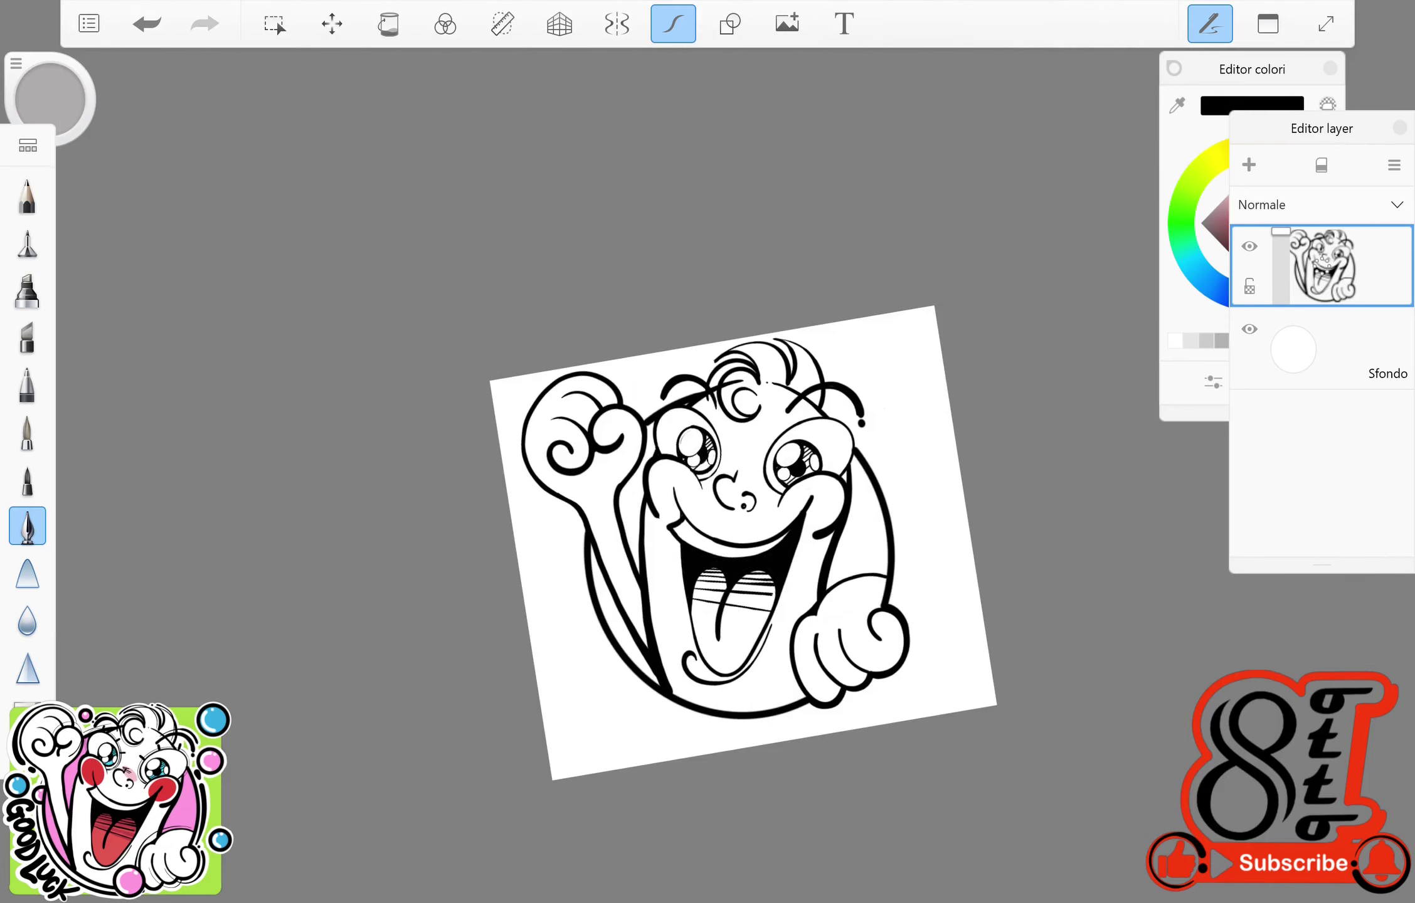
Step: Select the whole figure with a rectangular selection and adjust its placement on the canvas with Transform
key(m)
key(w)
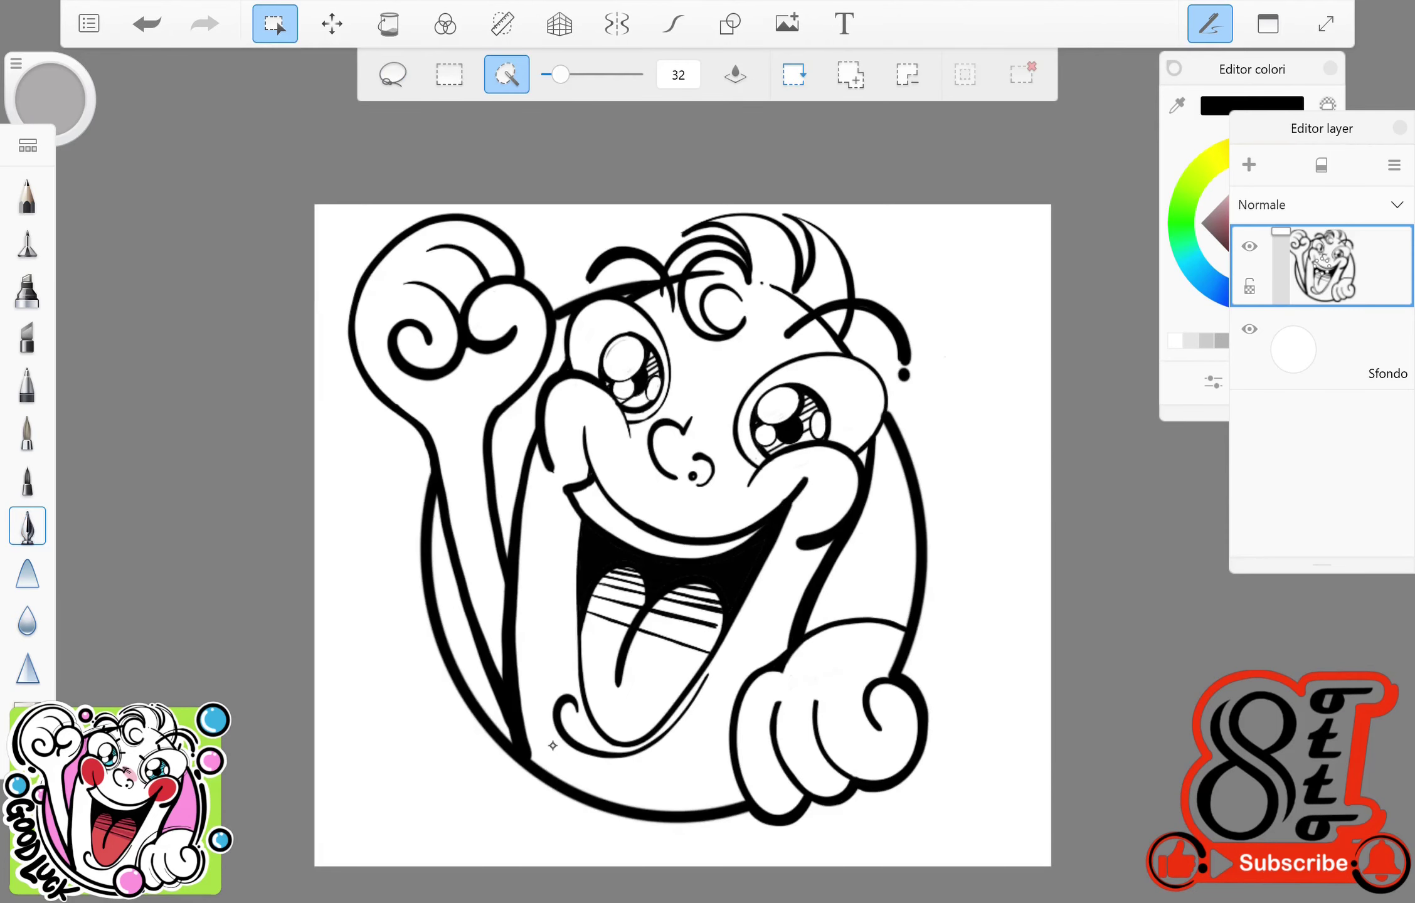
key(m)
drag(947, 815, 971, 817)
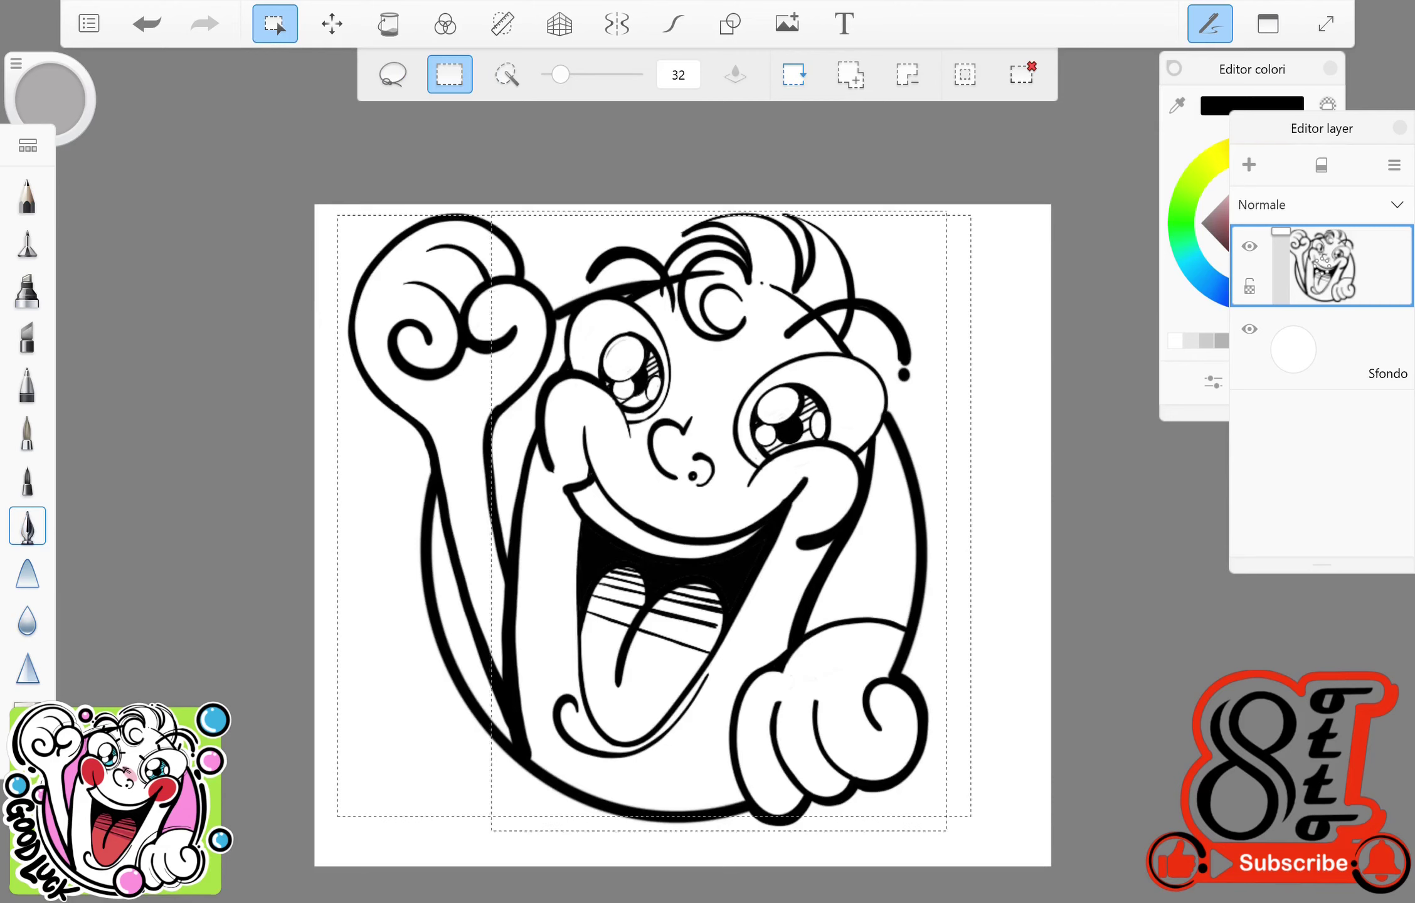
key(v)
key(Return)
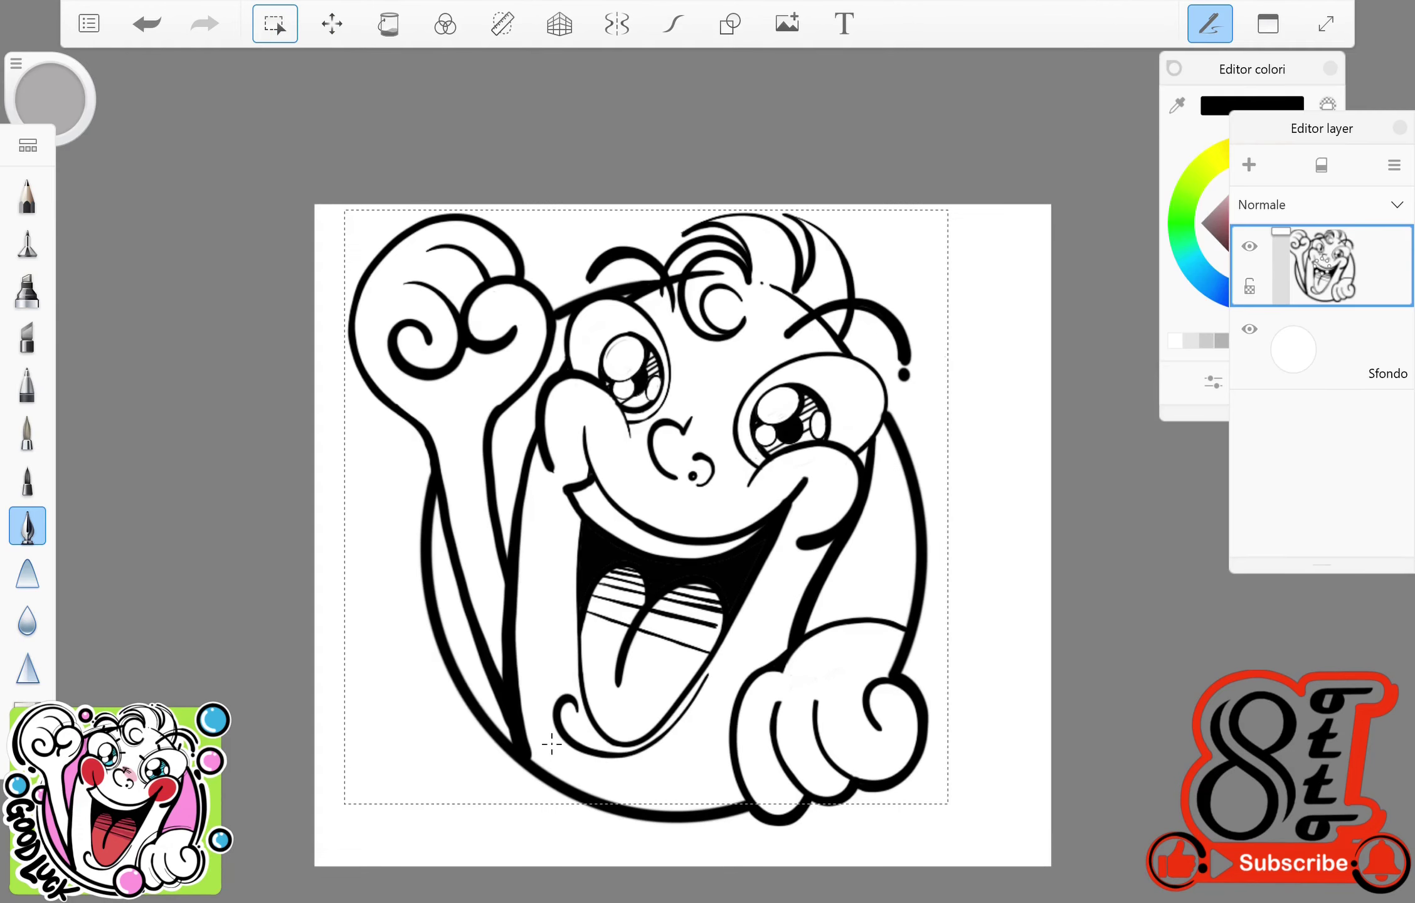
key(v)
mouse_move(543, 752)
mouse_down()
mouse_move(565, 628)
mouse_move(440, 565)
mouse_move(419, 582)
mouse_up()
key(Return)
Step: Add a new layer and draw short hatch strokes across the upper tip of the nose line
key(ctrl+shift+n)
key(c)
drag(455, 531, 424, 580)
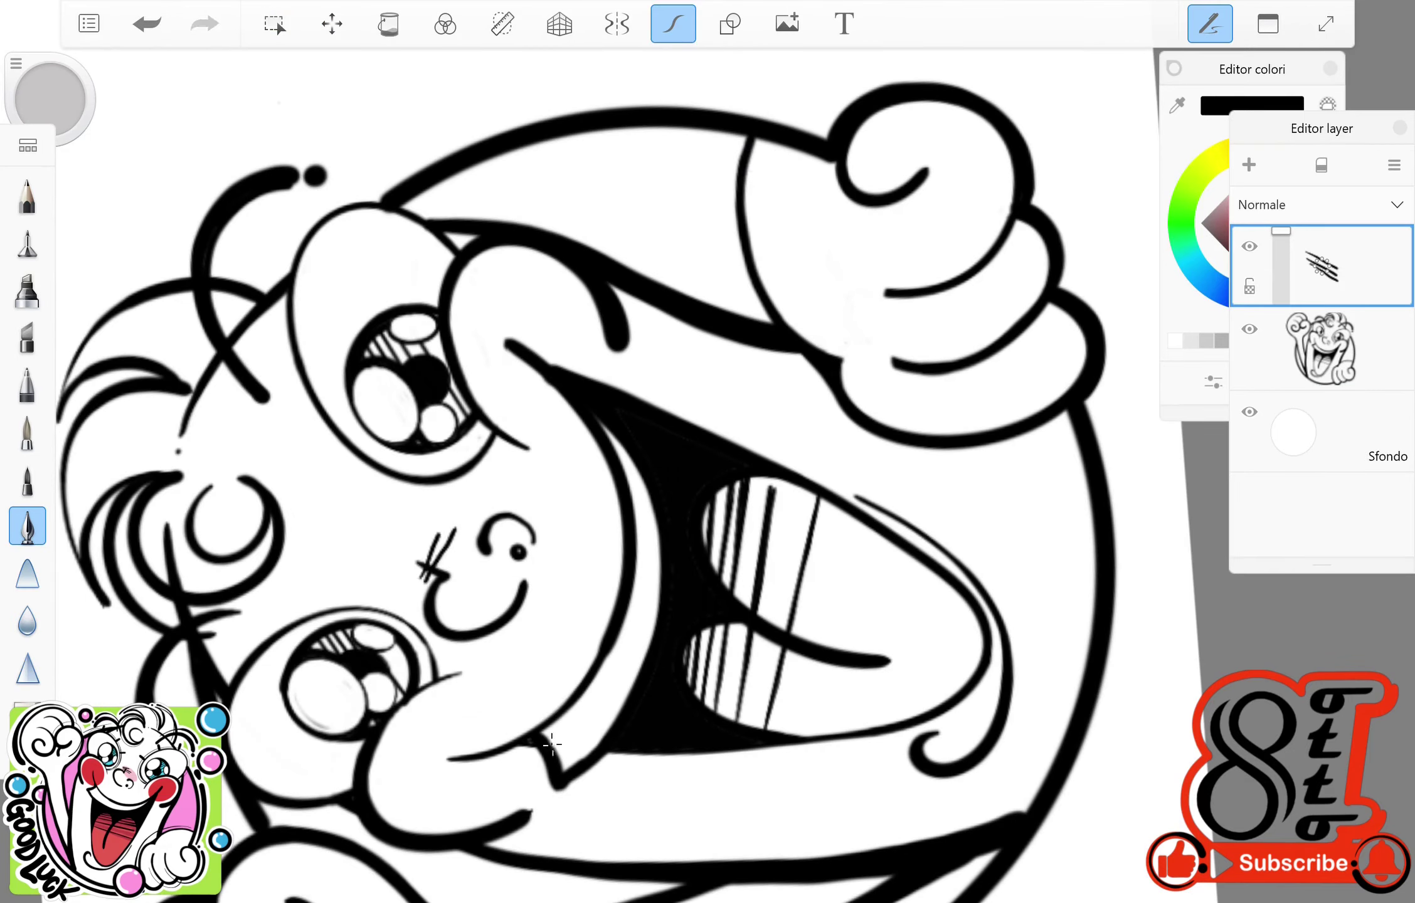
Step: Undo the nose hatch strokes and erase the stray contour line crossing the inside of the forehead curl
key(ctrl+z)
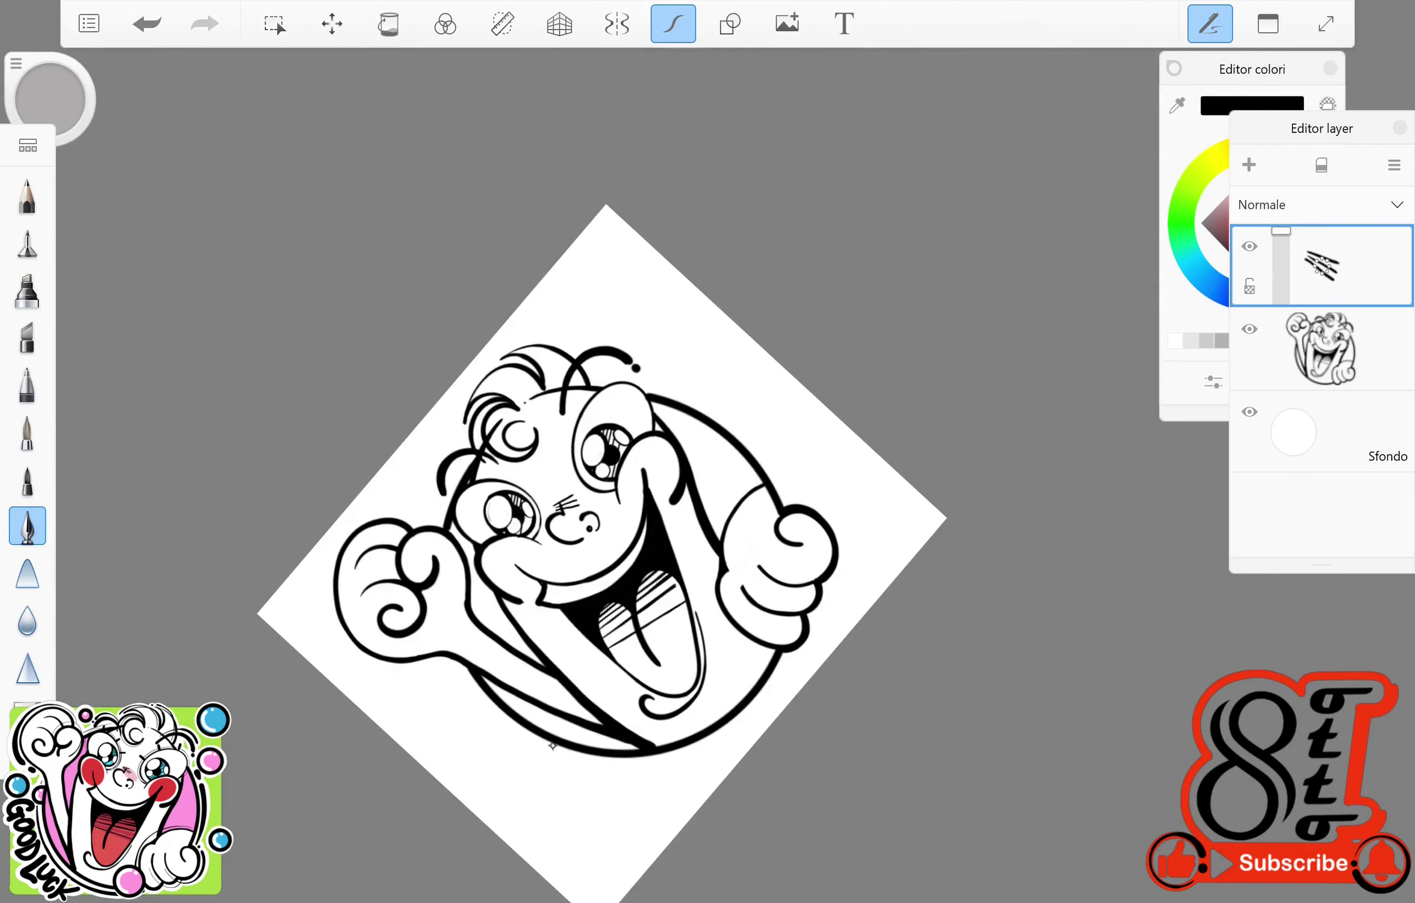
key(ctrl+z)
key(ctrl+z)
key(e)
drag(237, 487, 236, 462)
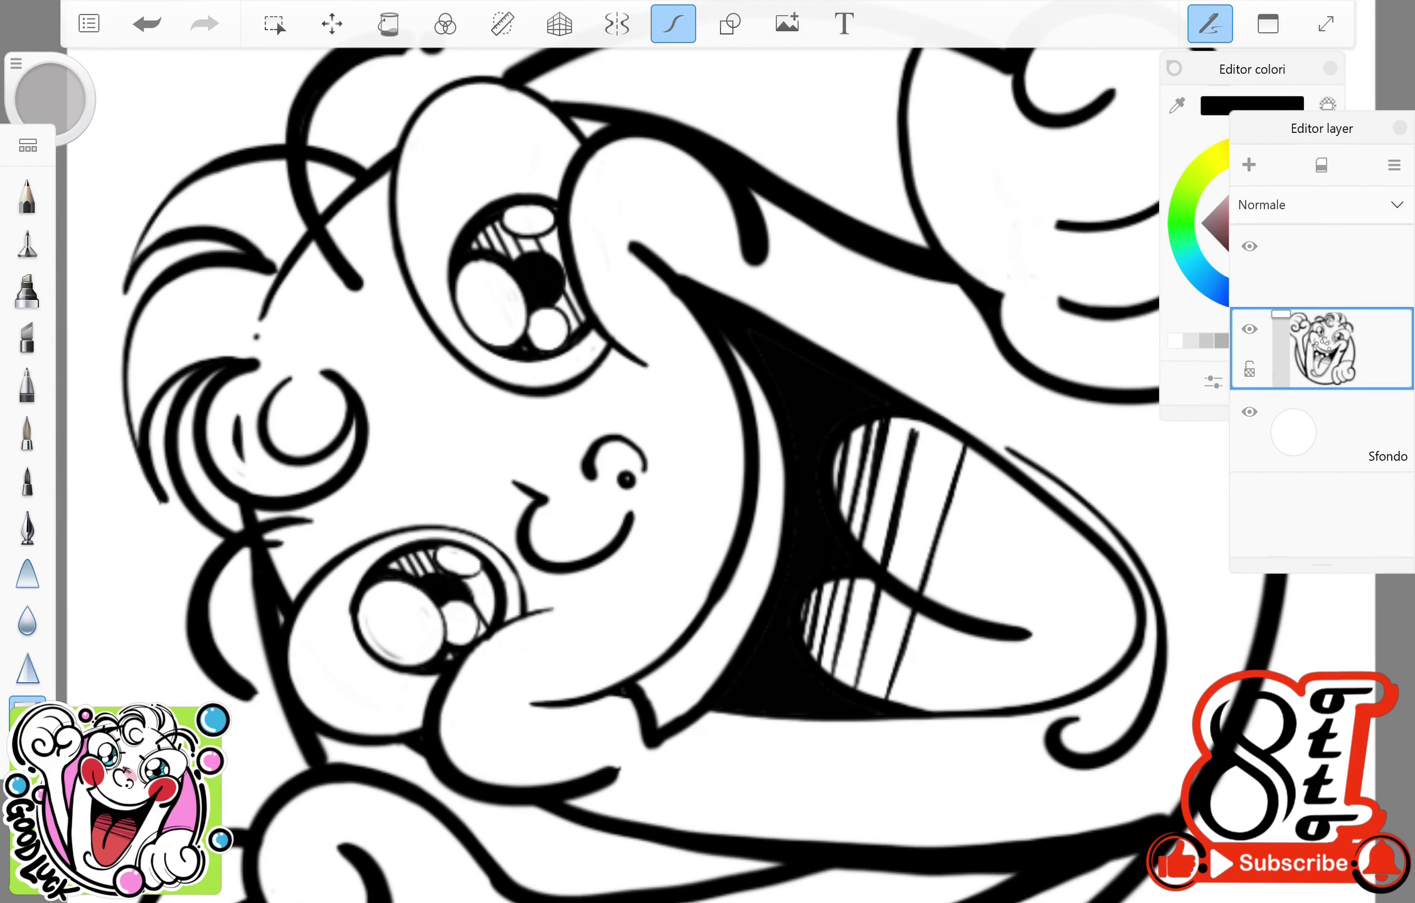
key(e)
key(e)
key(e)
Step: Draw short hatch strokes over the upper tip of the nose line and a thin outer contour around the smaller eye
scroll(627, 470, up, 2)
drag(480, 439, 452, 557)
scroll(628, 471, down, 3)
drag(549, 468, 376, 734)
drag(439, 447, 509, 455)
scroll(628, 470, down, 2)
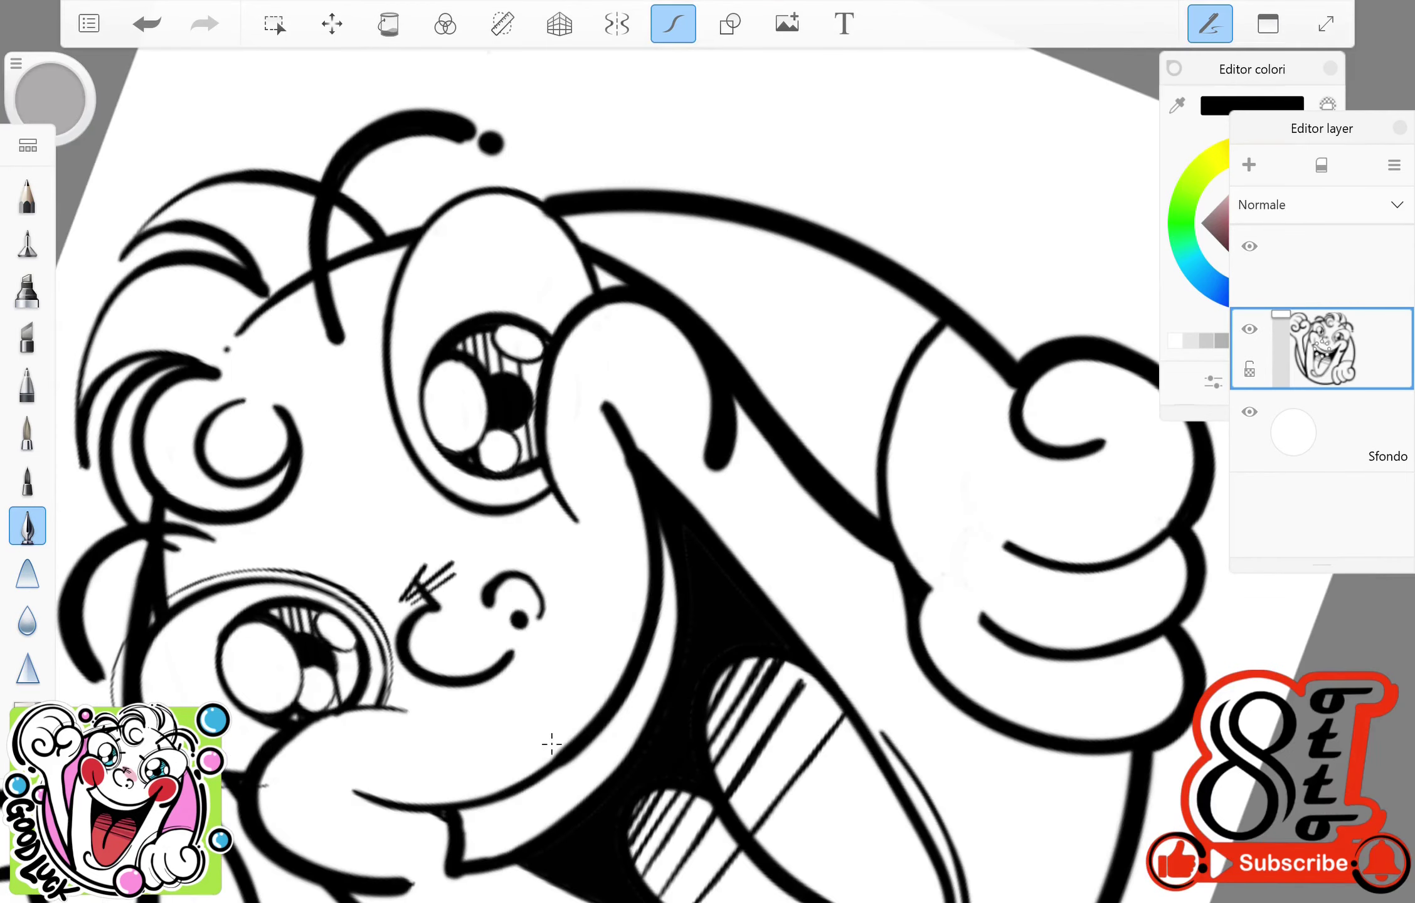
Step: Draw a thin outer contour line around the larger eye with the ink pen, undoing unsatisfactory strokes
drag(602, 285, 371, 367)
key(ctrl+z)
key(ctrl+z)
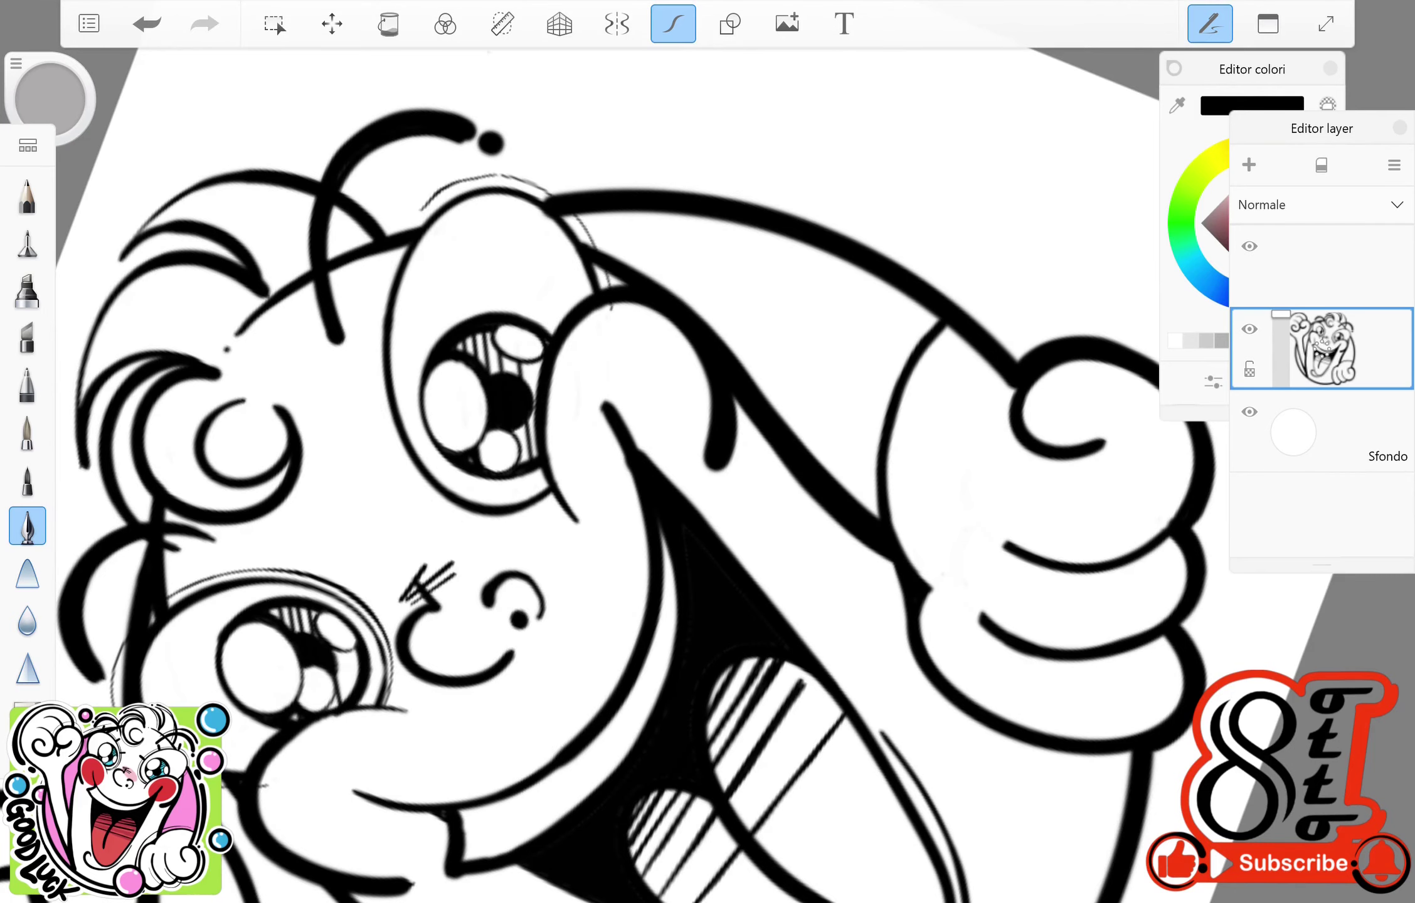
scroll(627, 471, down, 3)
scroll(564, 502, up, 2)
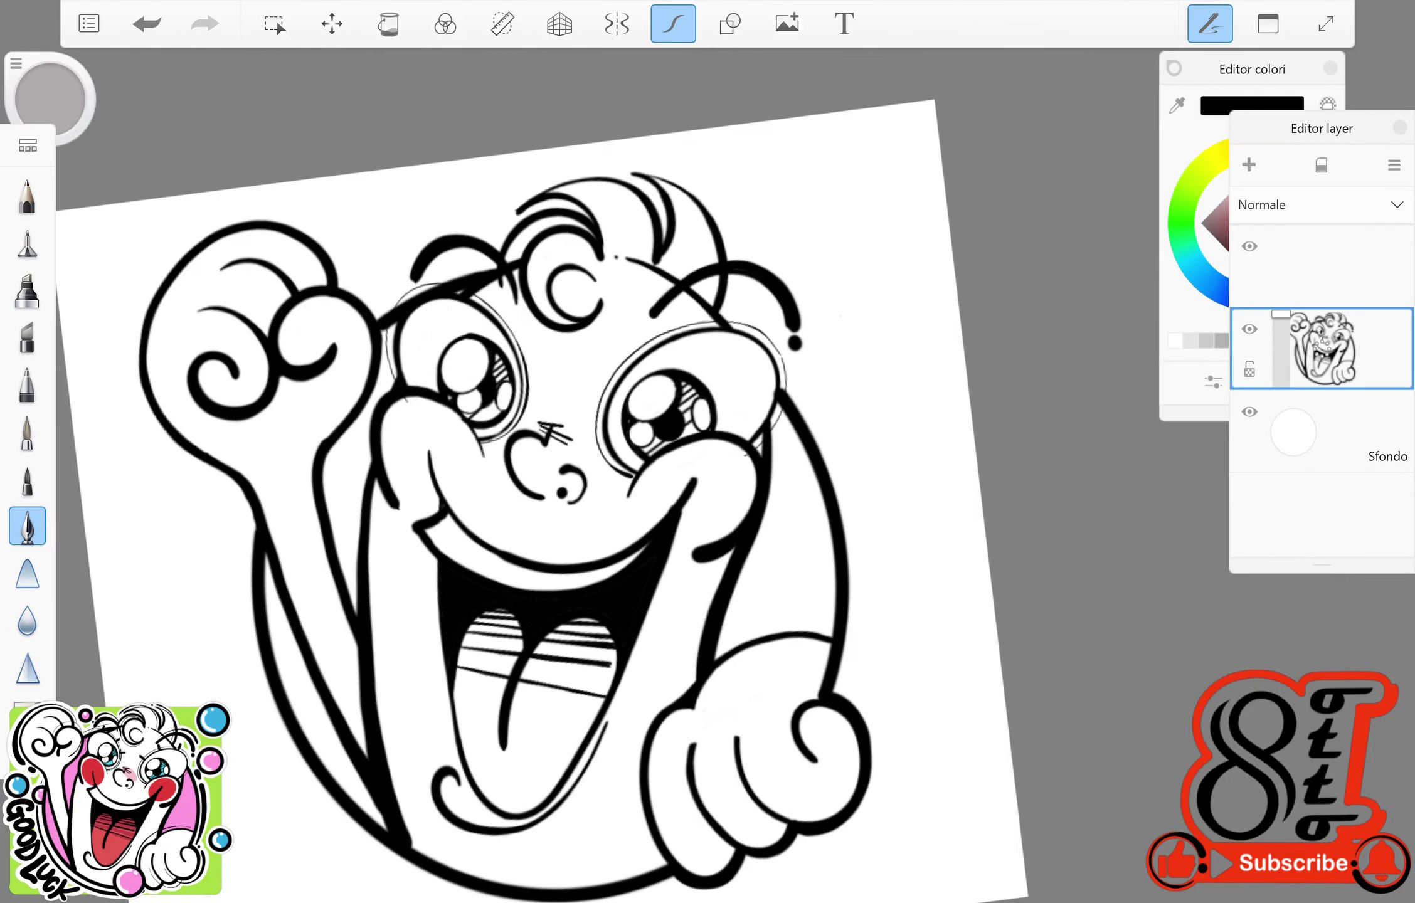
Step: Add thin accent lines around the forehead curl and along the hair tuft, with a small dot above the hair
scroll(708, 452, down, 3)
scroll(707, 451, up, 3)
scroll(707, 452, down, 4)
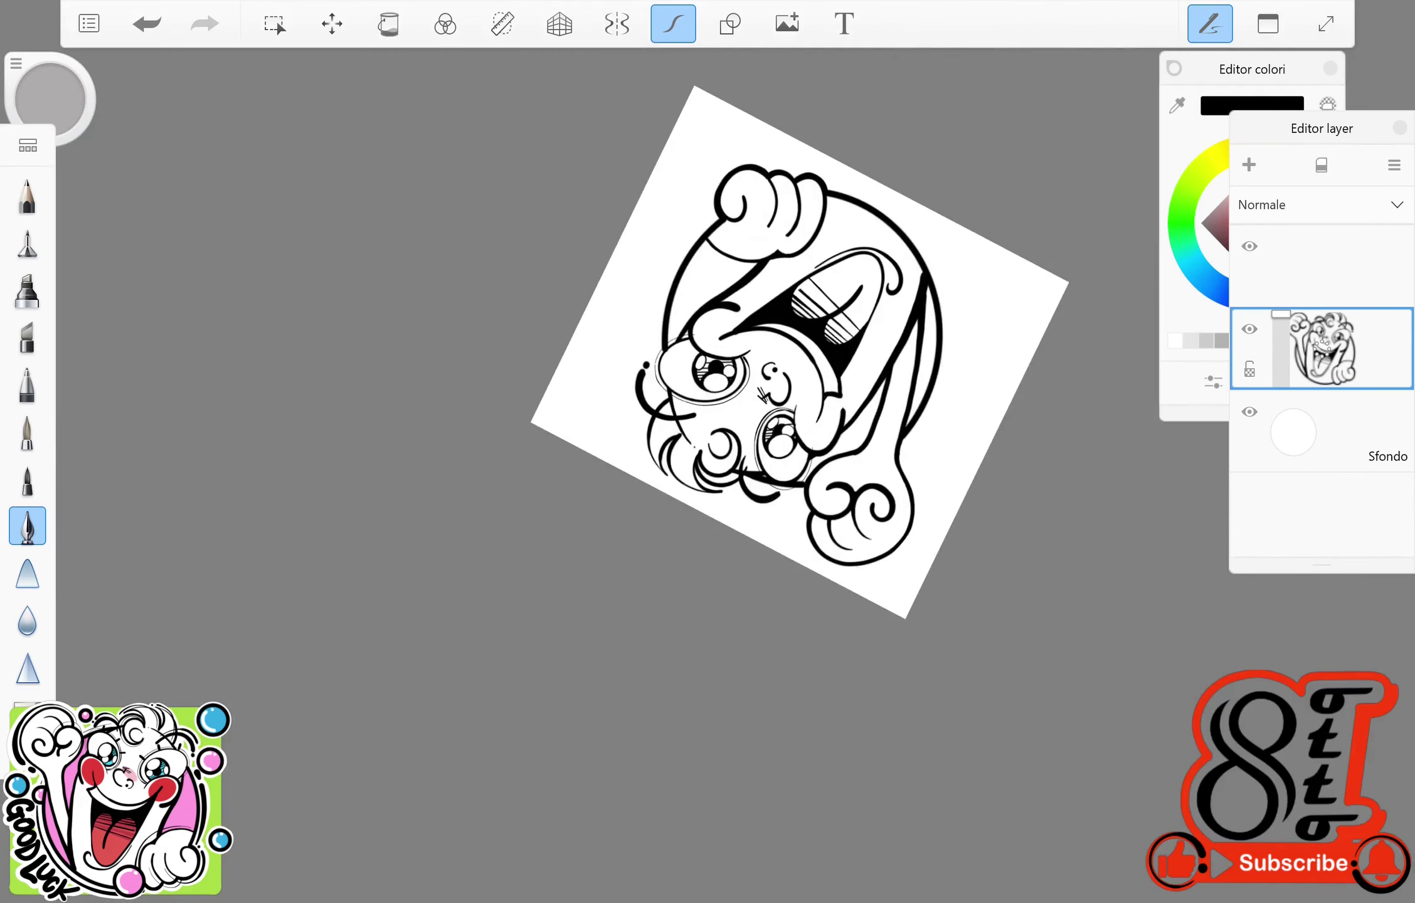
scroll(552, 746, up, 3)
scroll(552, 745, down, 1)
scroll(552, 745, up, 2)
drag(631, 389, 738, 410)
drag(635, 339, 729, 317)
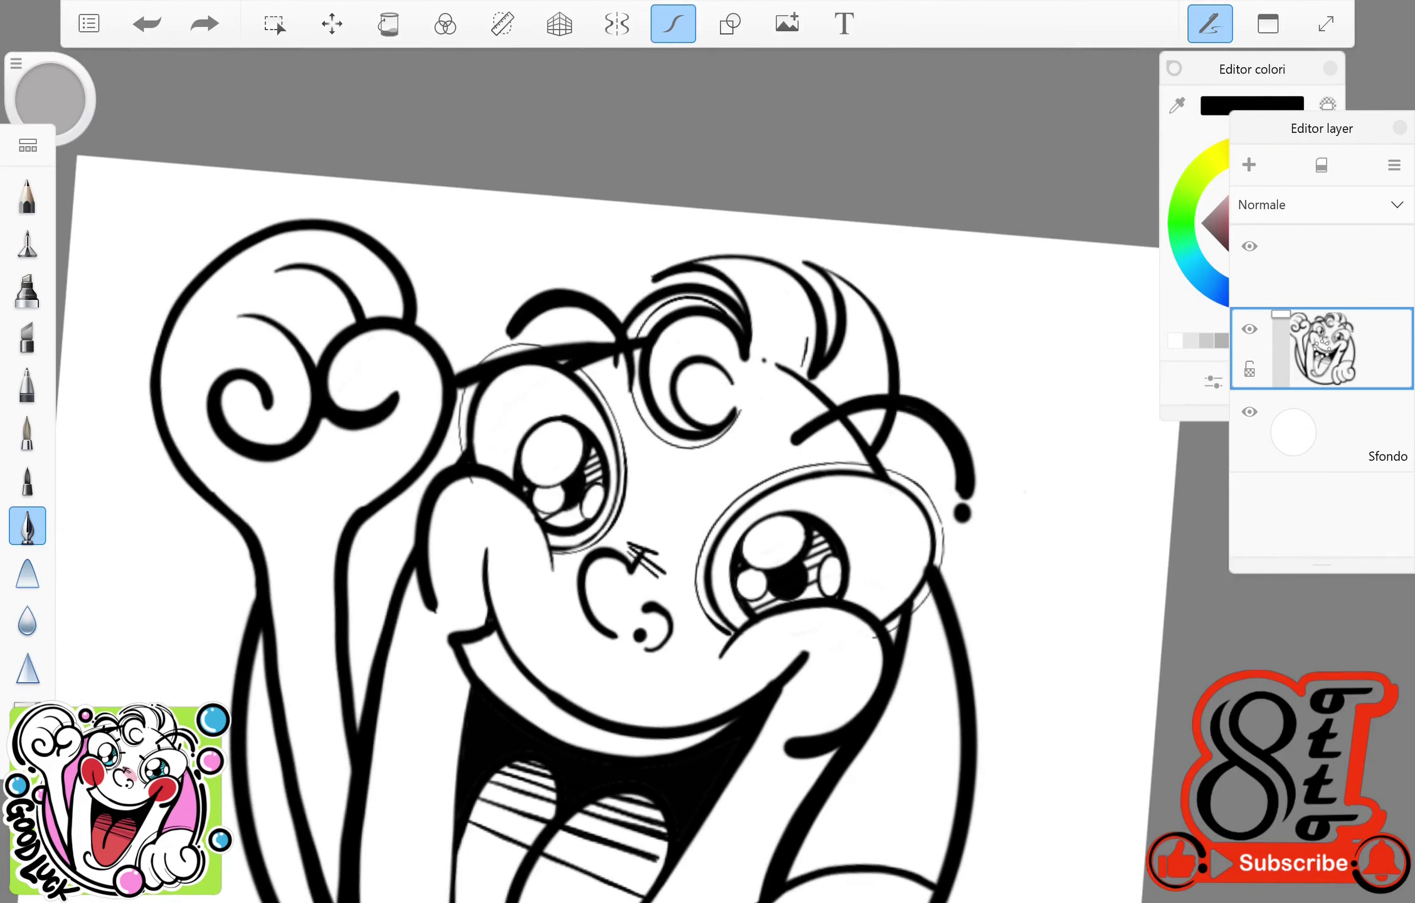
drag(809, 369, 633, 286)
scroll(627, 527, down, 4)
scroll(628, 527, up, 2)
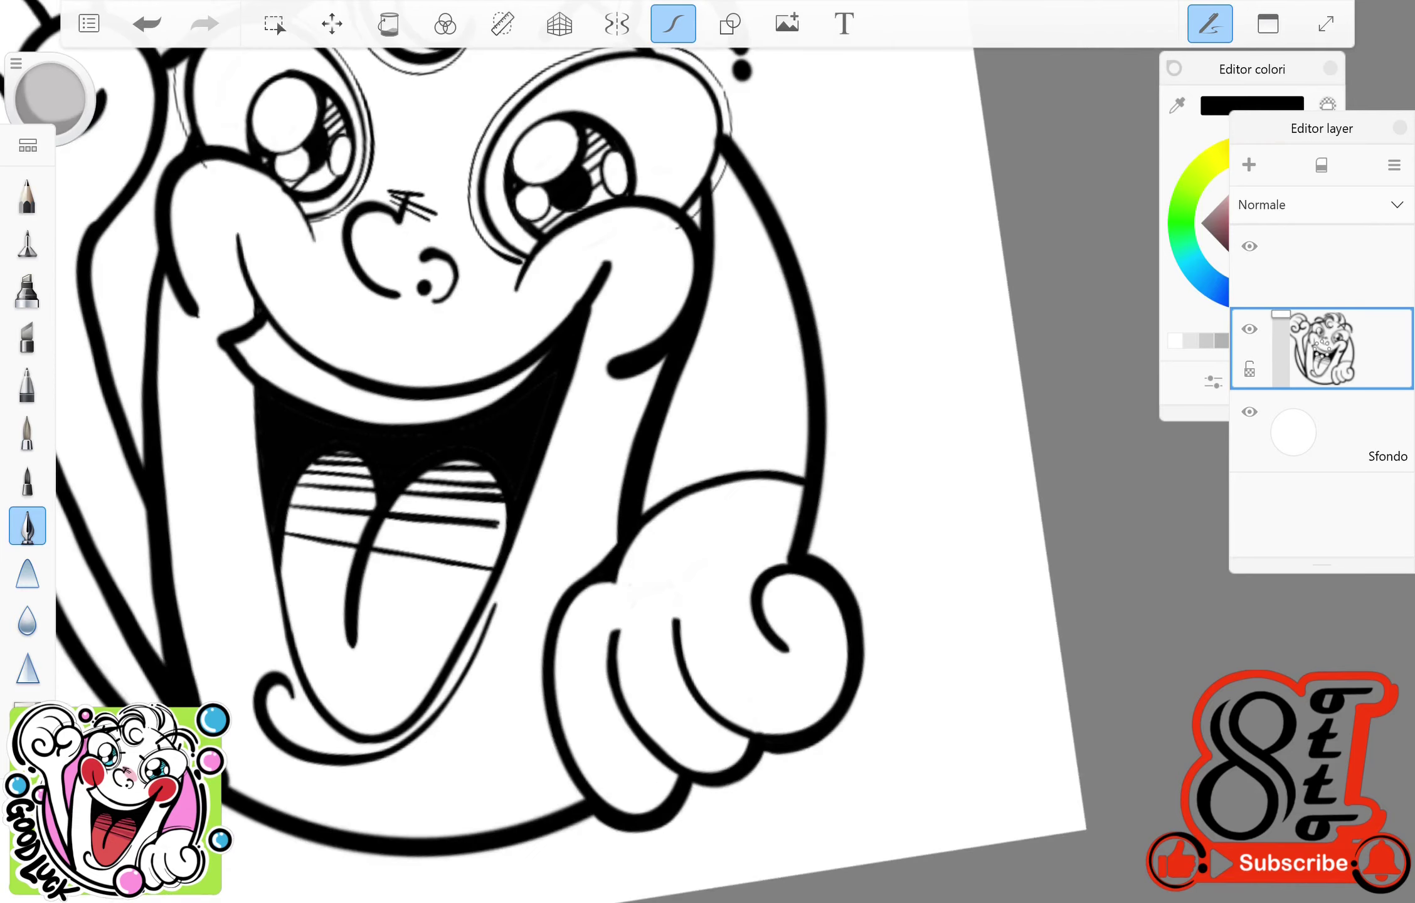
Step: Add a new layer and rotate the ellipse ruler fitted around the circle behind the figure
click(503, 24)
click(1249, 165)
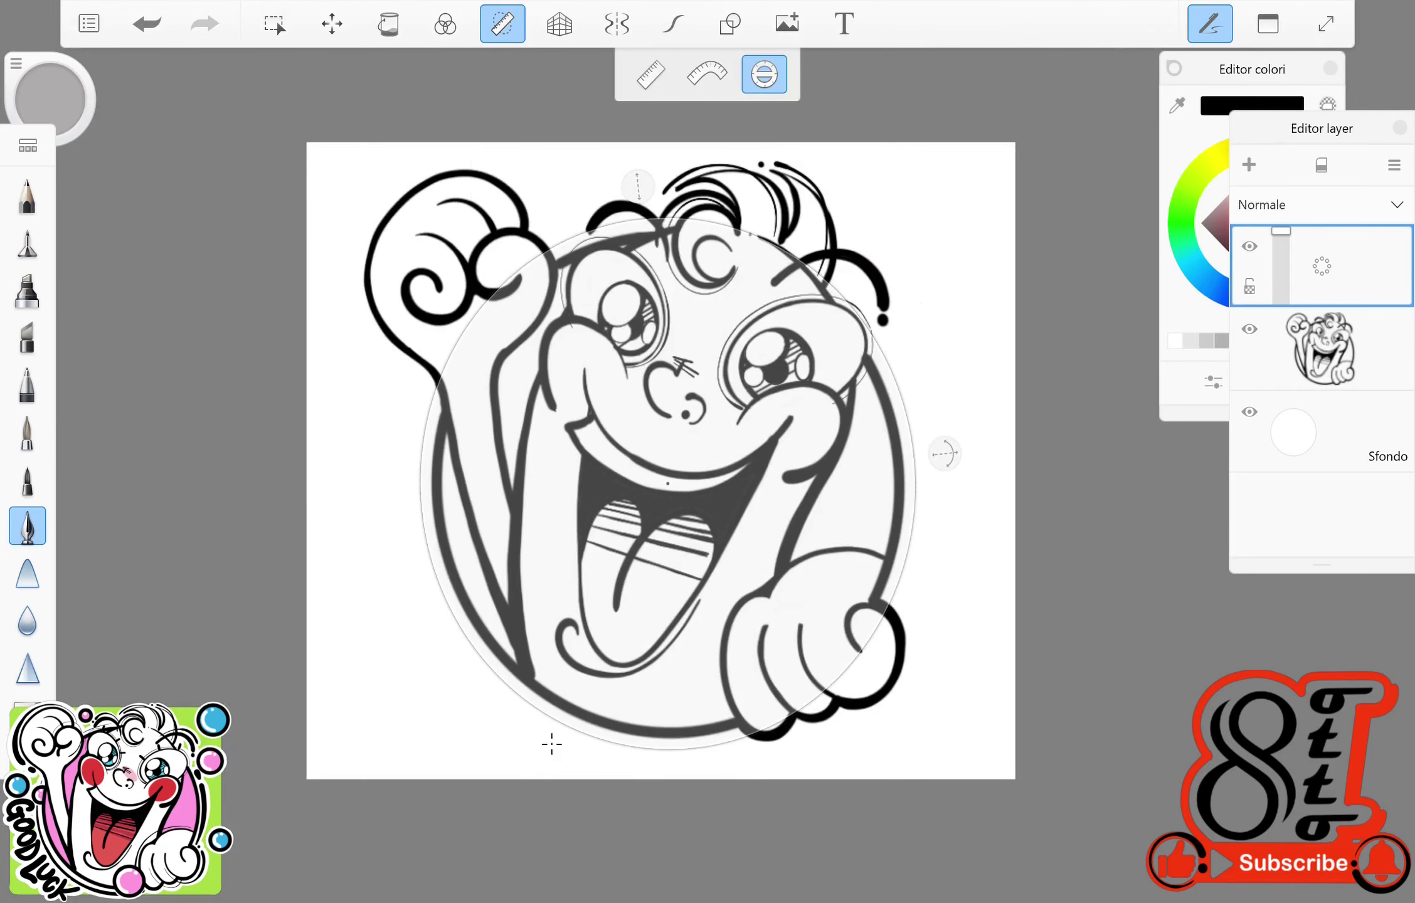
drag(945, 451, 929, 571)
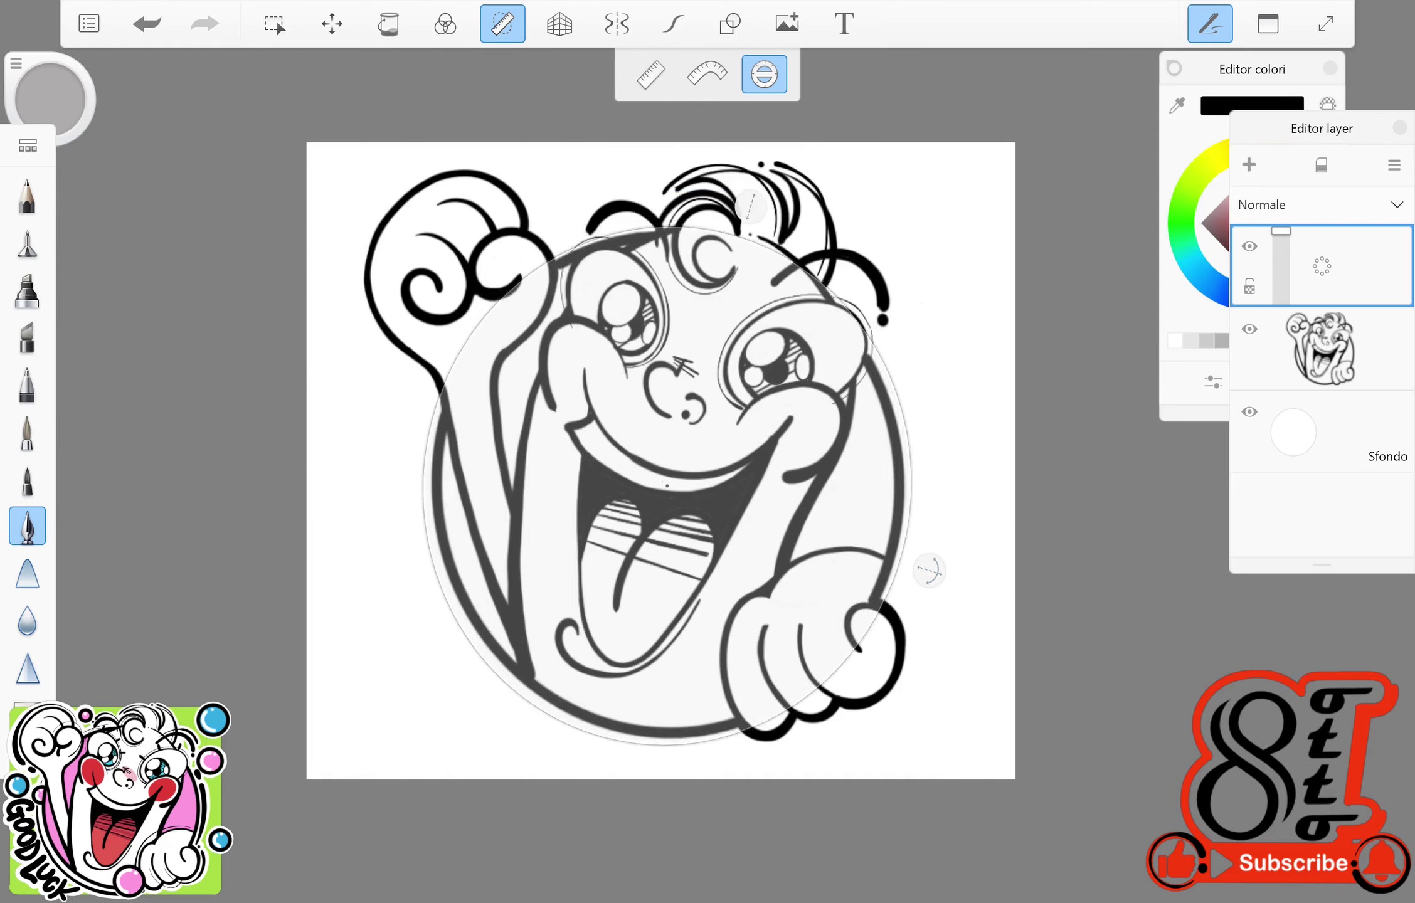
mouse_move(432, 411)
mouse_down()
mouse_move(743, 737)
mouse_move(903, 363)
mouse_up()
key(ctrl+z)
mouse_move(433, 408)
mouse_down()
mouse_move(743, 738)
mouse_move(904, 386)
mouse_up()
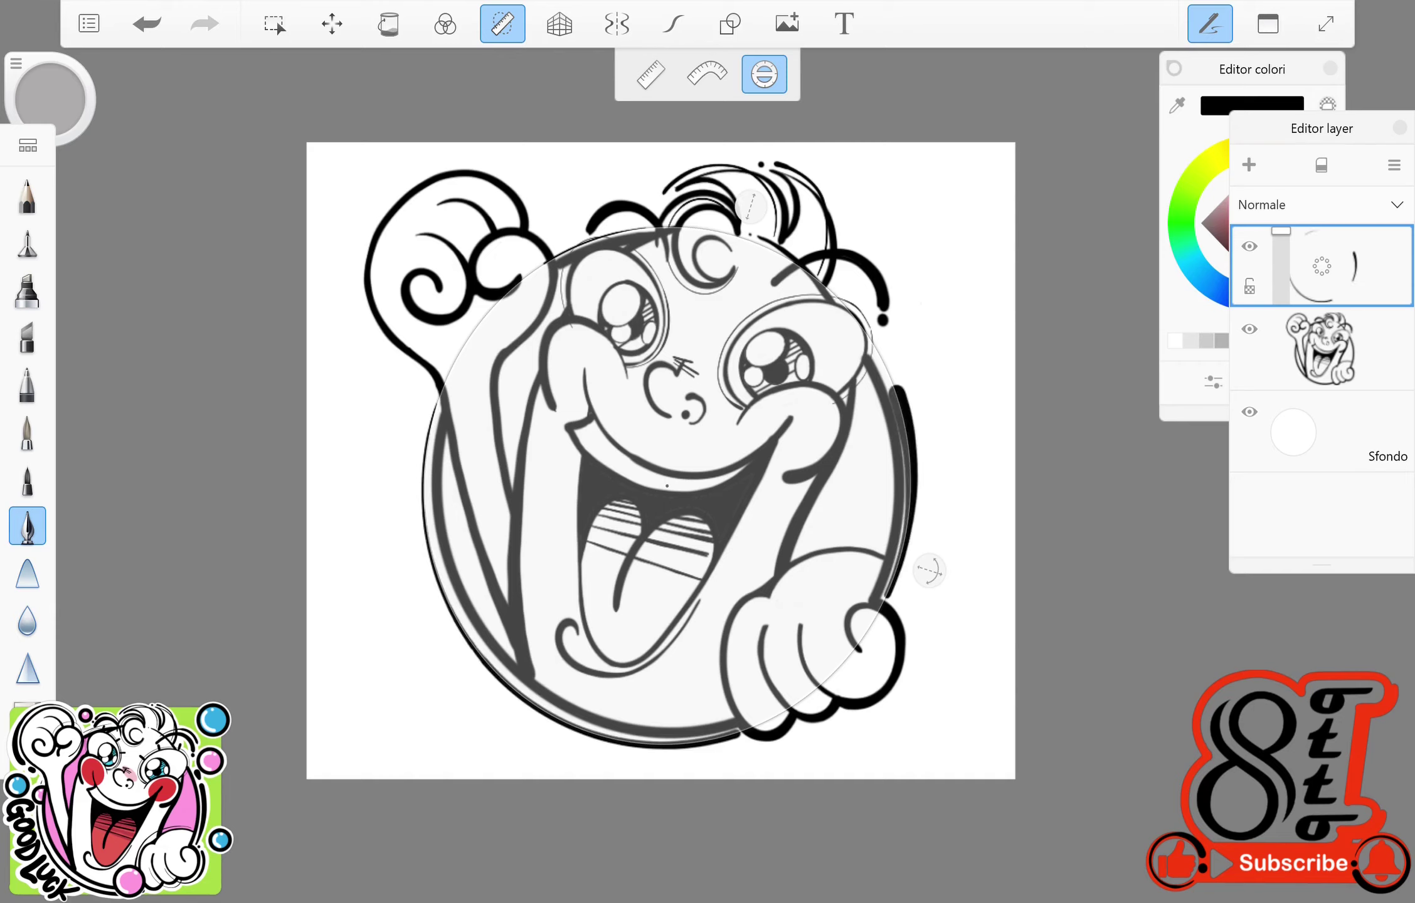
key(ctrl+z)
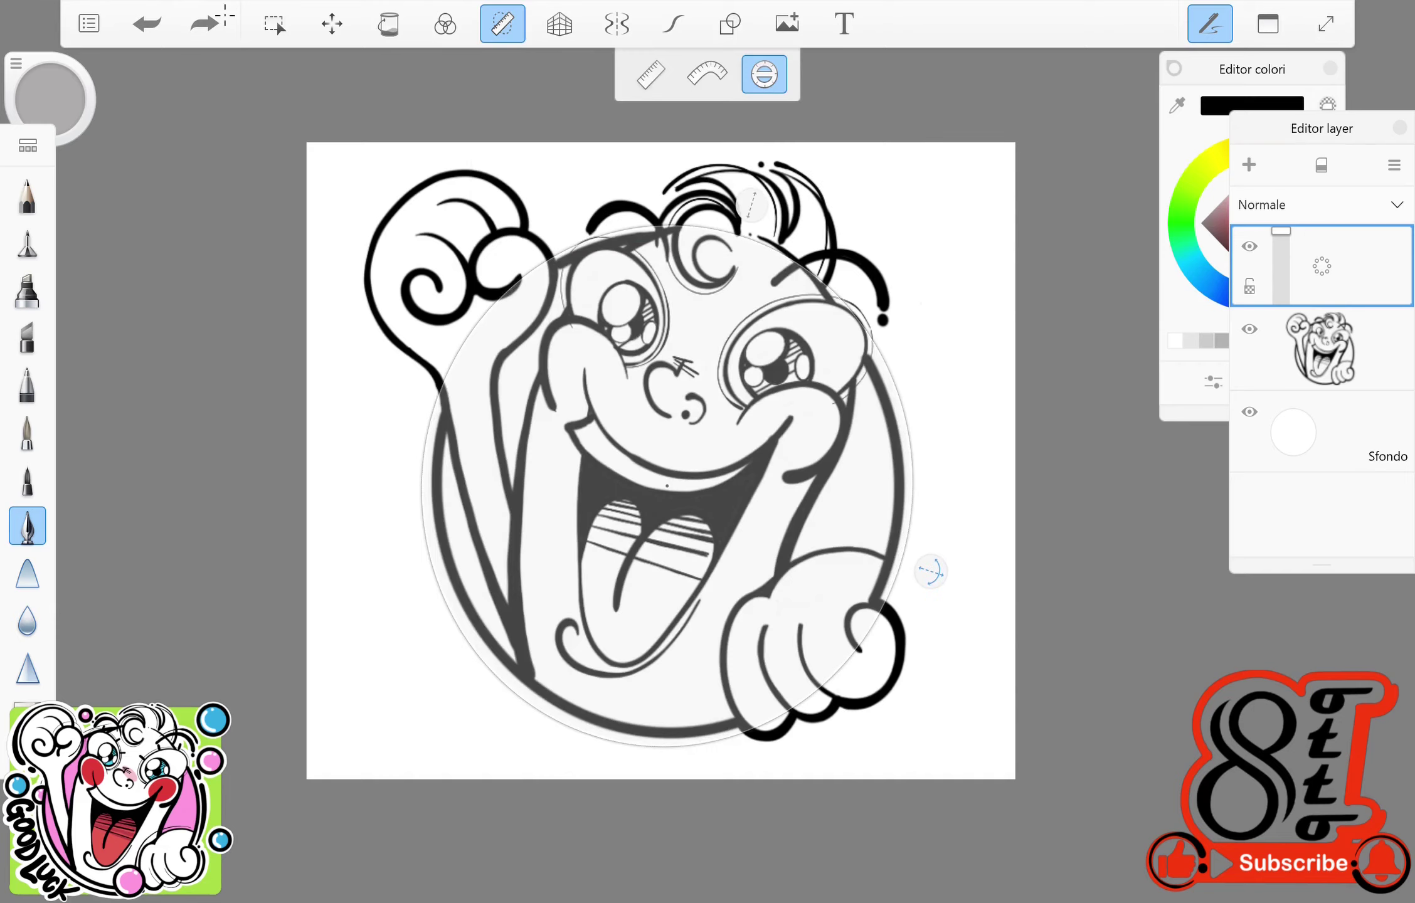
Step: Enlarge the ellipse ruler slightly, ink broken accent arcs outside the background circle with a dot above the right one, and hide the ruler
drag(931, 571, 936, 568)
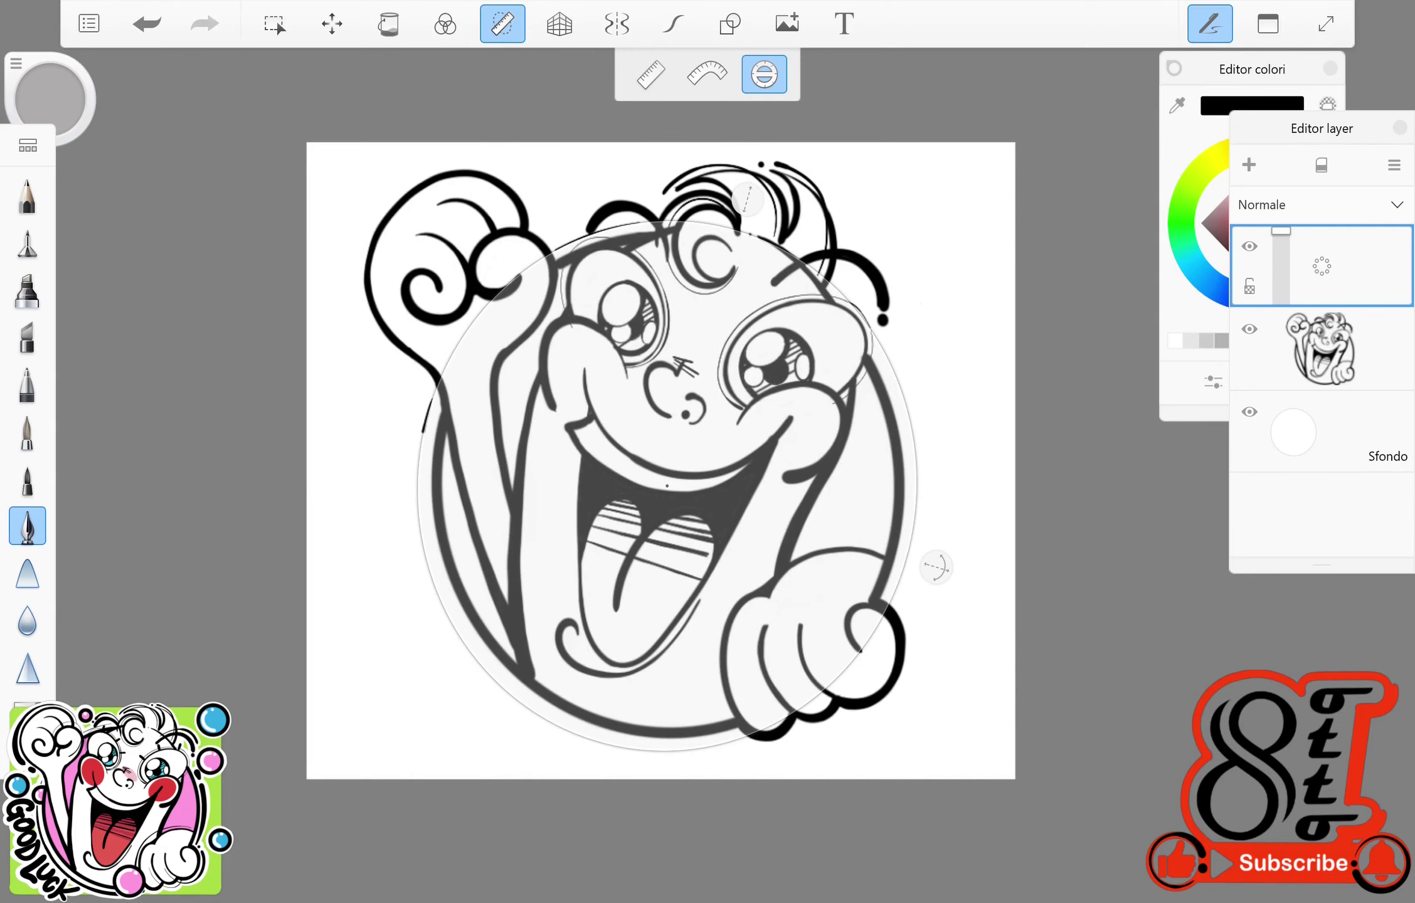
mouse_move(423, 433)
mouse_down()
mouse_move(577, 735)
mouse_move(741, 740)
mouse_up()
drag(913, 599, 891, 364)
click(502, 23)
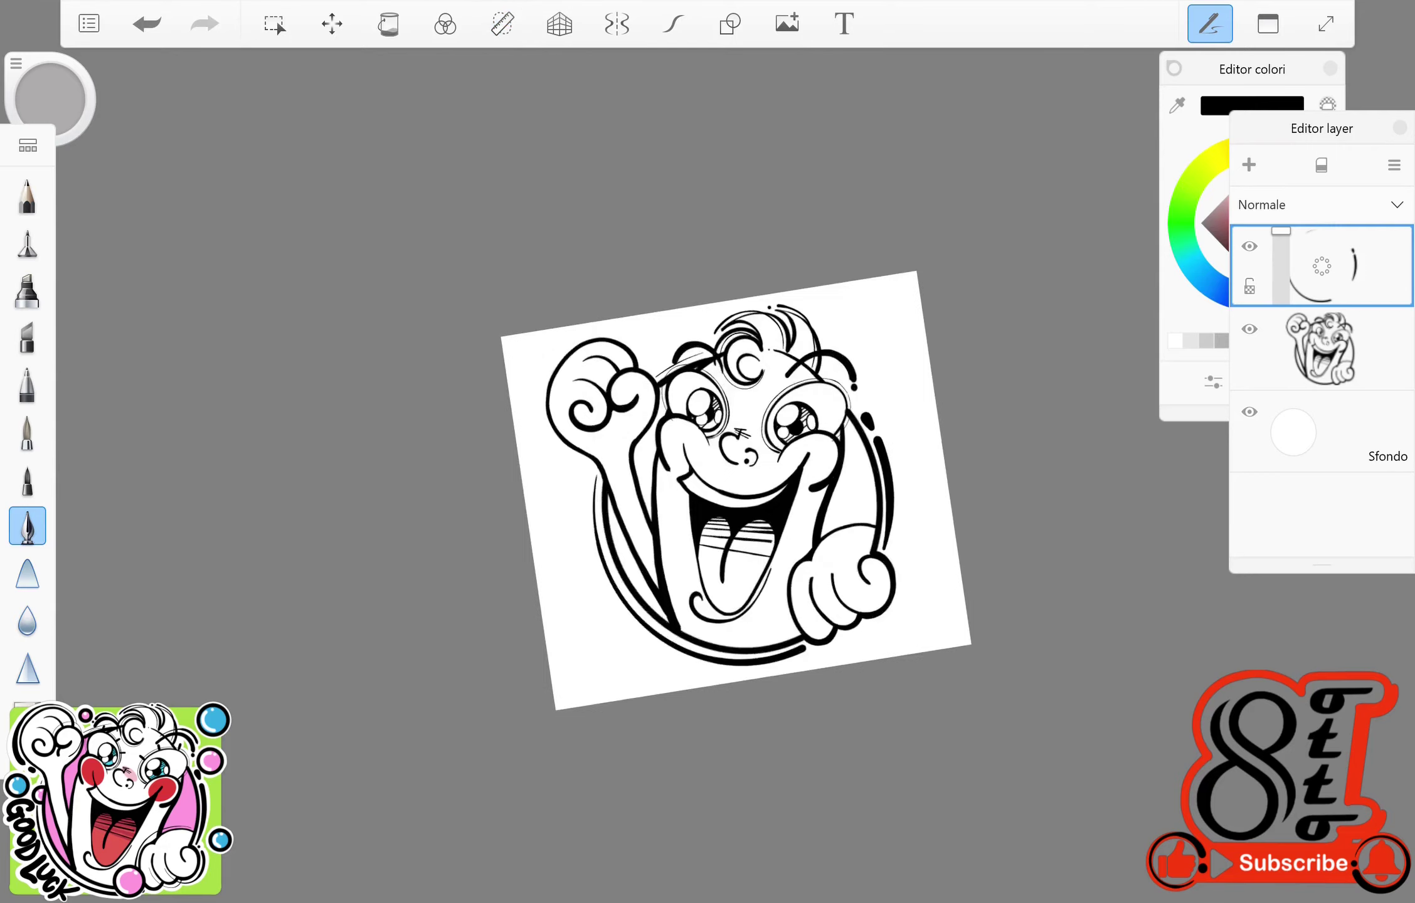
Step: Draw an outer accent line around the upper-left edge of the lower fist using the steady stroke
scroll(735, 489, up, 5)
scroll(640, 552, down, 3)
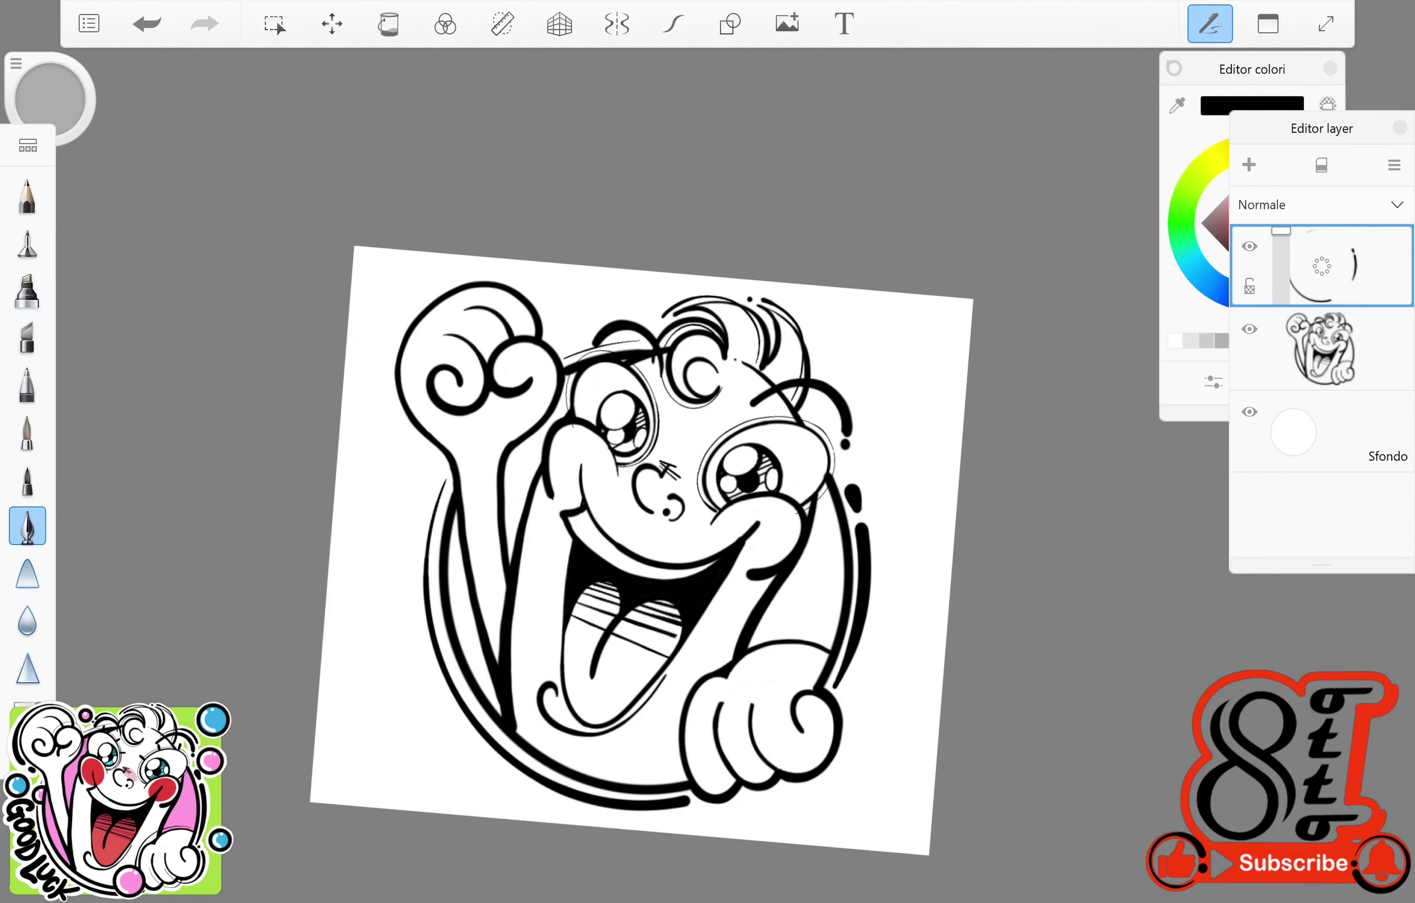
click(673, 23)
scroll(627, 471, up, 5)
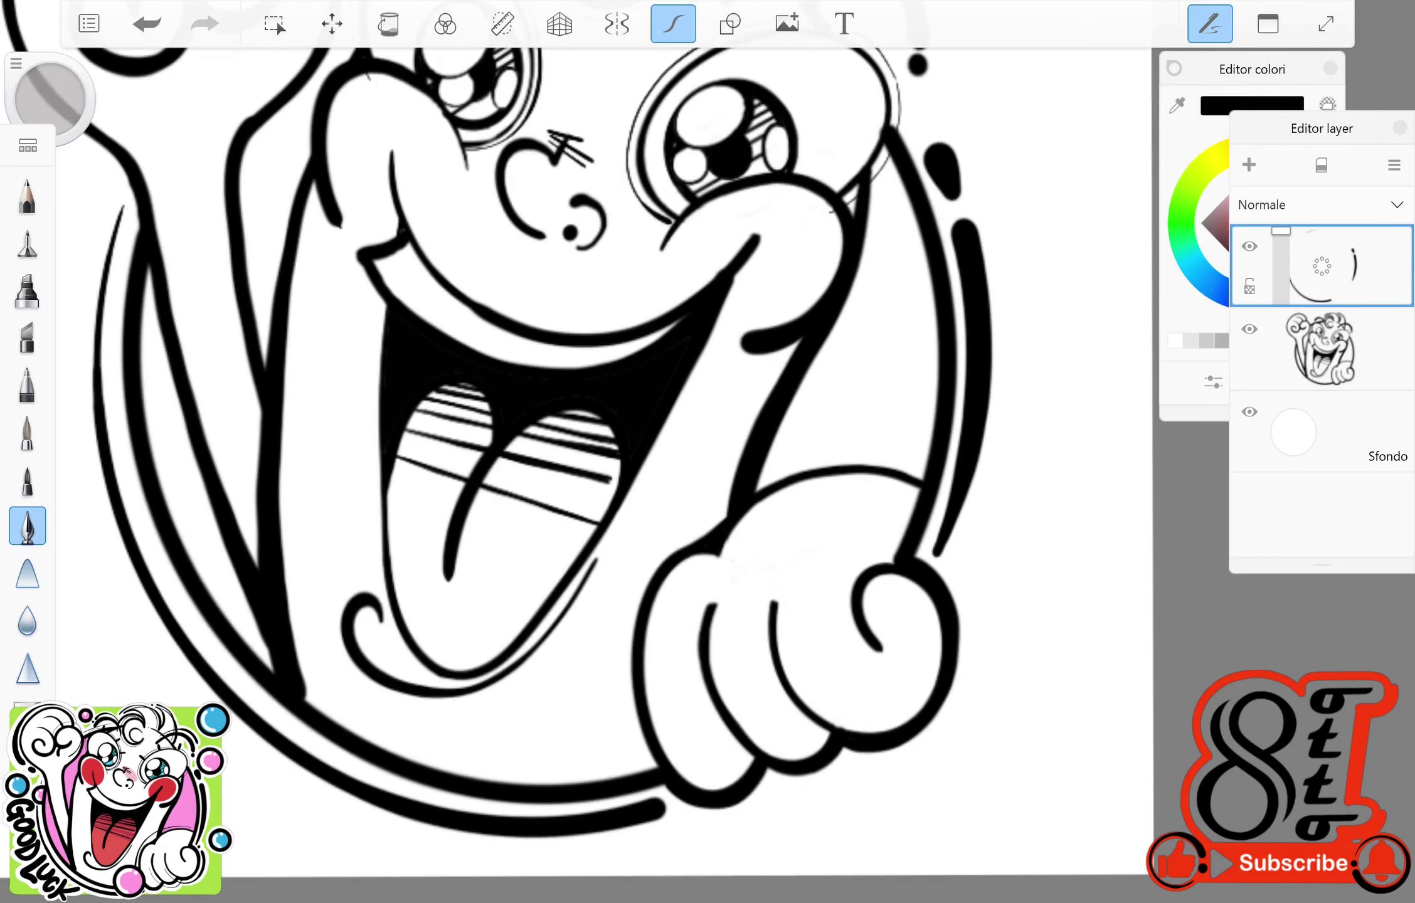
mouse_move(909, 462)
mouse_down()
mouse_move(627, 702)
mouse_move(618, 747)
mouse_up()
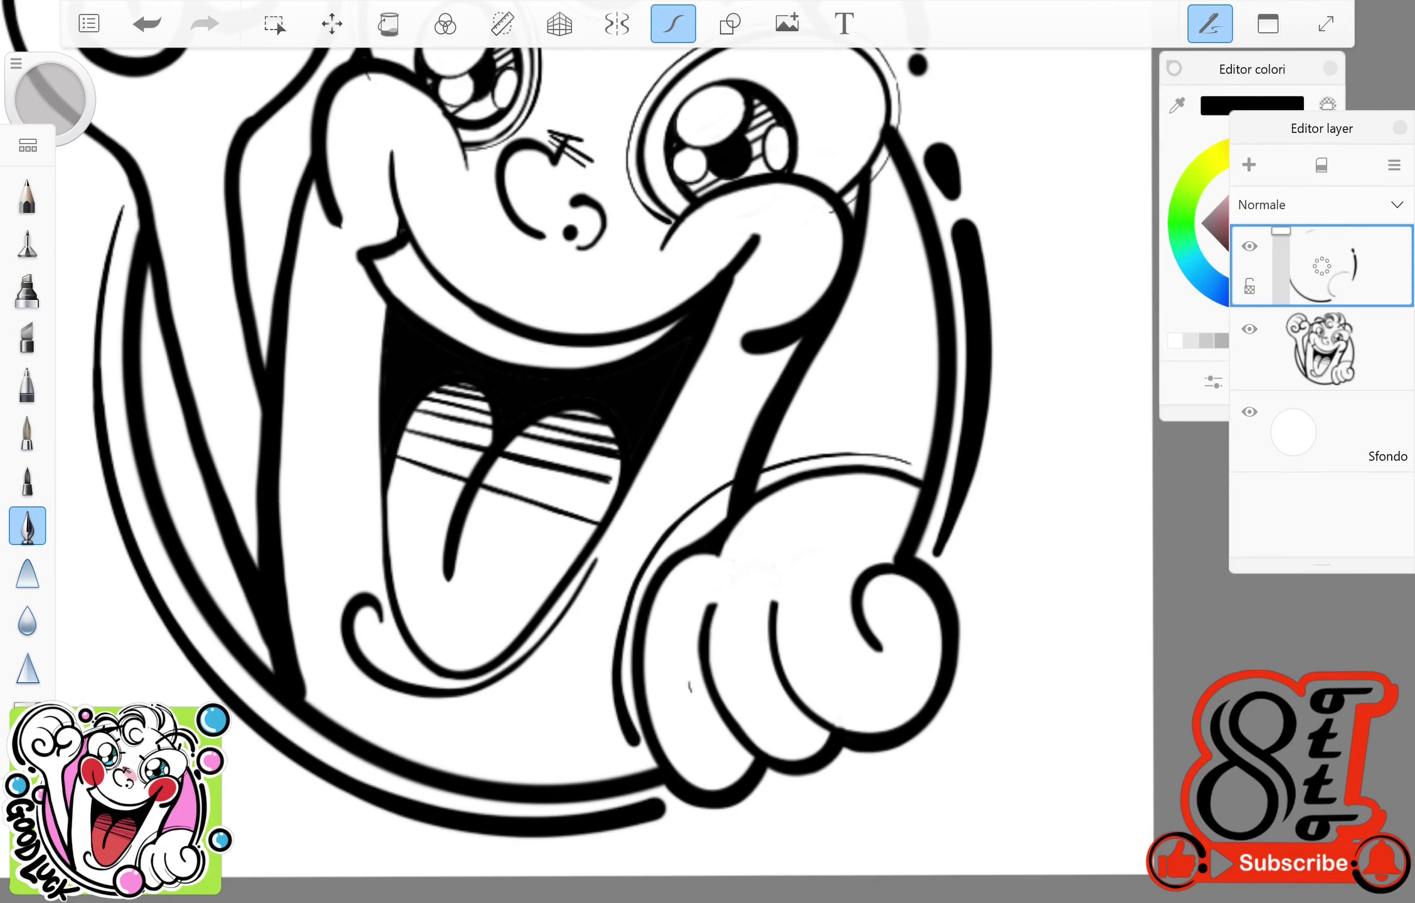
Step: Add thin accent lines inside the first finger and beneath the knuckles of the lower fist, undoing surplus strokes
drag(763, 655, 997, 573)
key(ctrl+z)
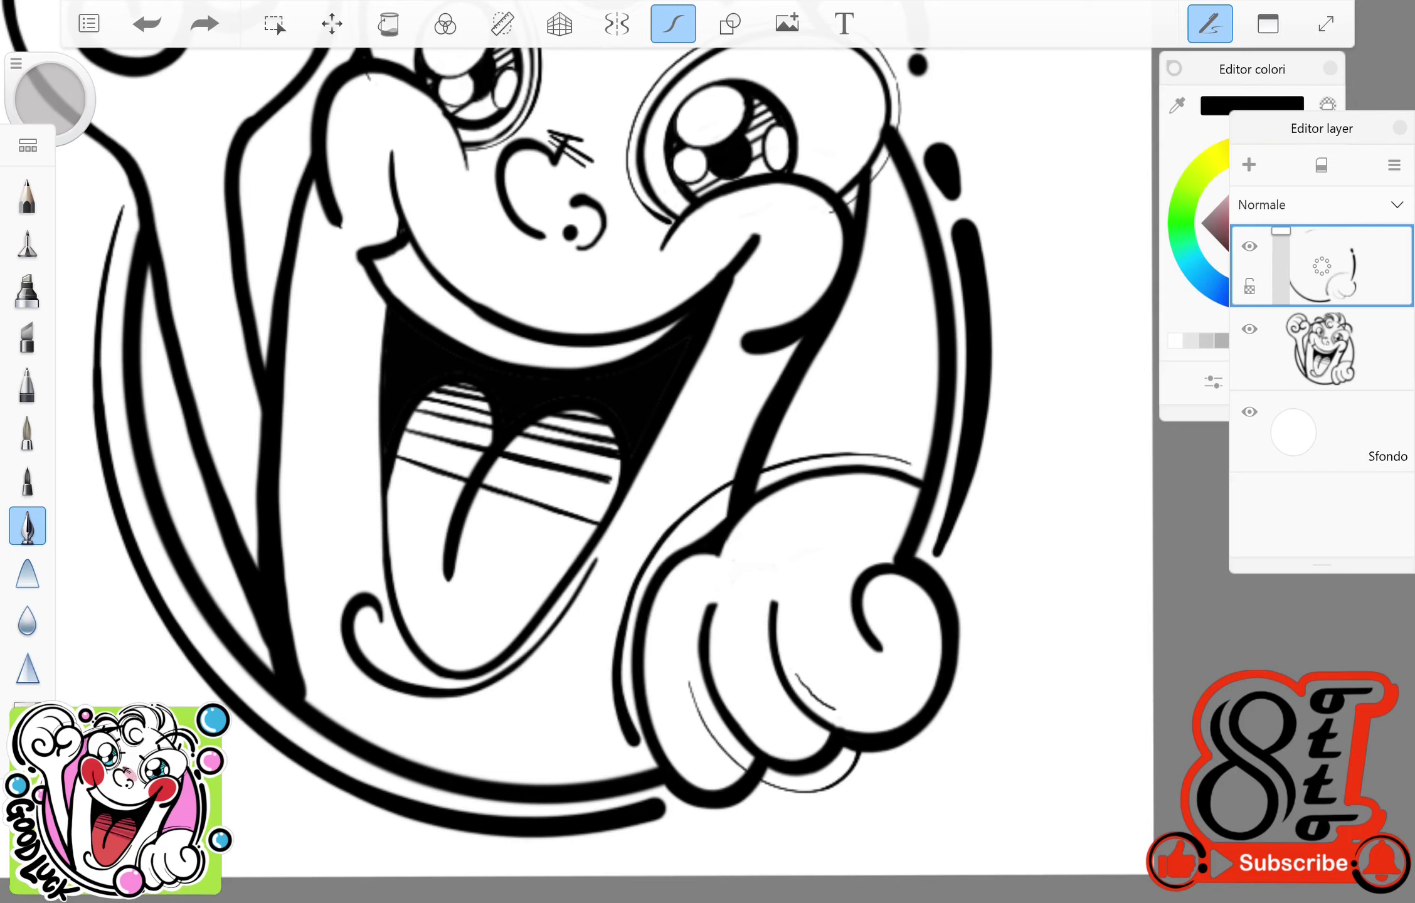
key(ctrl+z)
mouse_move(960, 608)
mouse_down()
mouse_move(891, 762)
mouse_move(769, 741)
mouse_up()
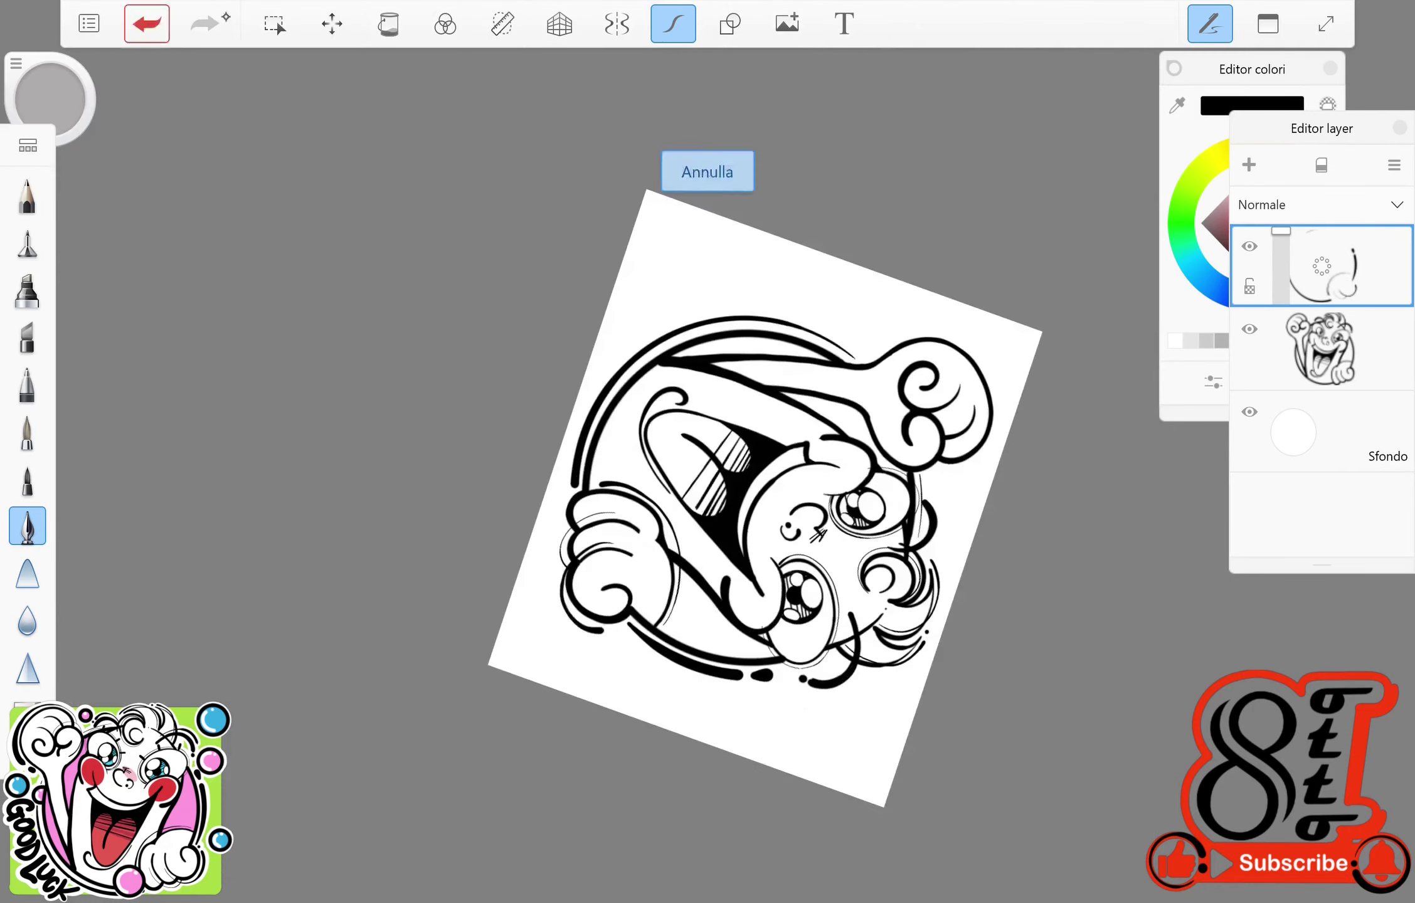
key(ctrl+z)
drag(501, 709, 289, 774)
drag(527, 702, 333, 772)
key(ctrl+z)
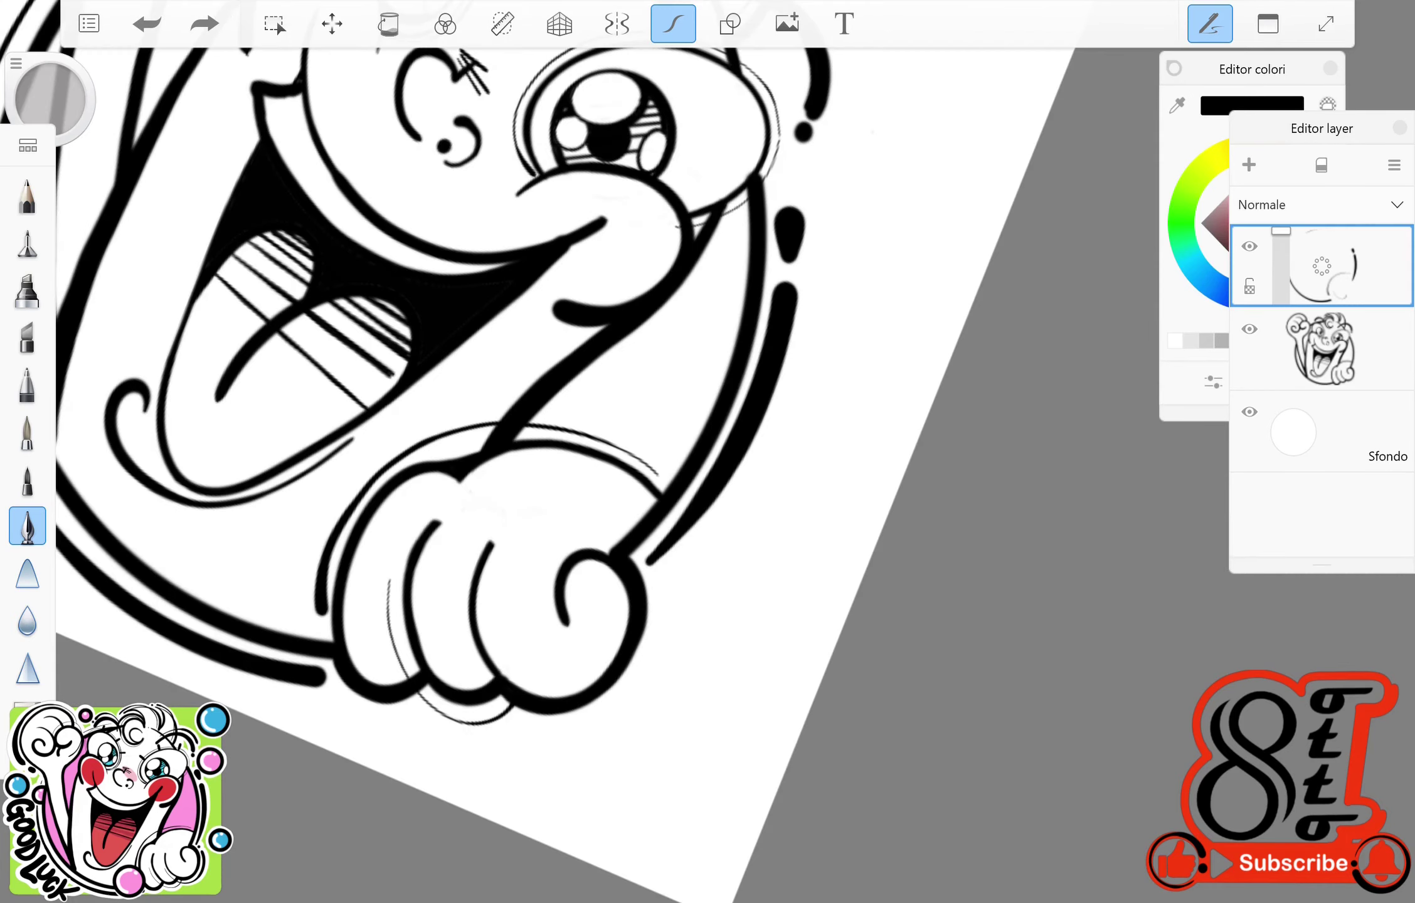
Step: Erase and redraw the inner curl line of the lower fist on the line-art layer
click(1322, 348)
drag(561, 574, 563, 612)
key(e)
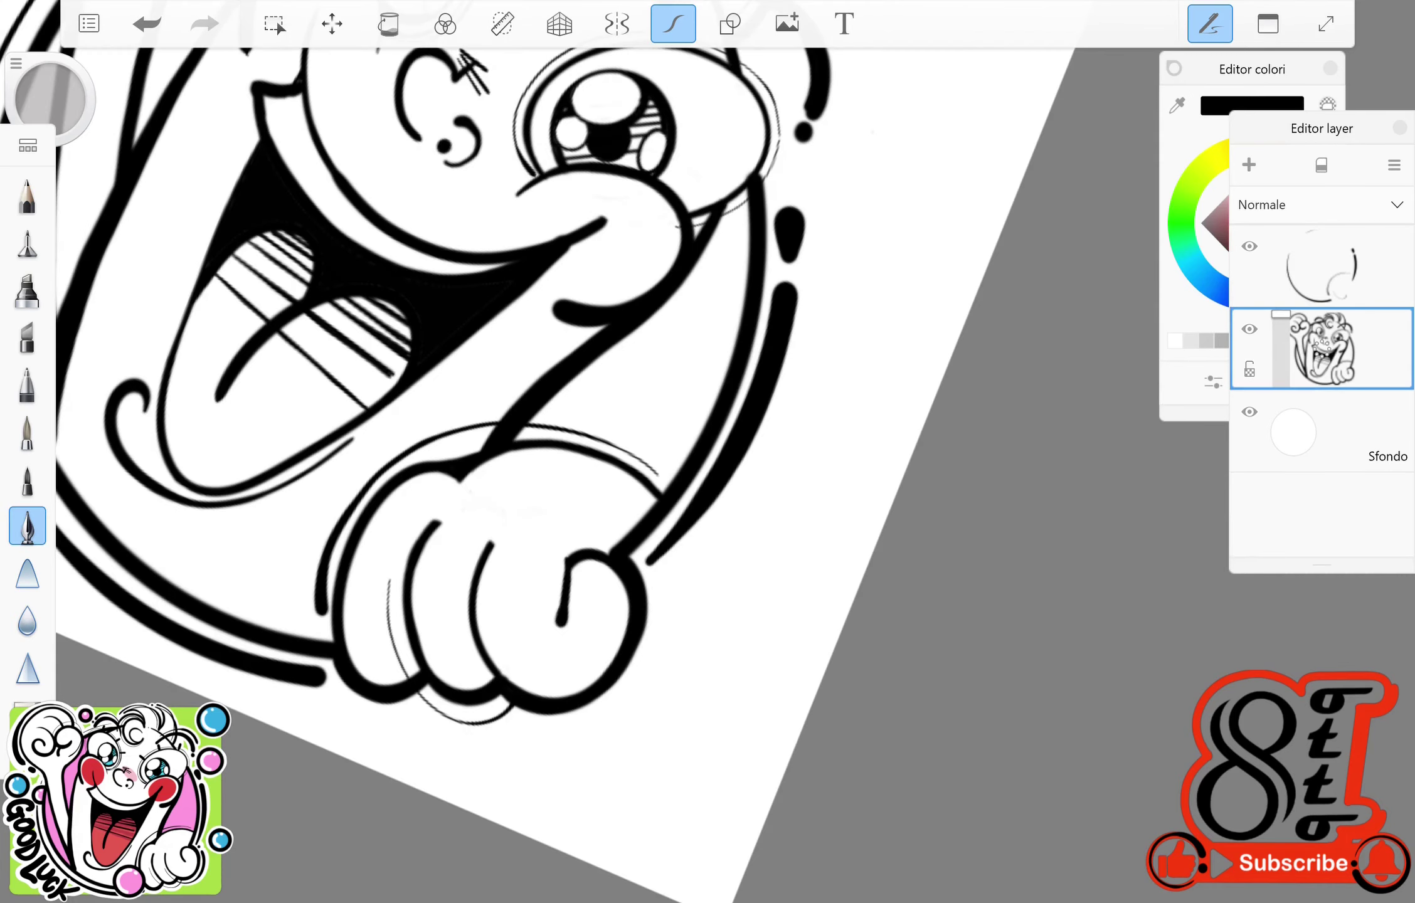
key(e)
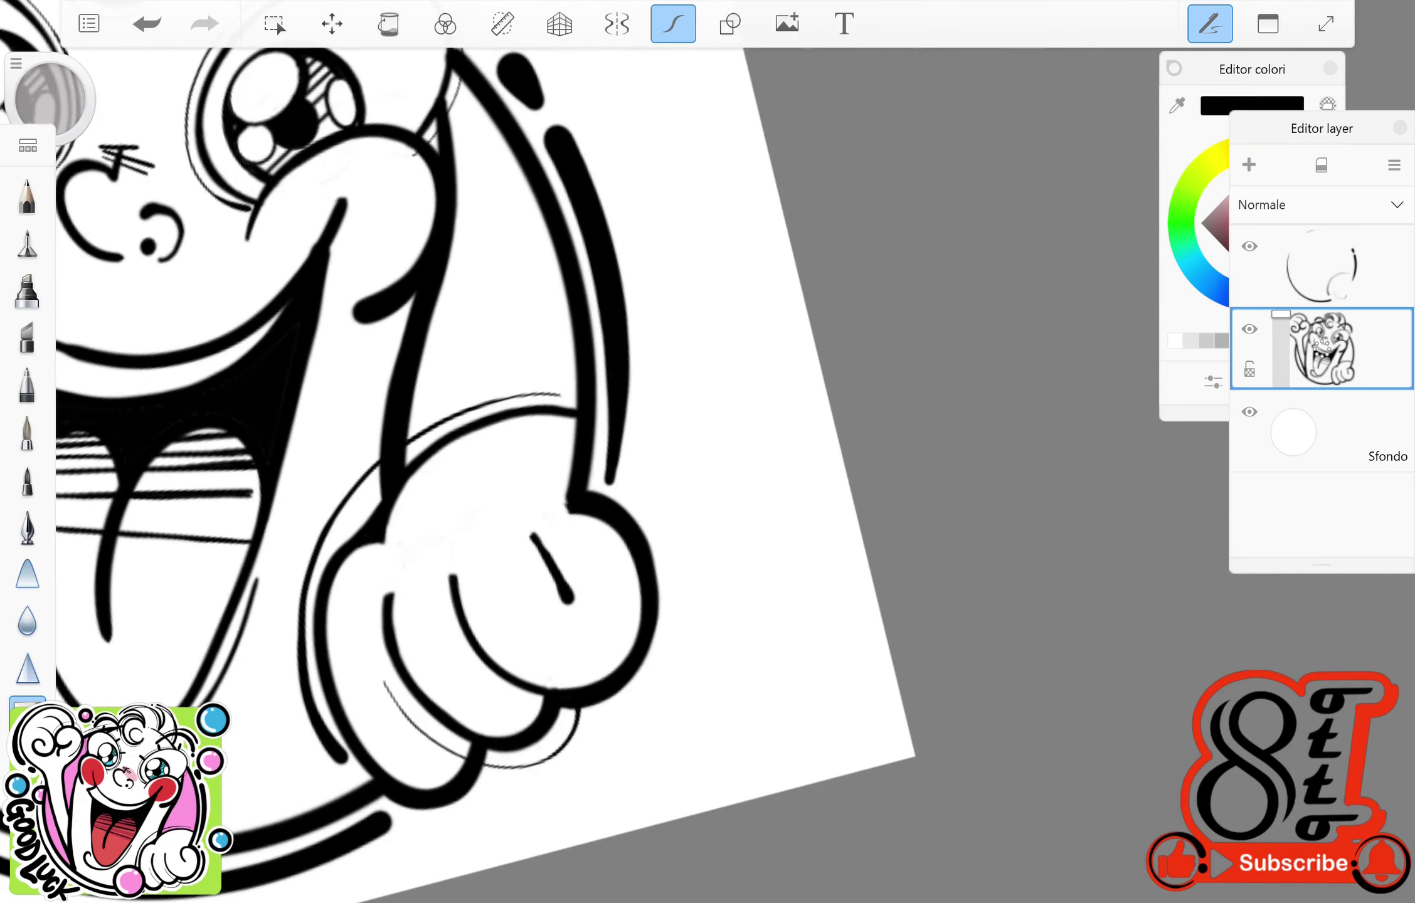
key(e)
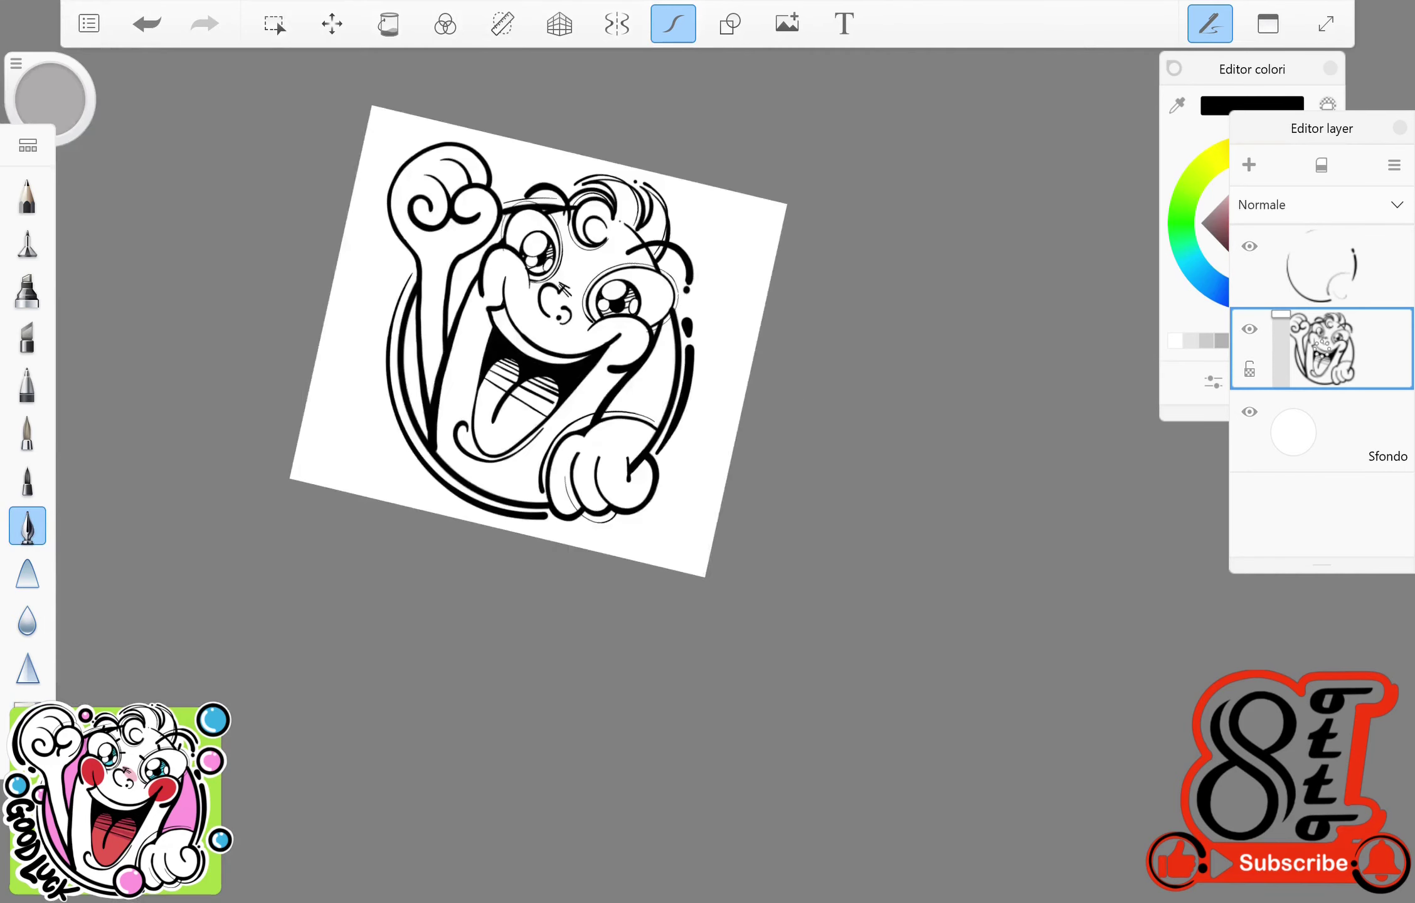
key(ctrl+z)
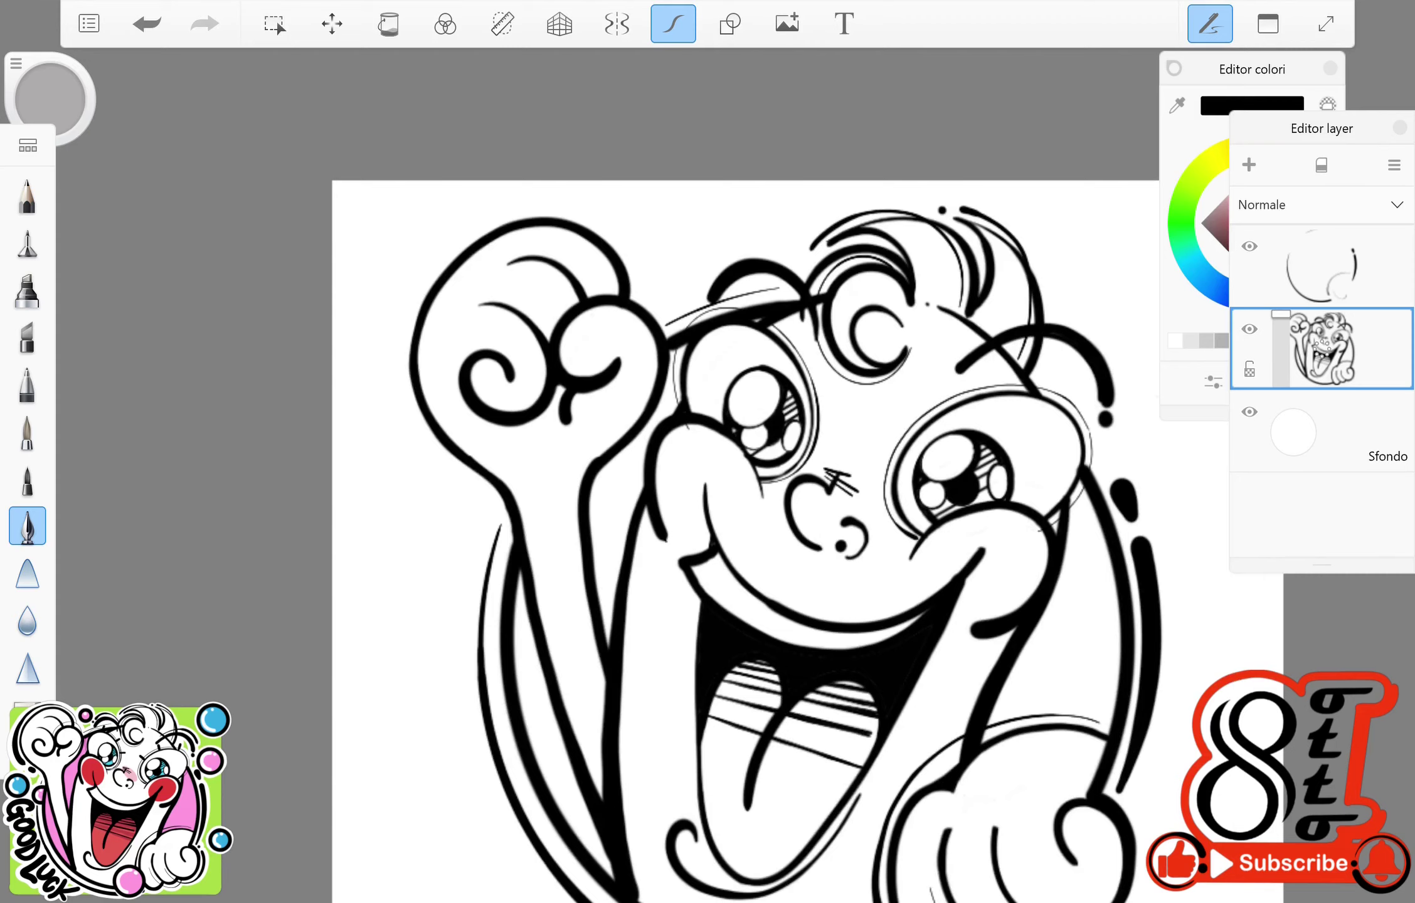
Step: Ink a bold outer accent contour around the raised fist, ending with a dot near the wrist
drag(753, 502, 658, 552)
key(ctrl+y)
key(ctrl+y)
key(ctrl+y)
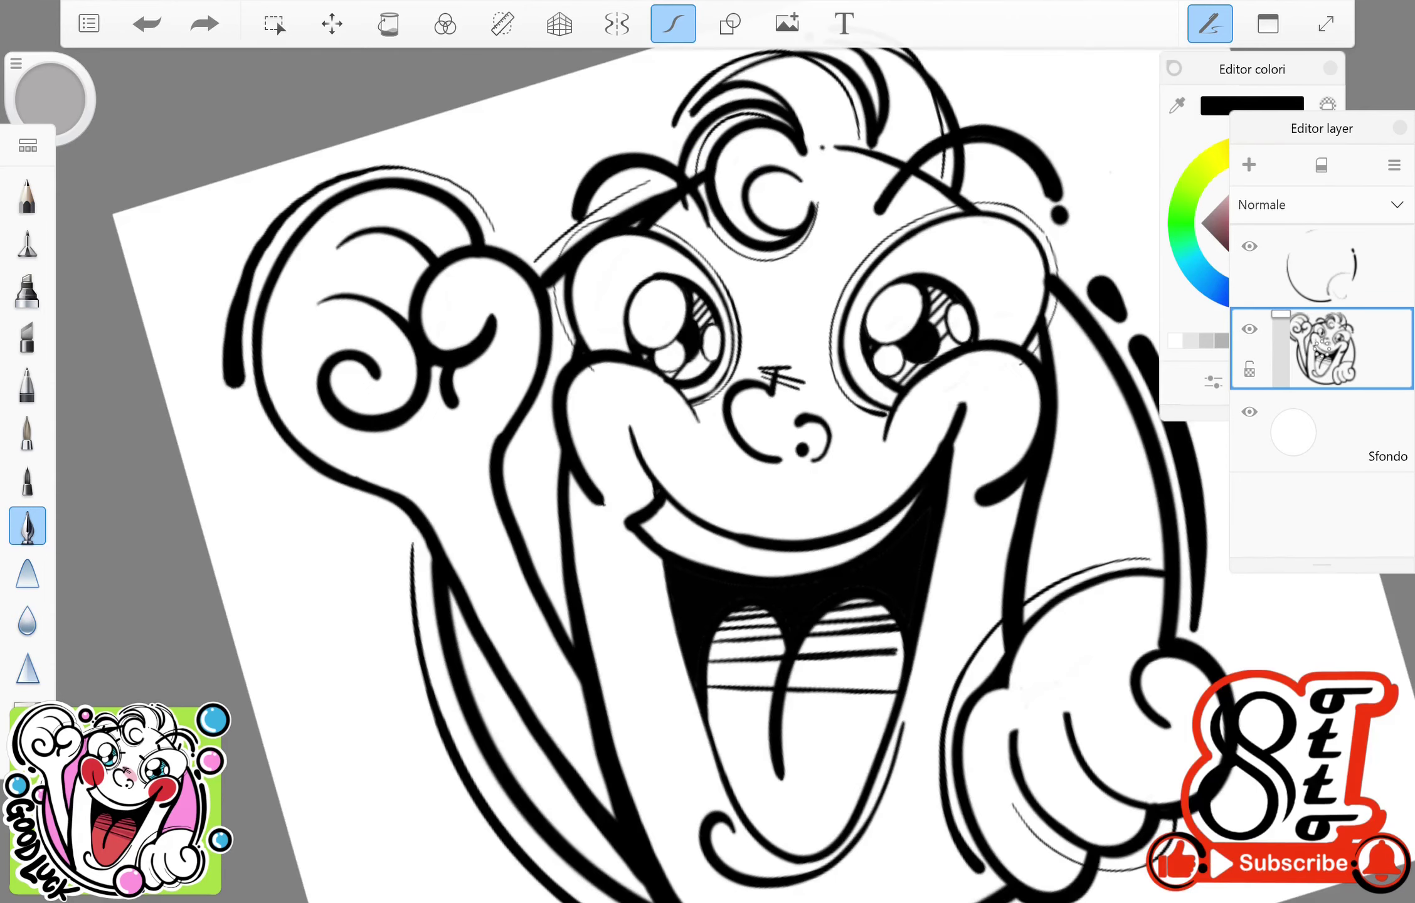
mouse_move(708, 452)
mouse_down()
mouse_move(690, 465)
mouse_move(708, 452)
mouse_up()
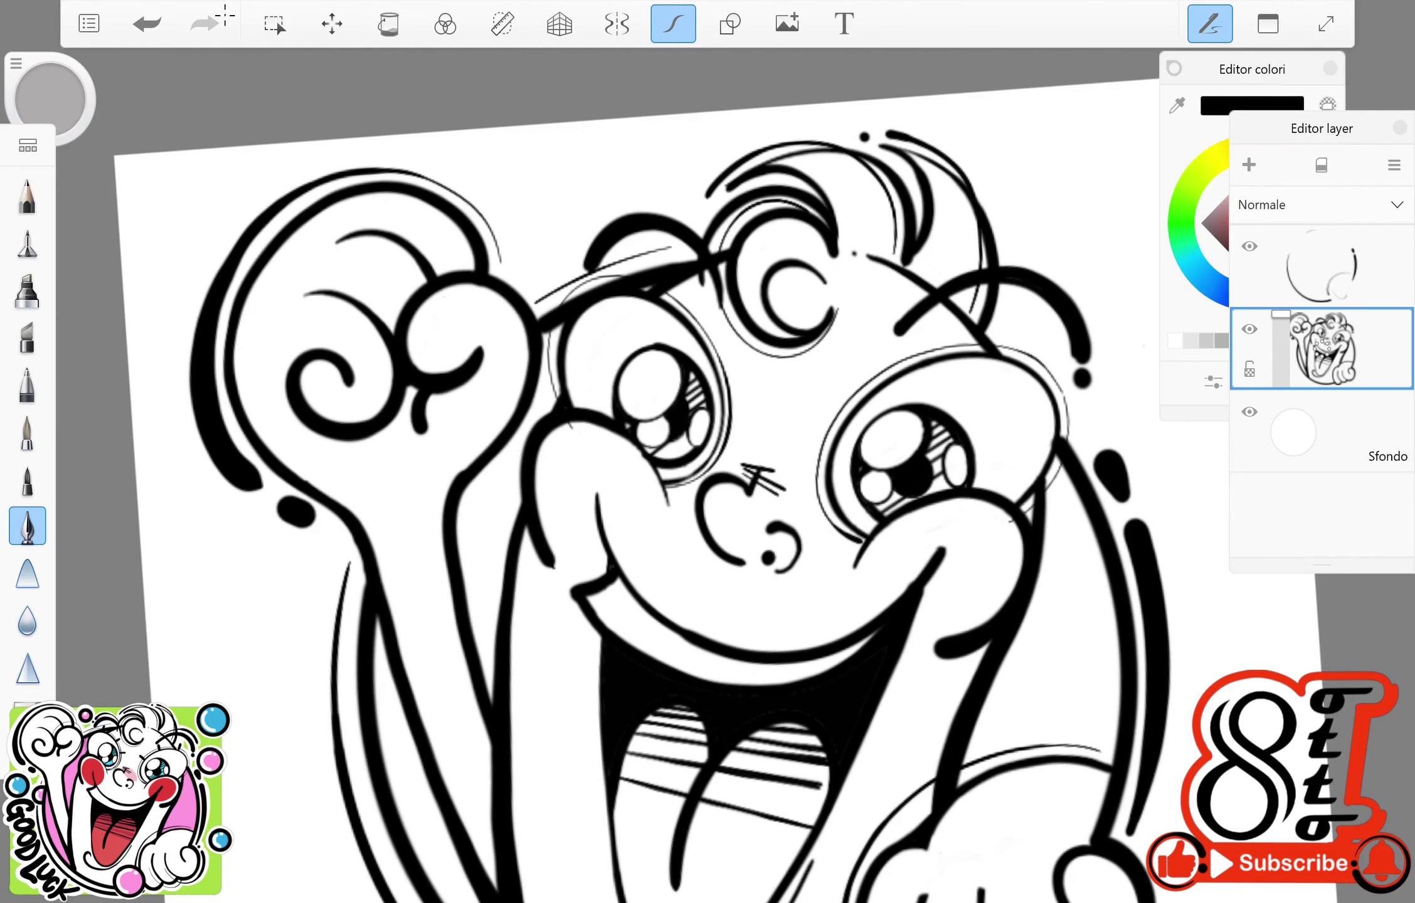
drag(753, 502, 659, 552)
Step: Add a new layer and draw accent strokes along the outer edge of the lower fist on the accent-line layer
key(ctrl+shift+n)
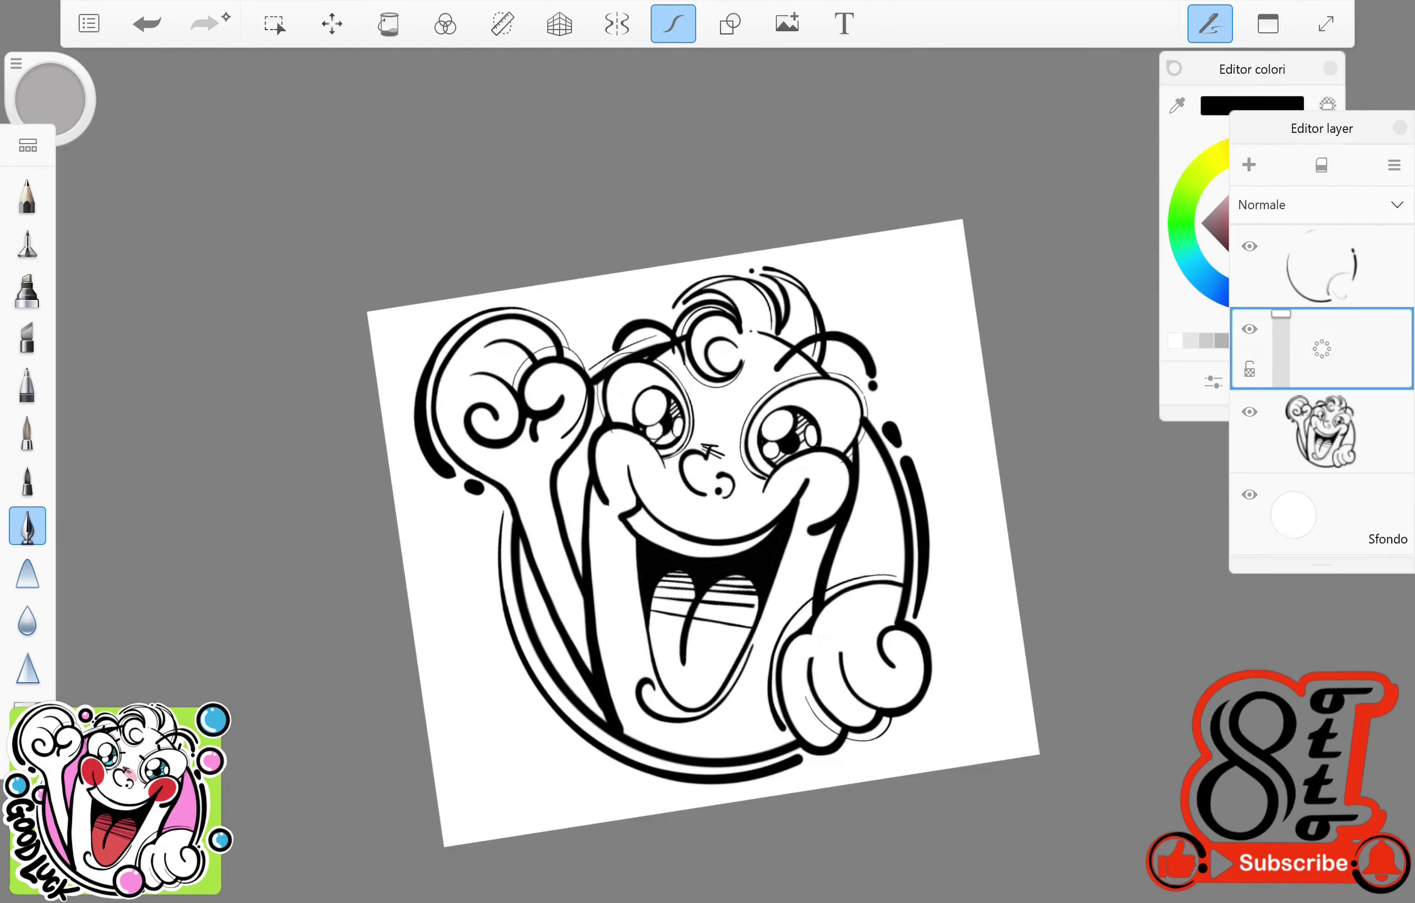
click(1322, 349)
scroll(709, 452, up, 5)
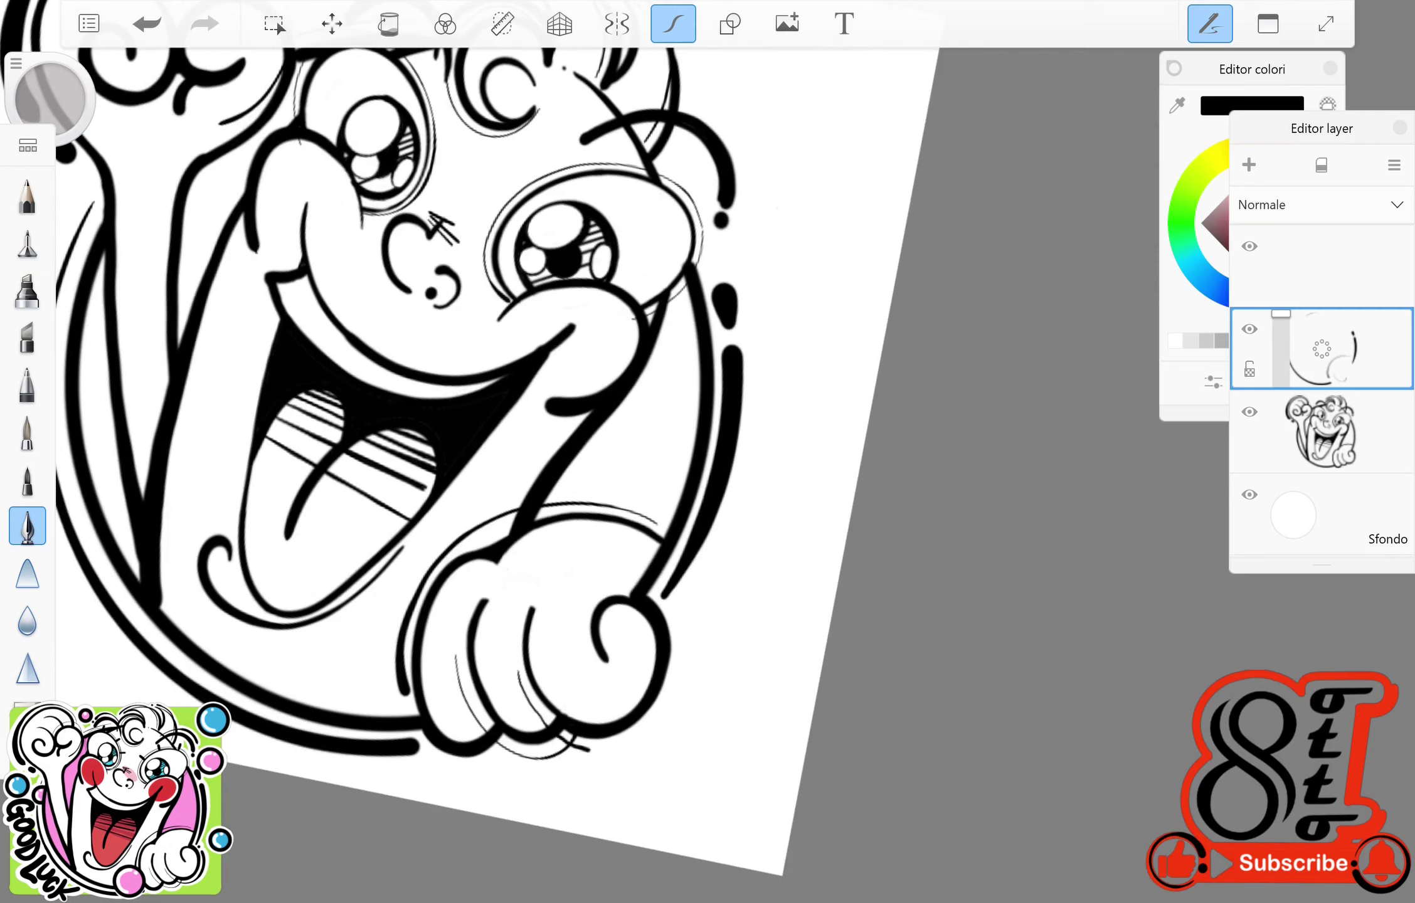
scroll(628, 439, down, 5)
Step: Show the Copic colour library together with the colour editor and set red as the painting colour
click(1268, 23)
click(1240, 309)
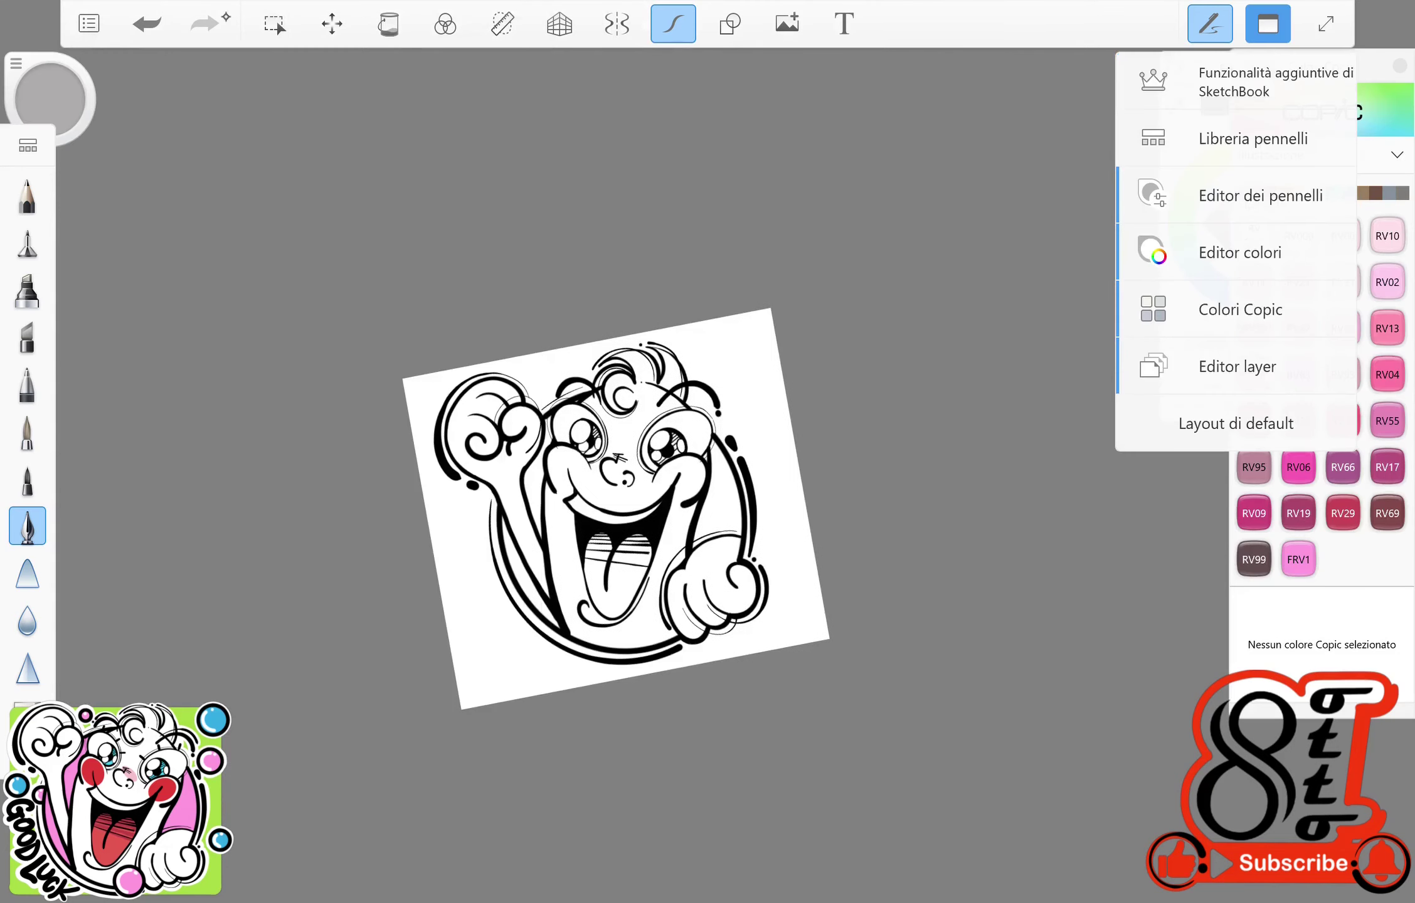
click(1240, 252)
key(Home)
click(27, 433)
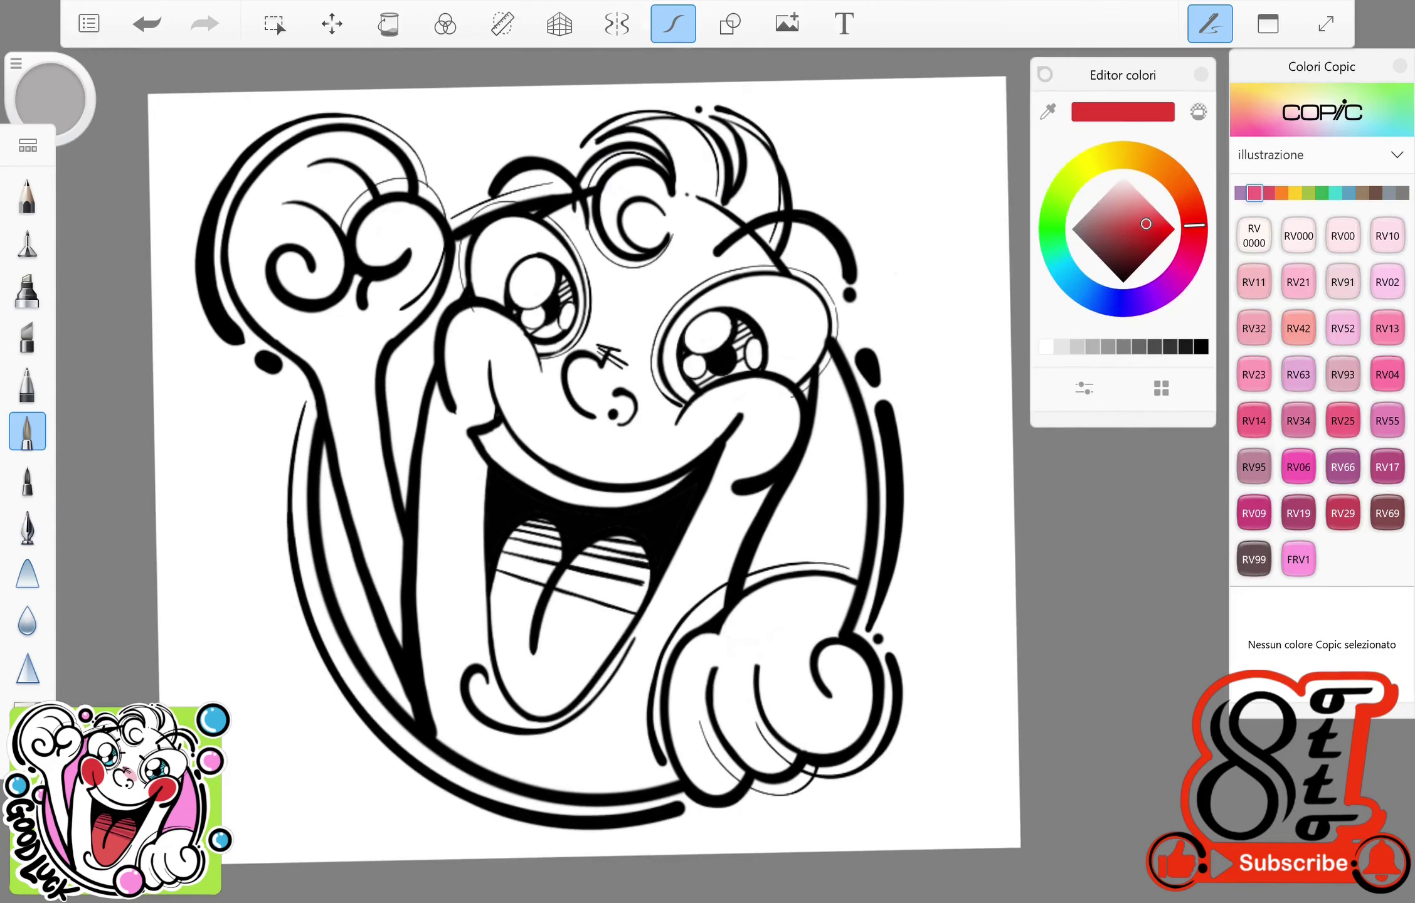
scroll(702, 454, up, 3)
key(ctrl+l)
click(27, 715)
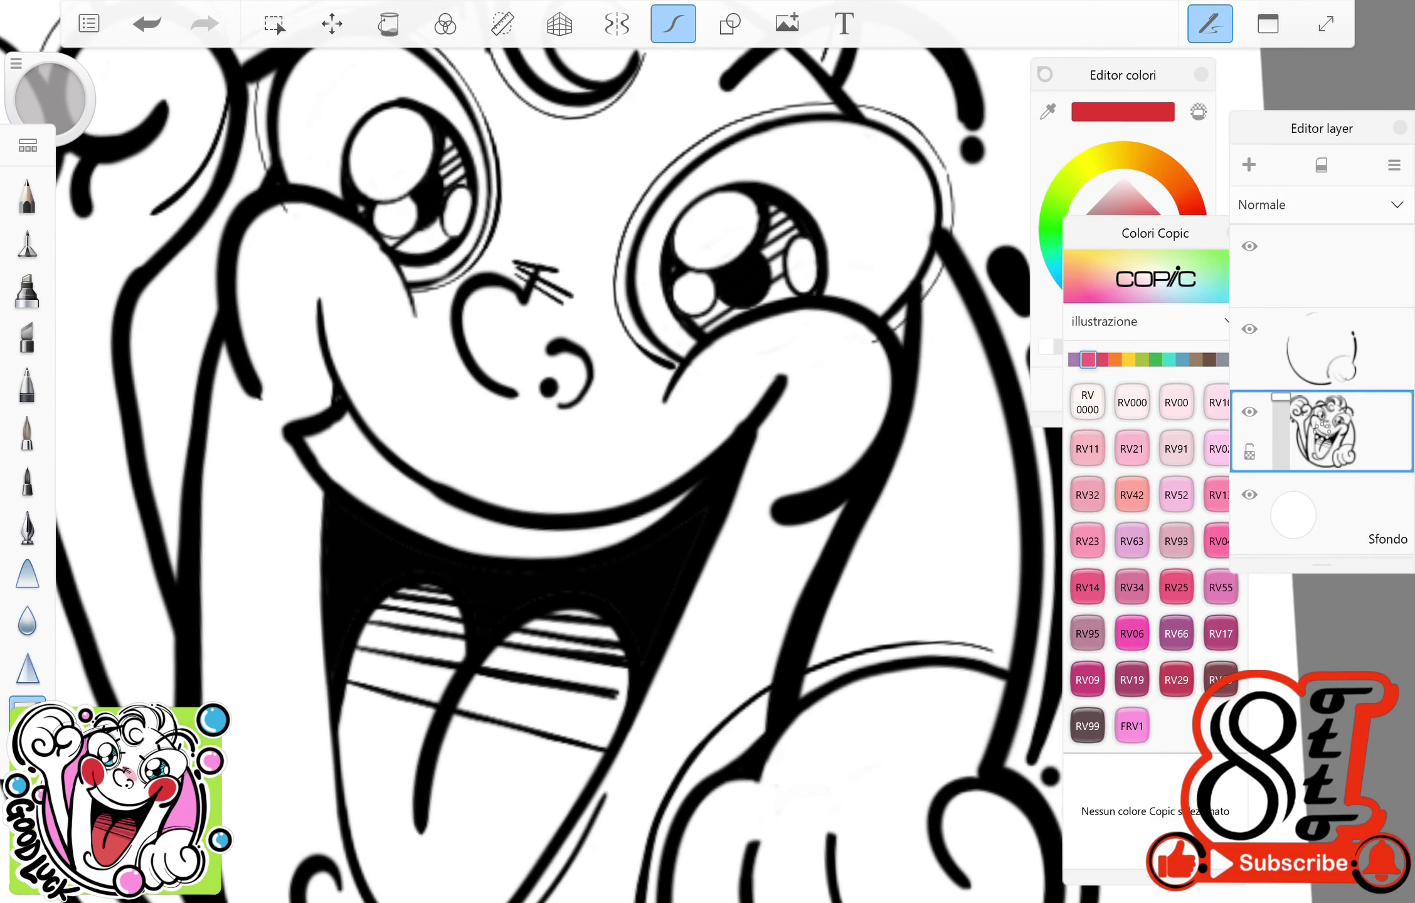
Step: Outline a red oval on each cheek with the brush, on a layer beneath the line art
click(27, 432)
drag(266, 253, 376, 314)
key(ctrl+z)
mouse_move(266, 254)
mouse_down()
mouse_move(270, 239)
mouse_move(251, 332)
mouse_move(269, 220)
mouse_up()
key(ctrl+z)
mouse_move(565, 238)
mouse_down()
mouse_move(546, 389)
mouse_move(628, 239)
mouse_up()
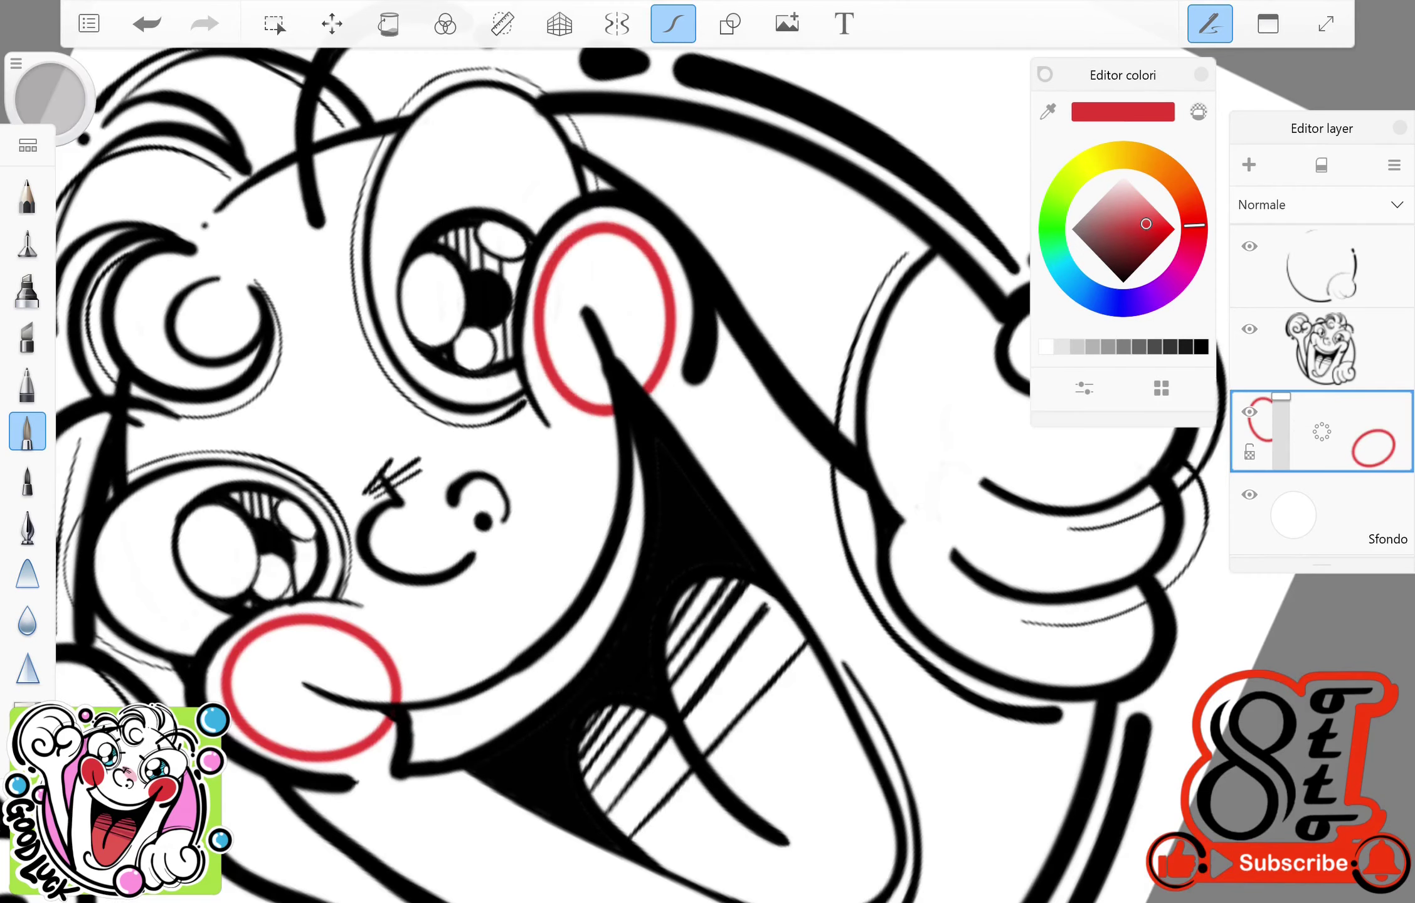
Step: Fill both cheek ovals with solid red using the flood fill
click(389, 24)
click(310, 687)
click(601, 313)
drag(565, 439, 439, 314)
Step: Paint the irises of both eyes with the Copic blue B02, leaving the pupils and highlights uncoloured
click(1161, 389)
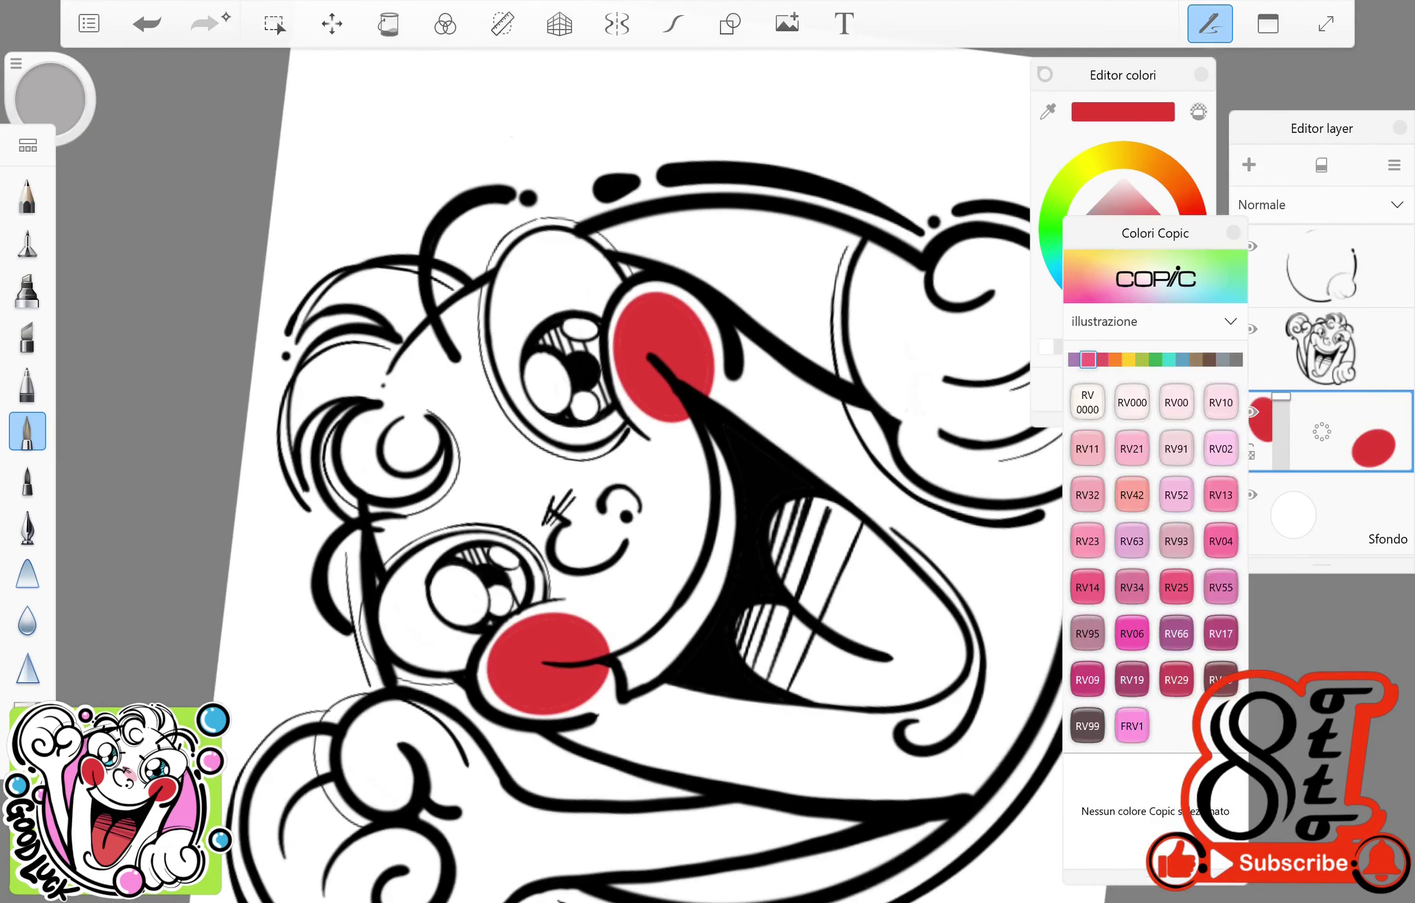
click(1267, 342)
click(1217, 570)
click(1306, 524)
mouse_move(603, 477)
mouse_down()
mouse_move(552, 452)
mouse_move(584, 402)
mouse_up()
click(1173, 477)
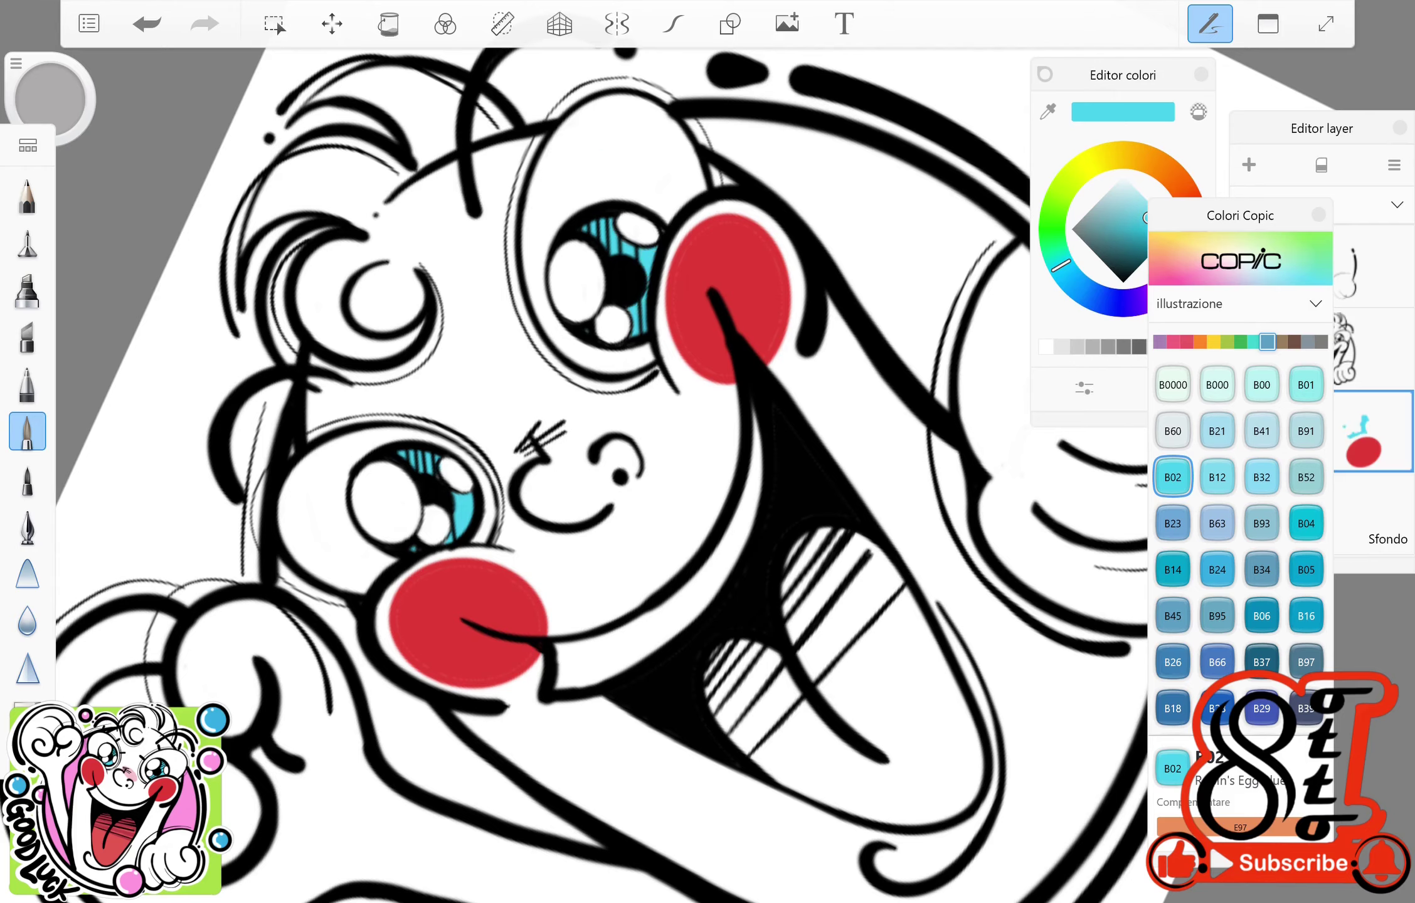
Step: Outline the tongue with the Copic red R17 and fill it solid, including both upper lobes
scroll(603, 452, down, 3)
click(1186, 341)
click(1262, 616)
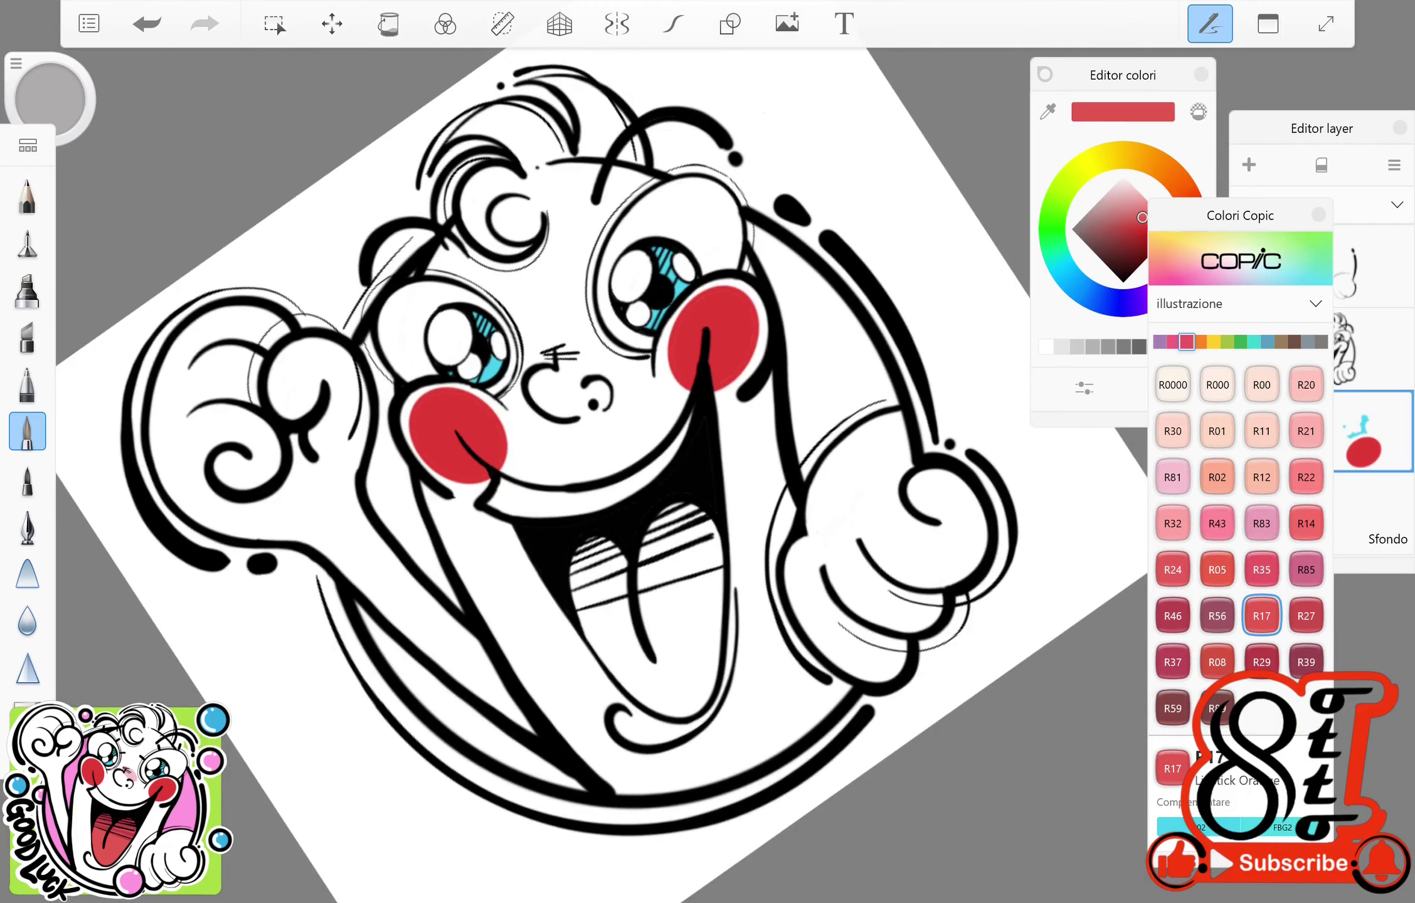
mouse_move(665, 712)
mouse_down()
mouse_move(716, 632)
mouse_move(644, 574)
mouse_up()
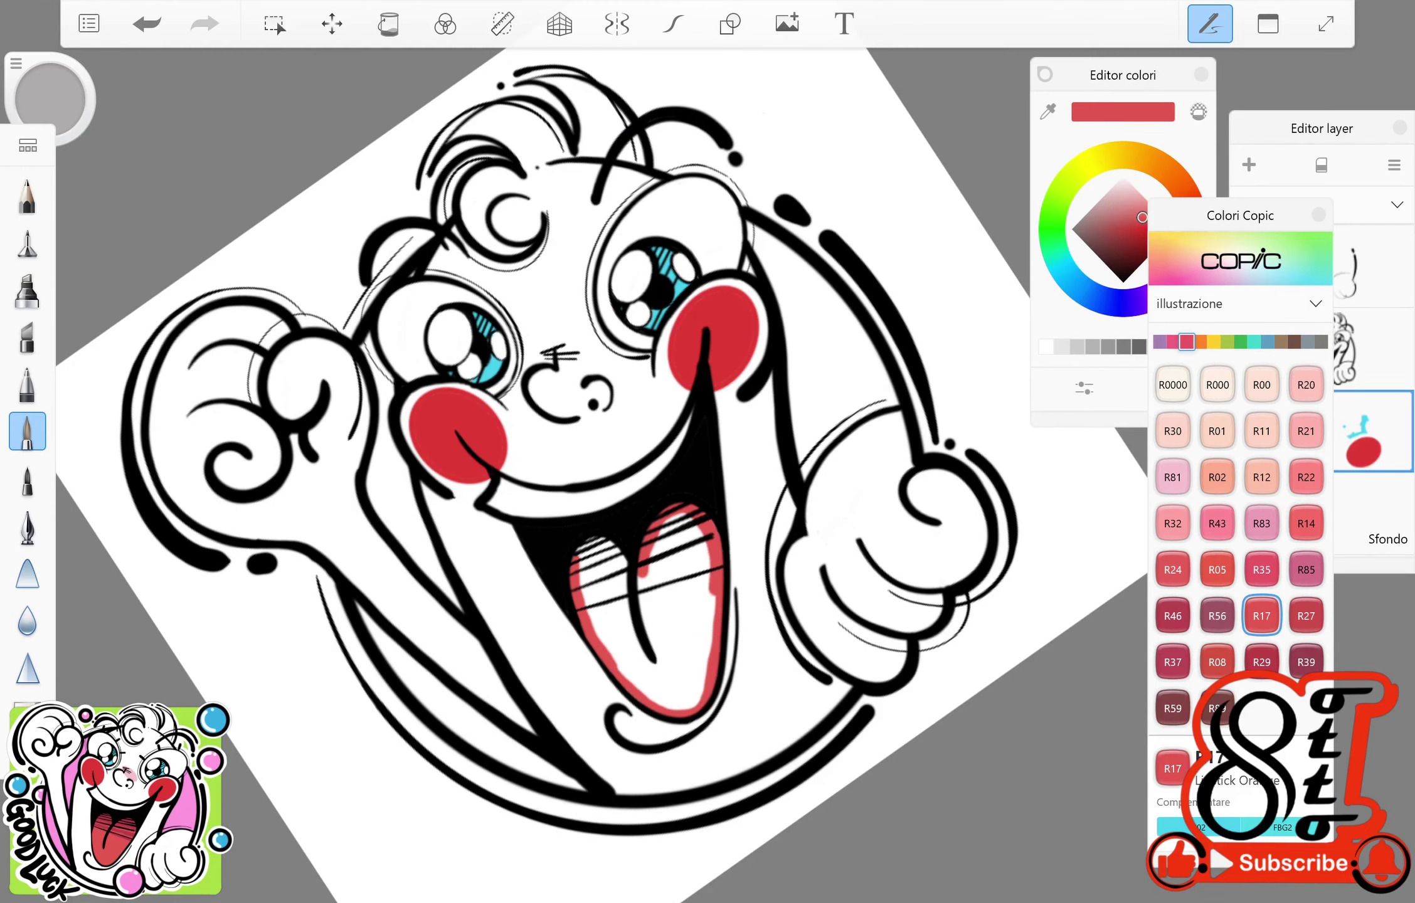
click(389, 24)
click(665, 627)
Step: Shade the upper part of the tongue with streaks of the darker Copic red R29
click(1262, 662)
mouse_move(564, 439)
mouse_down()
mouse_move(502, 477)
mouse_move(439, 440)
mouse_move(527, 511)
mouse_up()
drag(581, 414, 521, 640)
drag(565, 439, 502, 389)
mouse_move(565, 439)
mouse_down()
mouse_move(552, 433)
mouse_move(627, 408)
mouse_up()
Step: Outline an oval over the bridge of the nose in Copic pink R81 and flood fill it
click(1173, 478)
click(673, 23)
drag(540, 423, 533, 419)
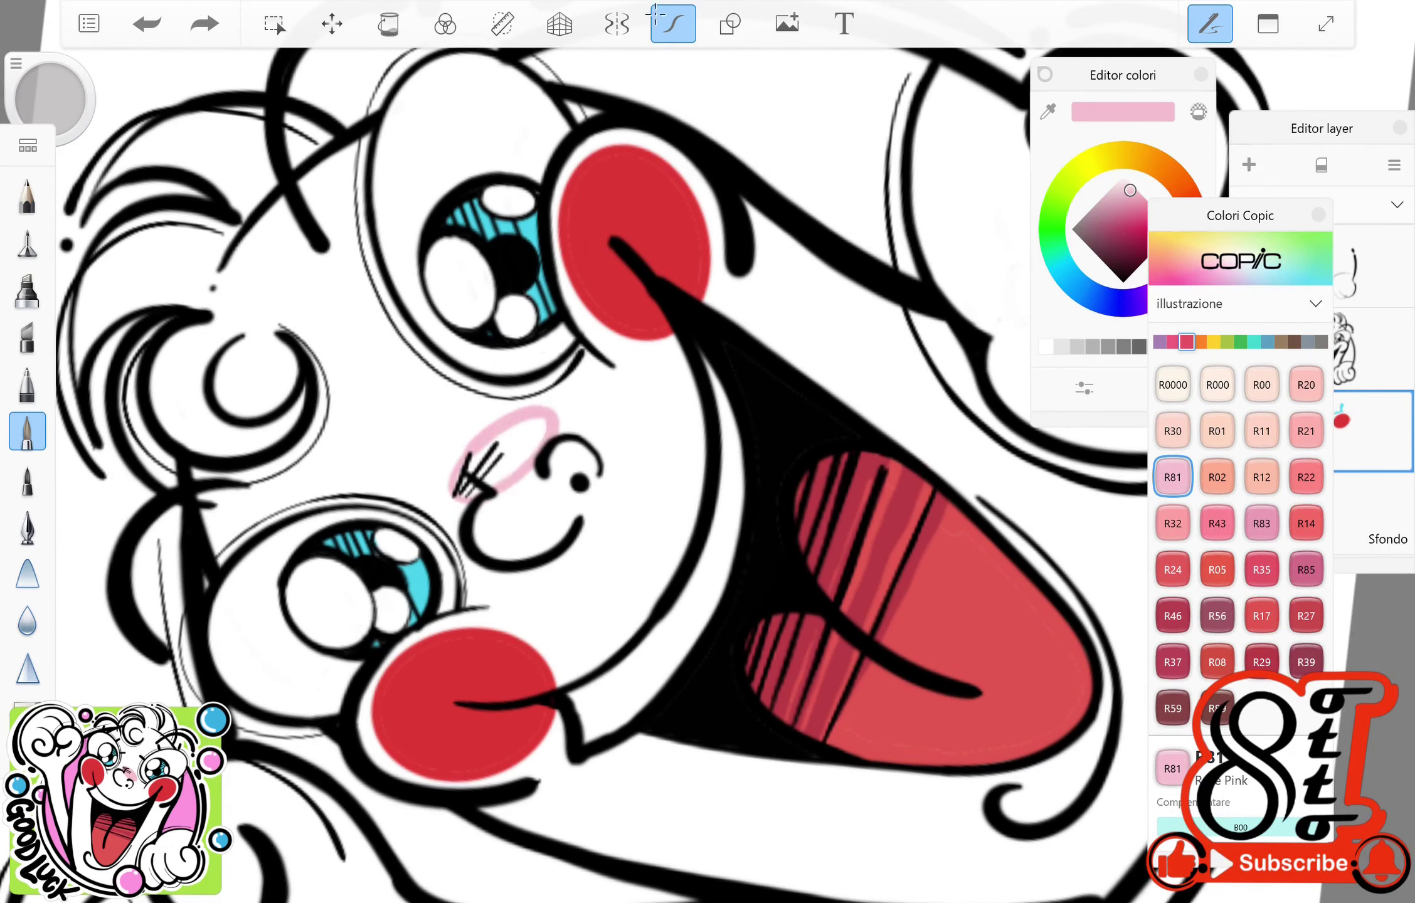
click(389, 24)
click(496, 454)
drag(628, 439, 584, 458)
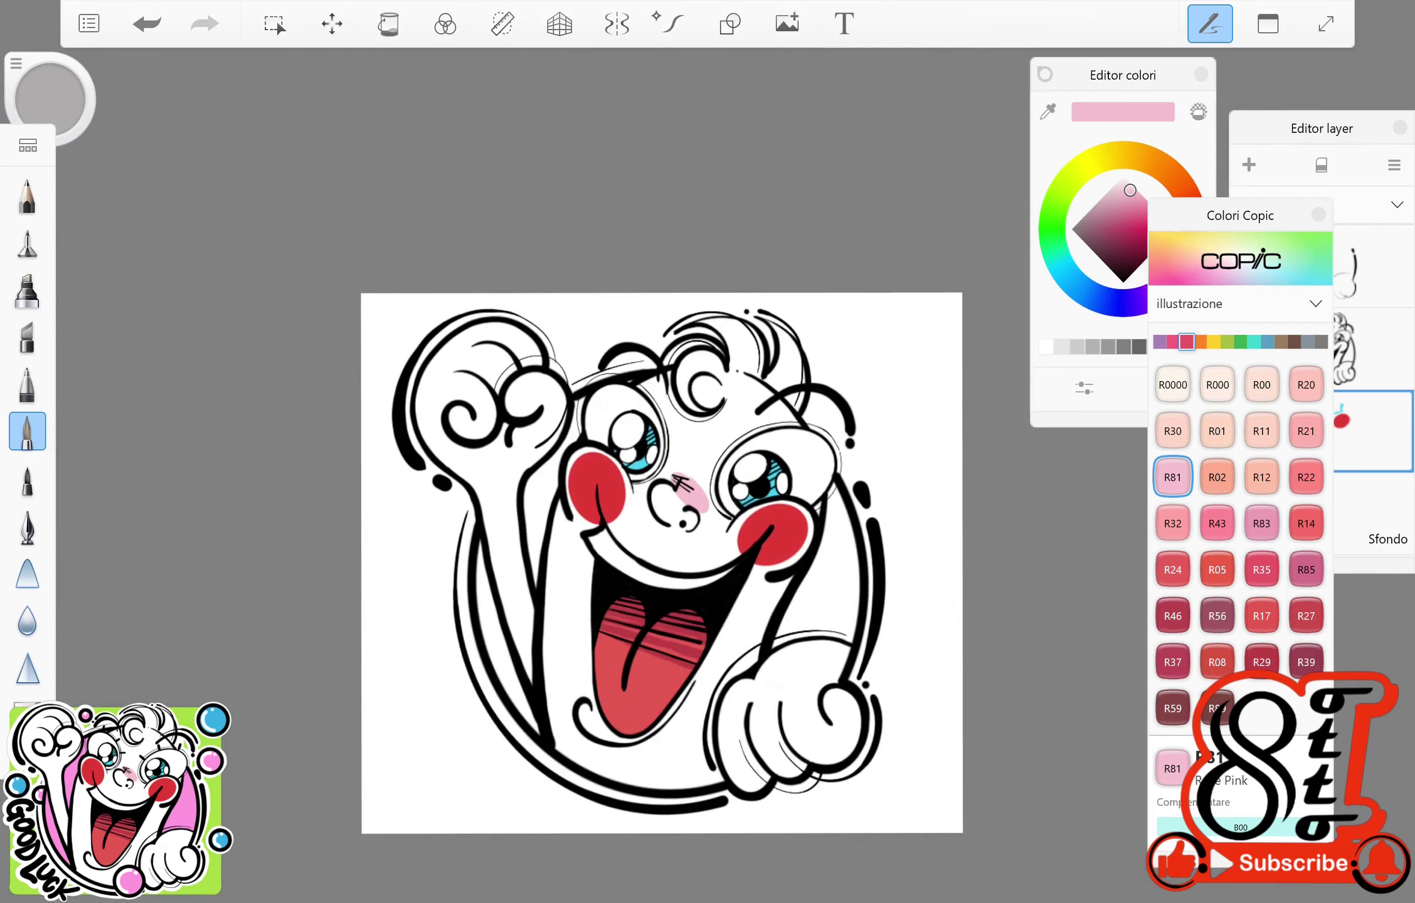
Step: Ink extra black accent strokes around the hair and eyes on the top line layer, undoing the last stroke
click(1374, 264)
click(27, 526)
scroll(628, 501, up, 5)
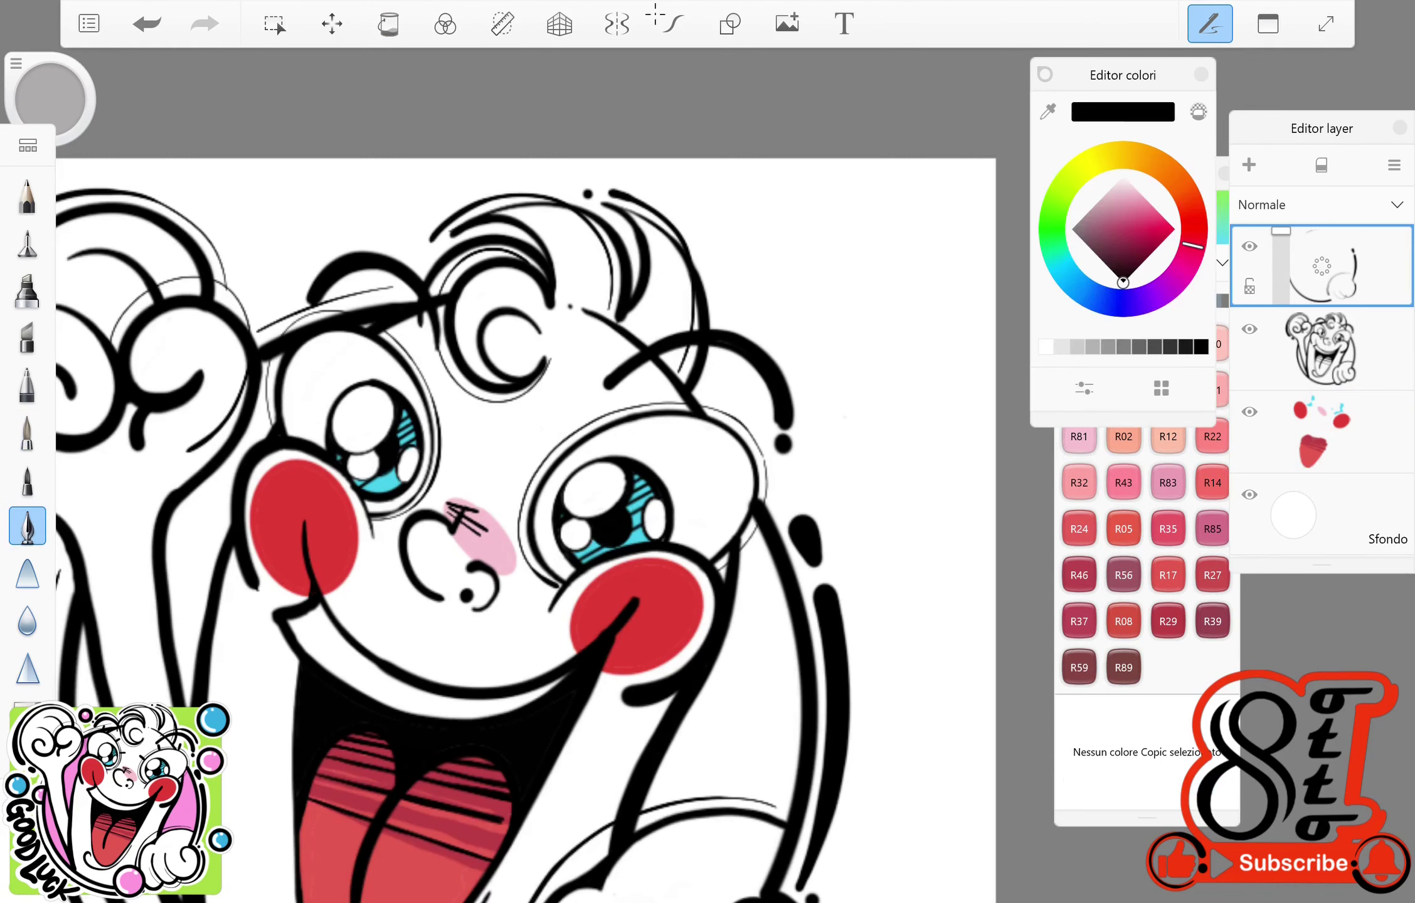
key(ctrl+z)
Step: Paint the background gaps around the raised arm in Copic fluorescent pink FRV1, on a separate layer beneath the other colours
click(1324, 515)
click(1124, 668)
drag(564, 502, 502, 439)
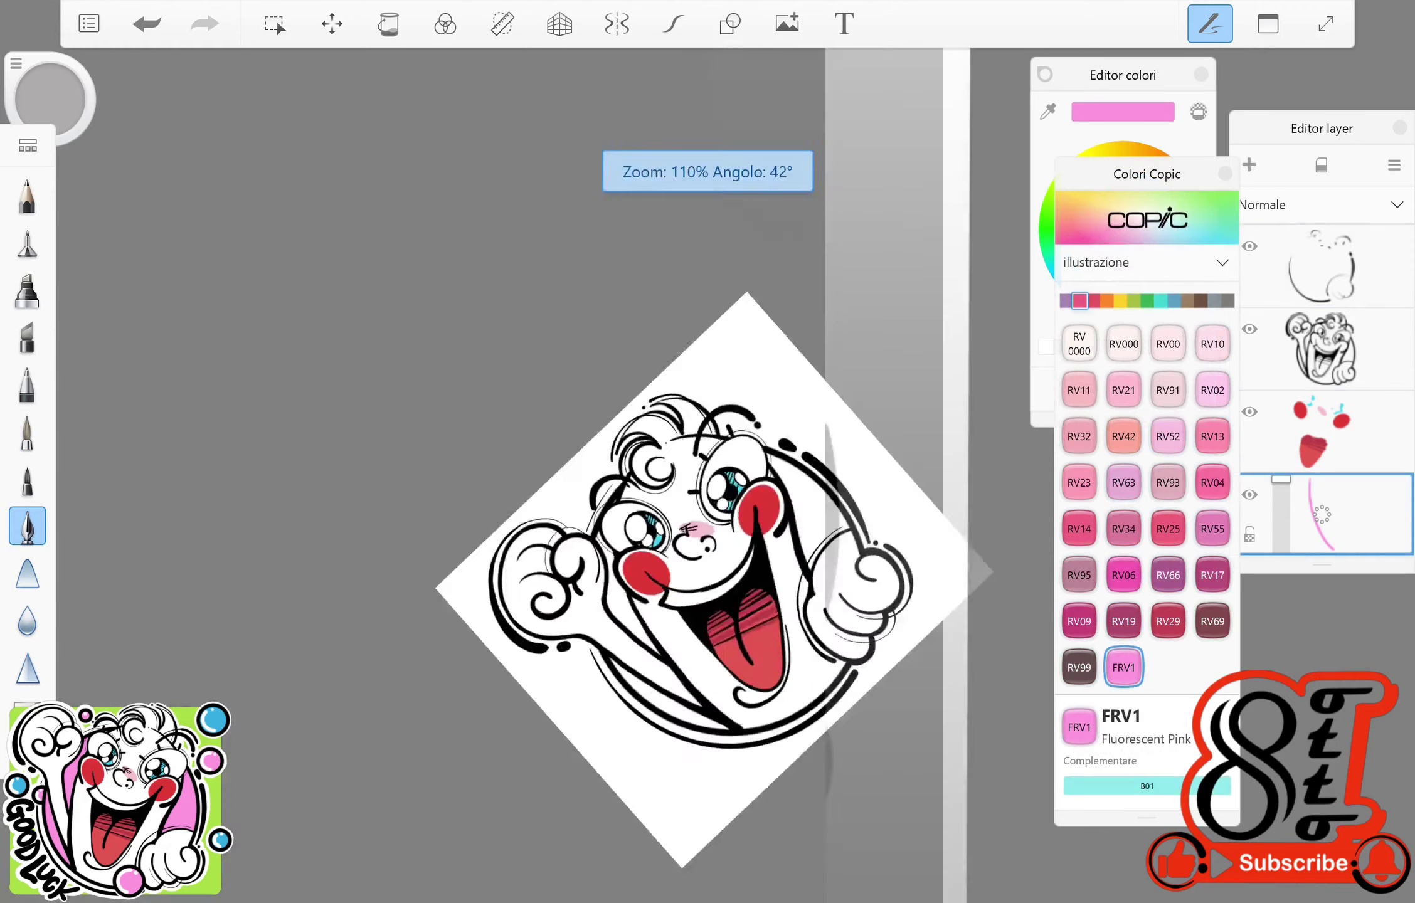
click(674, 24)
mouse_move(628, 471)
mouse_down()
mouse_move(627, 439)
mouse_move(596, 452)
mouse_up()
scroll(628, 471, up, 5)
click(27, 432)
mouse_move(326, 433)
mouse_down()
mouse_move(276, 703)
mouse_move(301, 587)
mouse_up()
scroll(439, 471, down, 5)
Step: Paint the background gap between the face and the lower fist solid in fluorescent pink FRV1
mouse_move(608, 389)
mouse_down()
mouse_move(511, 628)
mouse_move(627, 618)
mouse_up()
mouse_move(439, 470)
mouse_down()
mouse_move(502, 439)
mouse_move(467, 537)
mouse_up()
mouse_move(508, 417)
mouse_down()
mouse_move(467, 564)
mouse_move(464, 427)
mouse_up()
drag(452, 381, 439, 514)
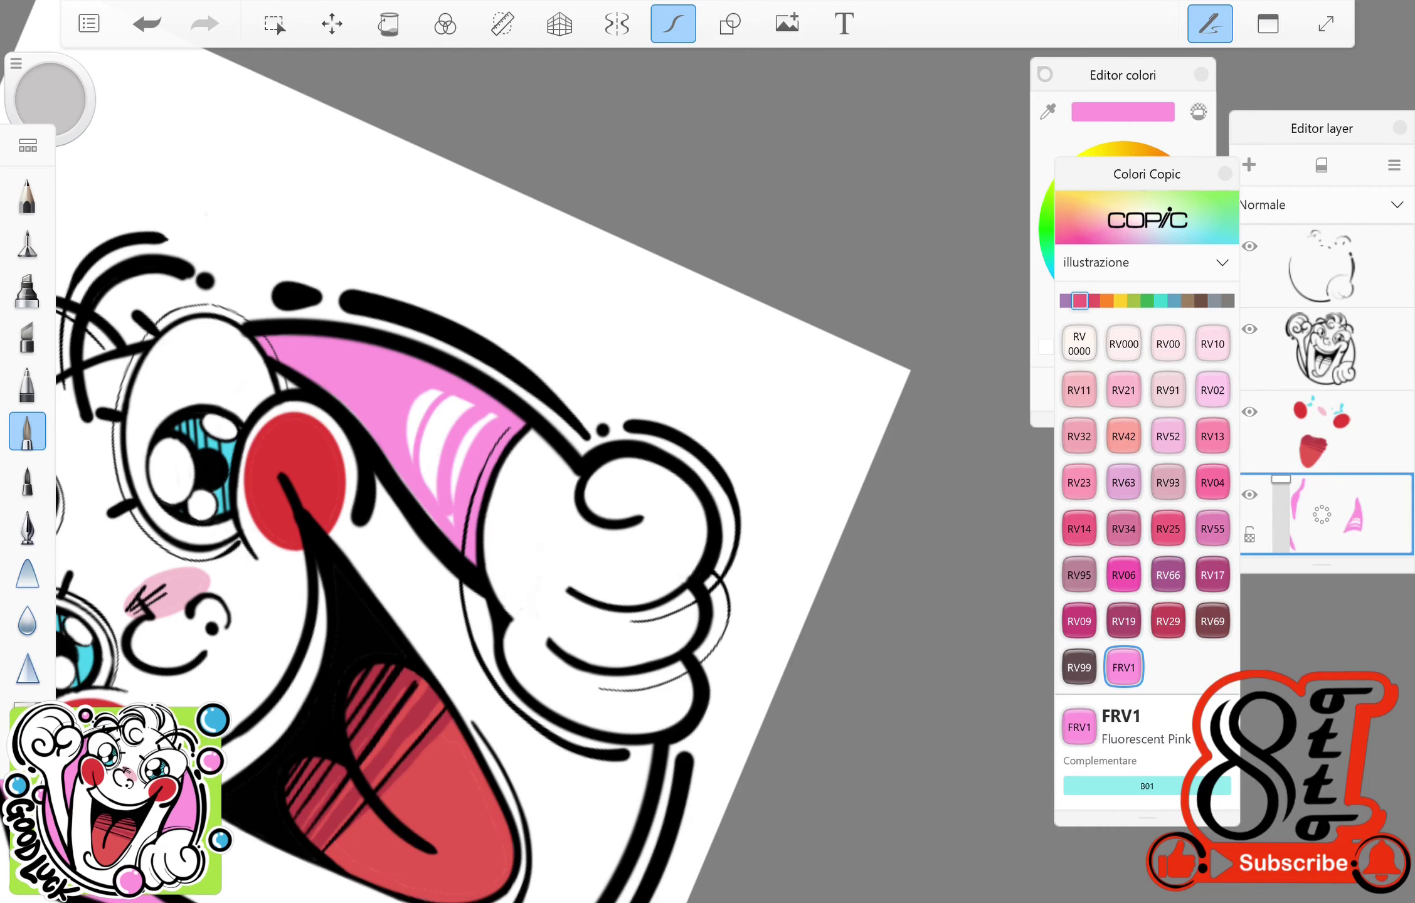
drag(439, 392, 417, 465)
drag(464, 398, 432, 502)
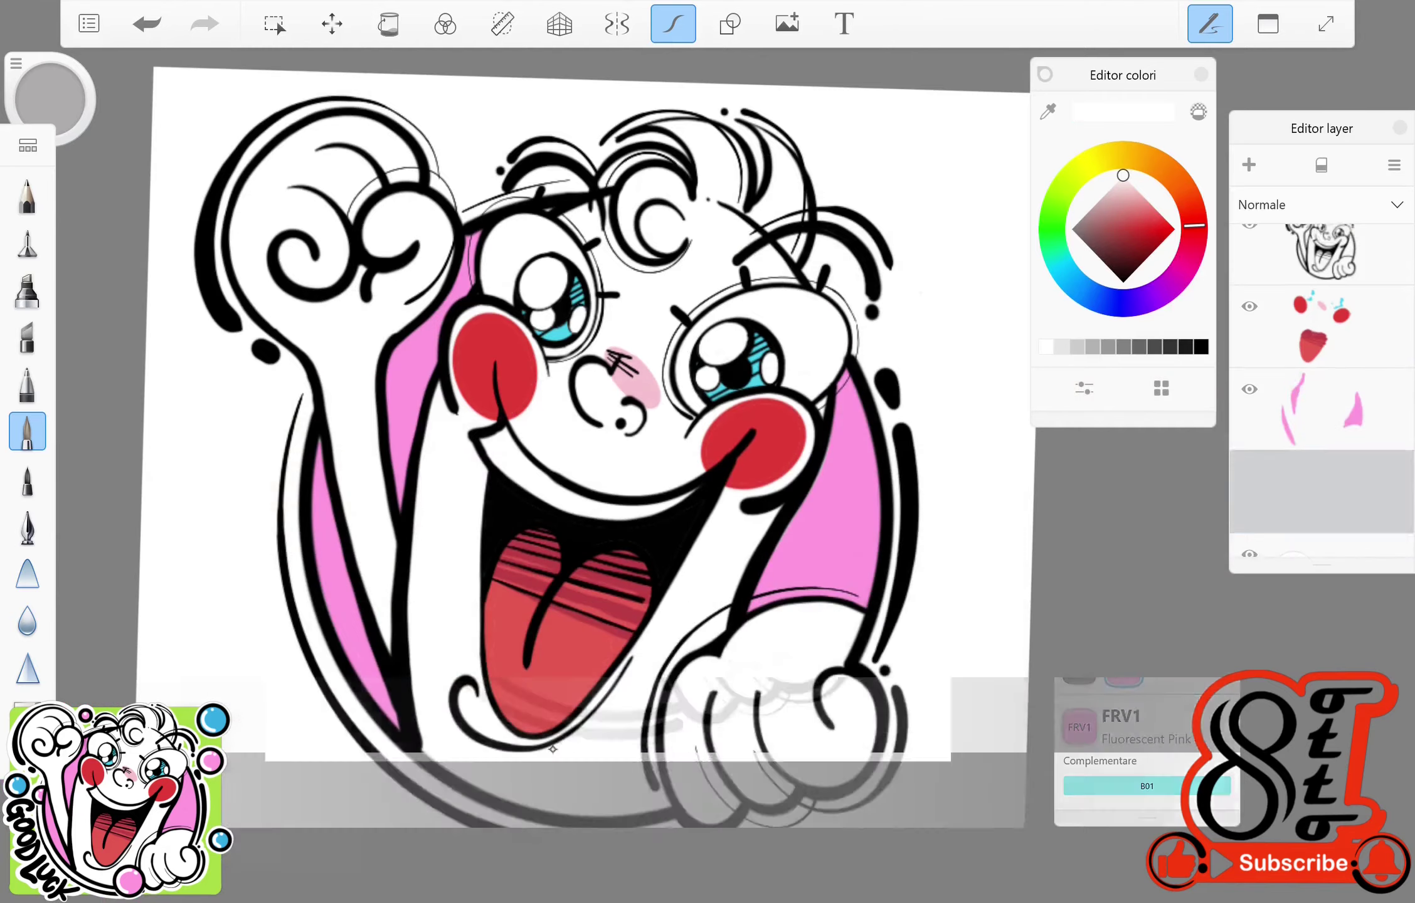
Step: Hide the background and paint a white border around the hair and brow accents on a new layer beneath the pink
scroll(627, 408, up, 5)
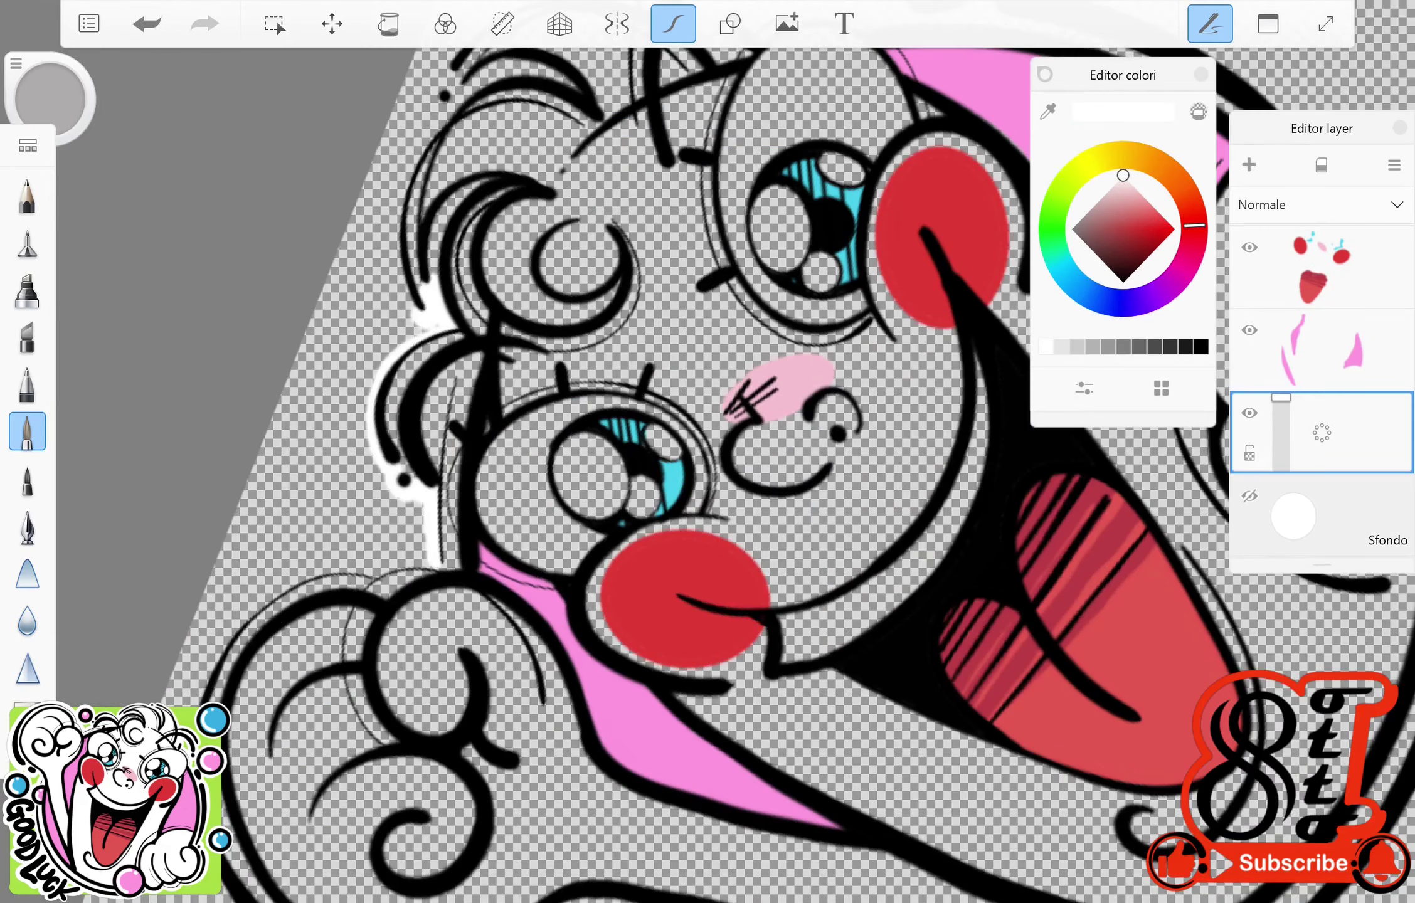
scroll(627, 440, down, 5)
scroll(627, 440, up, 5)
drag(505, 452, 603, 512)
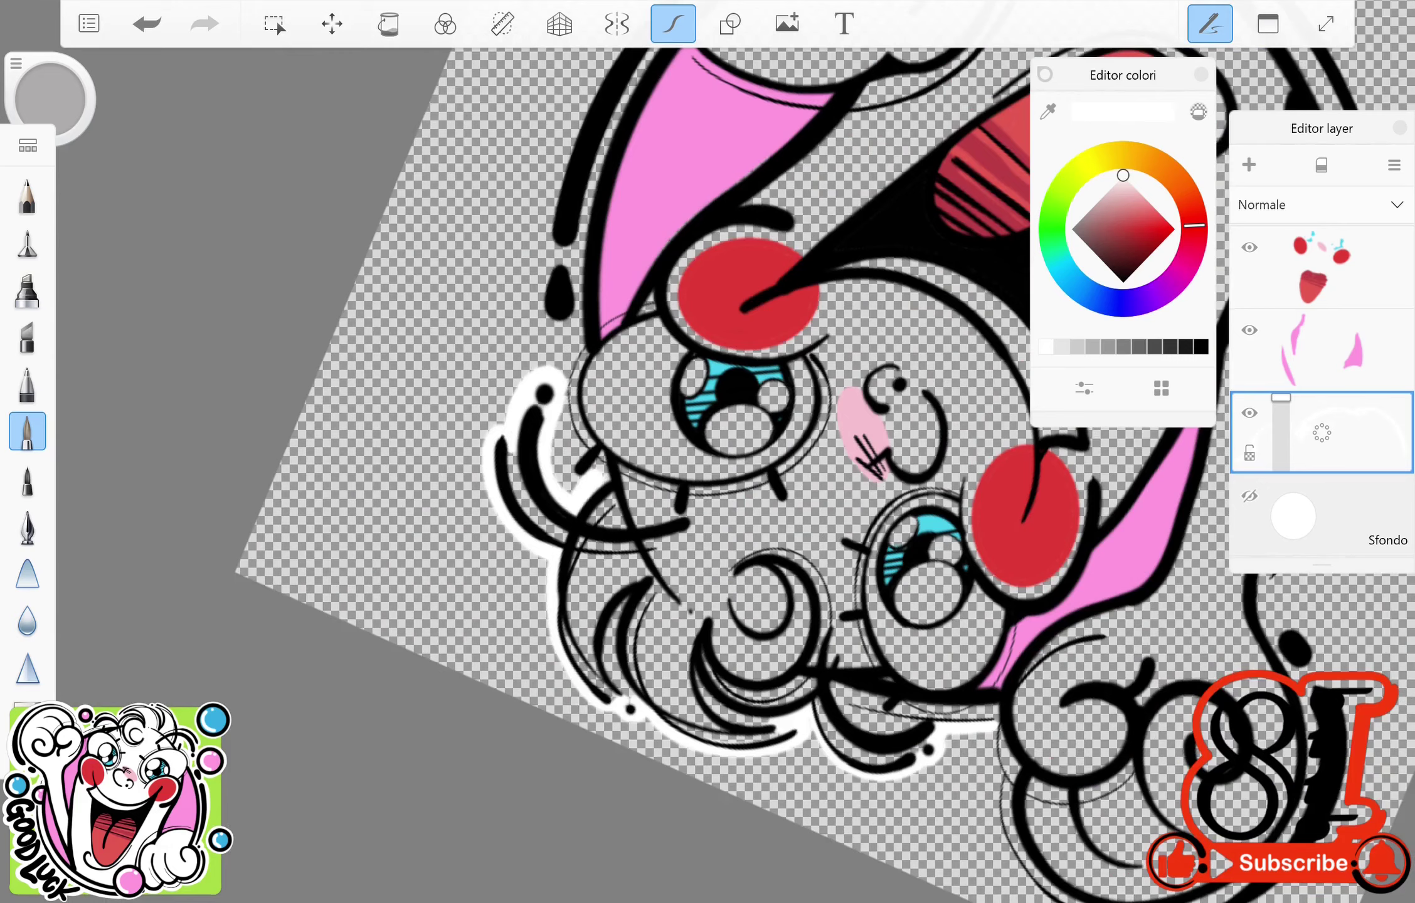
Step: Extend the white border along the outer body curves and around the lower fist
scroll(627, 440, down, 5)
drag(587, 311, 489, 540)
scroll(627, 440, up, 5)
drag(389, 349, 402, 581)
scroll(627, 439, down, 5)
mouse_move(552, 62)
mouse_down()
mouse_move(399, 226)
mouse_move(492, 621)
mouse_move(539, 649)
mouse_up()
scroll(627, 439, up, 5)
key(Home)
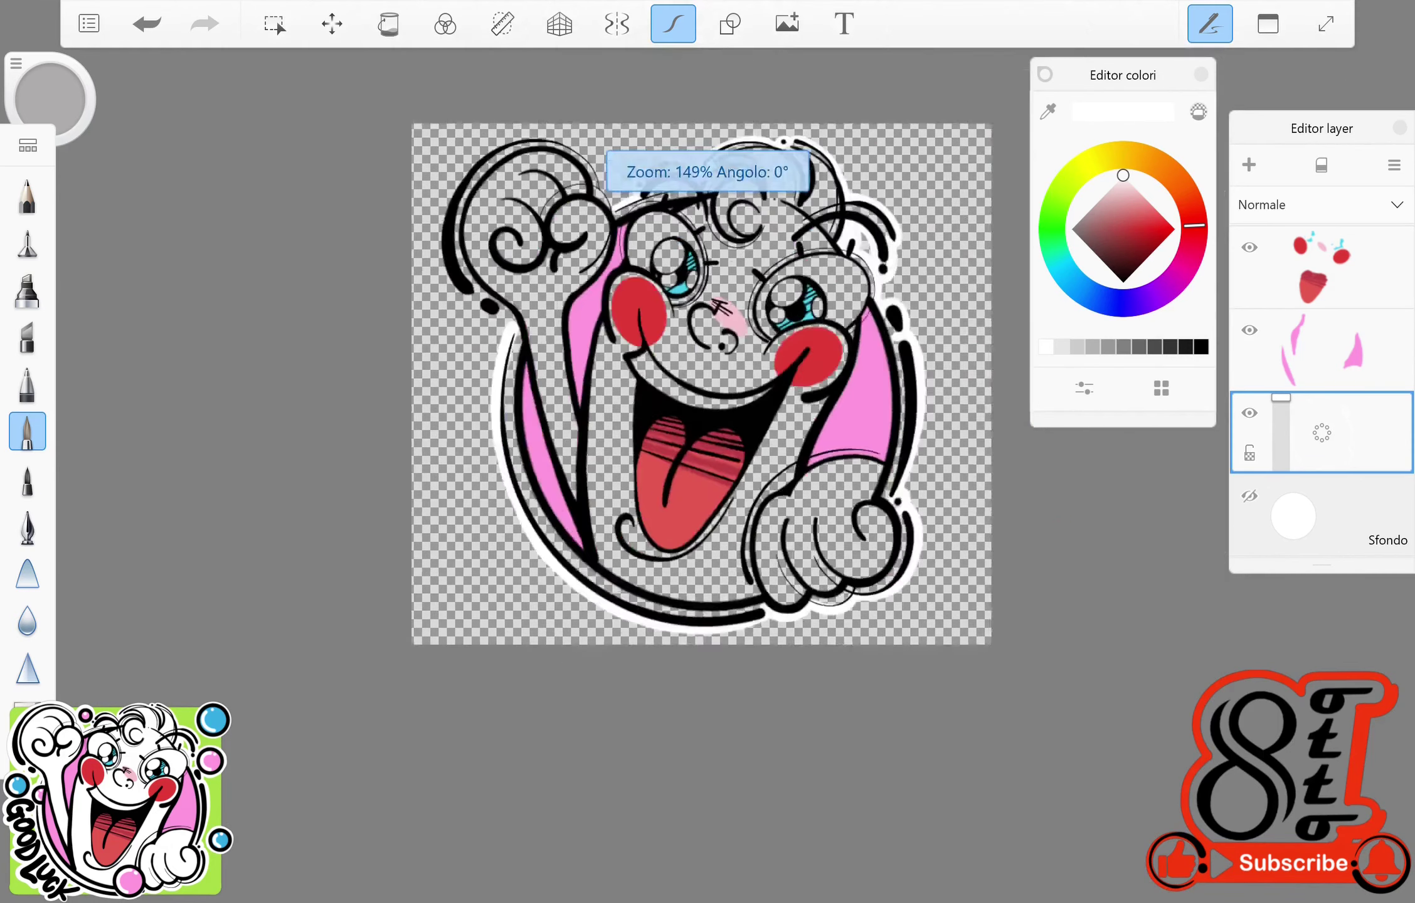